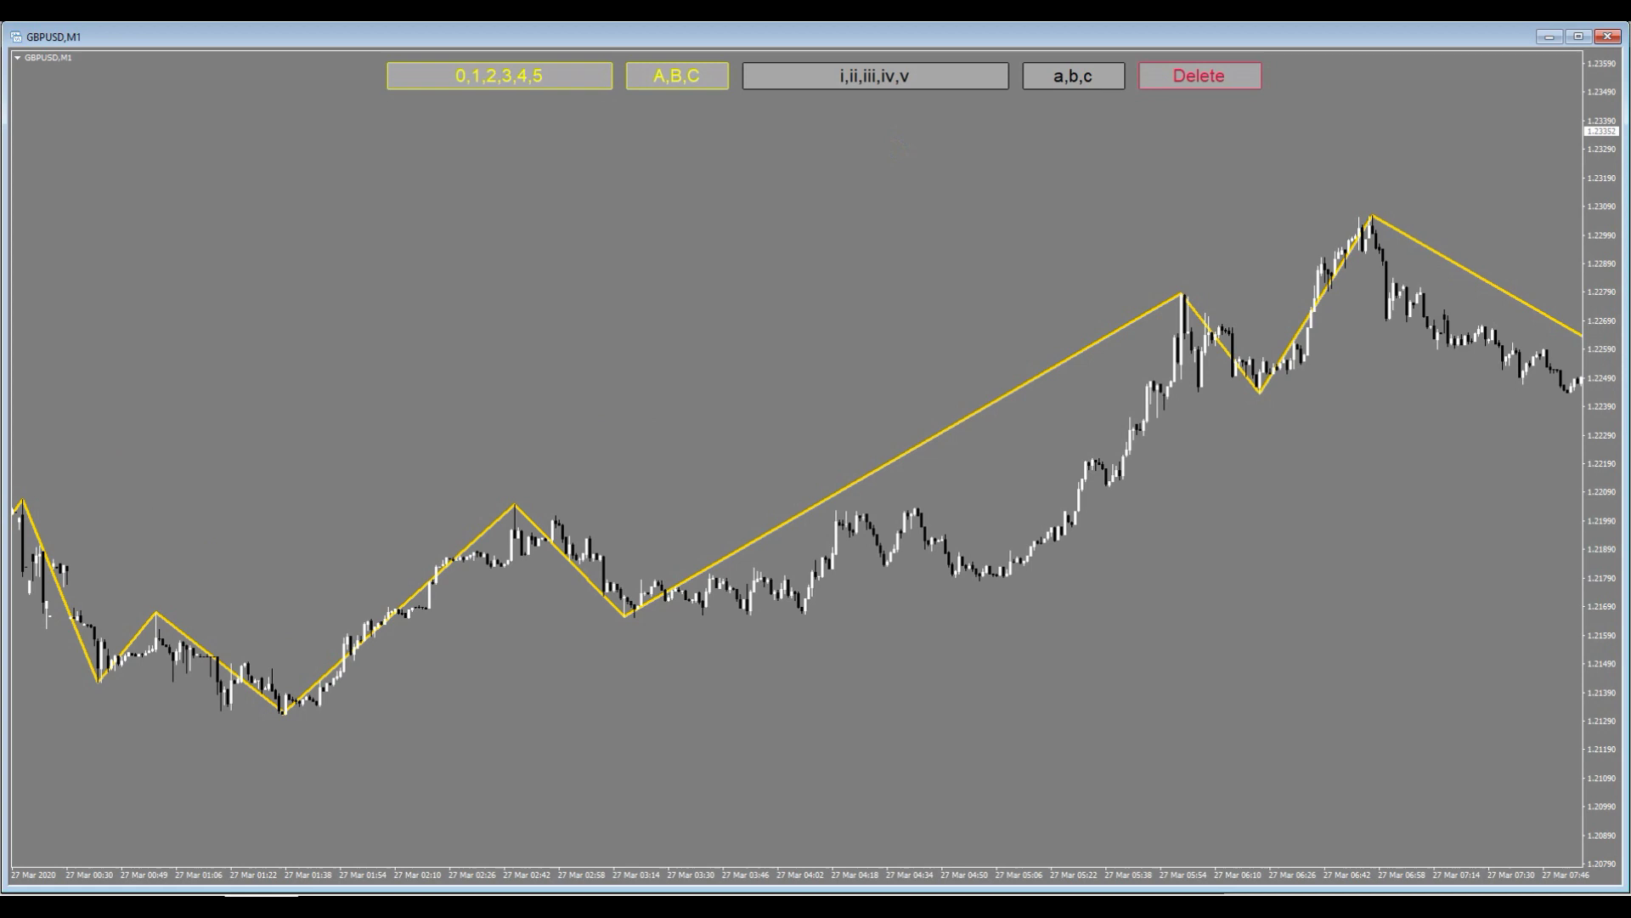
- Place a yellow text label reading '0' at the zigzag's starting low
left_click(685, 339)
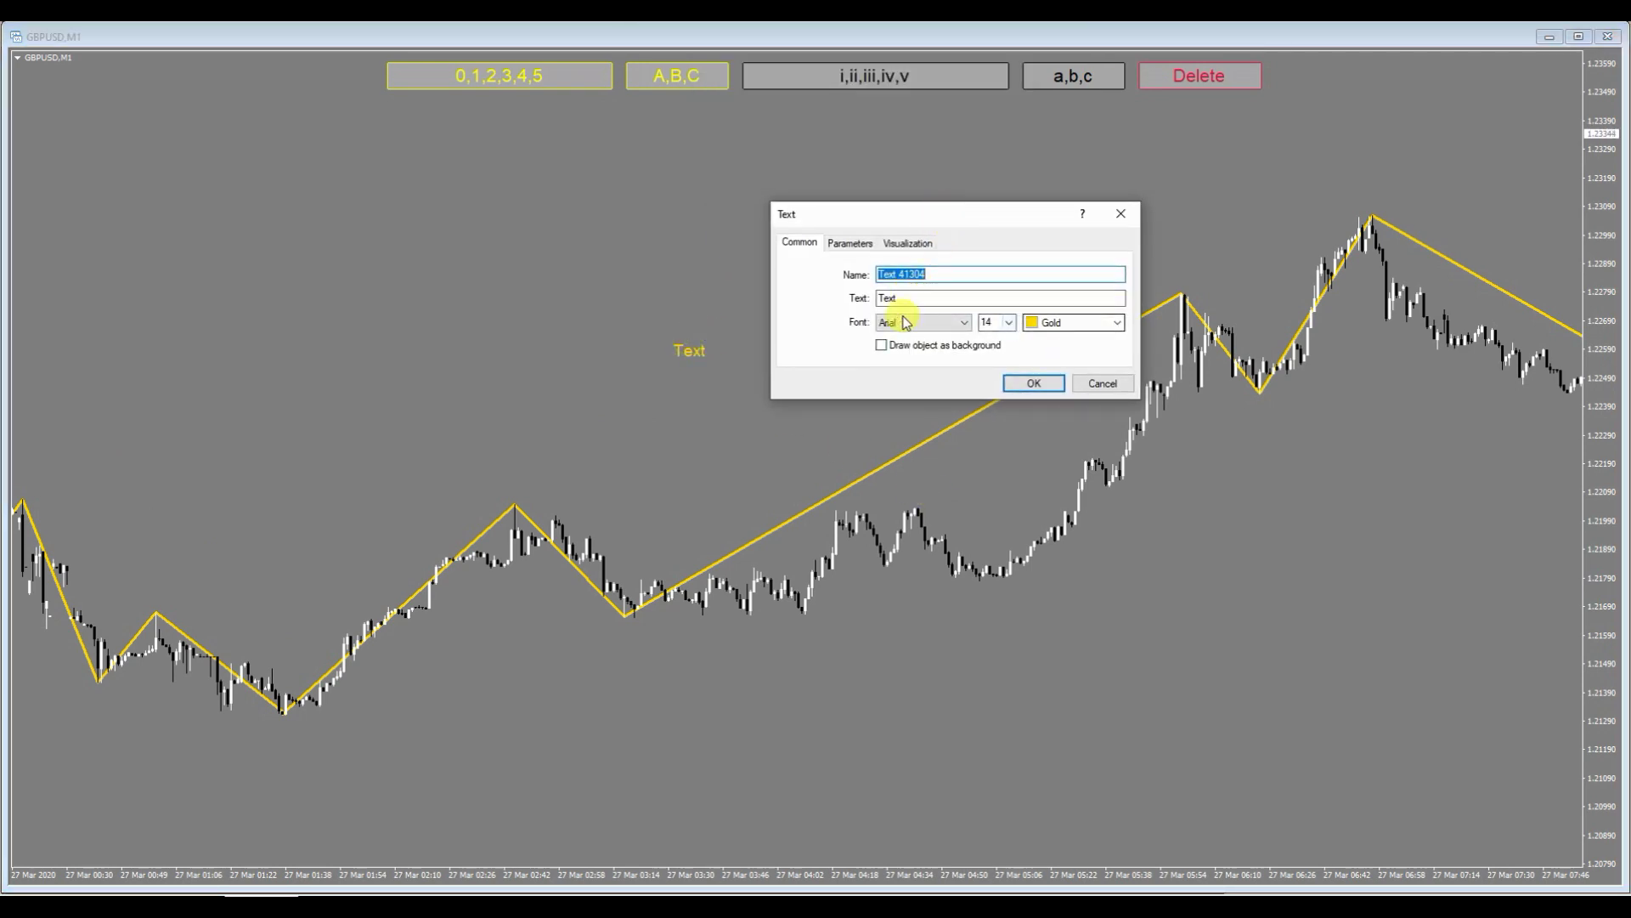
left_click(1116, 322)
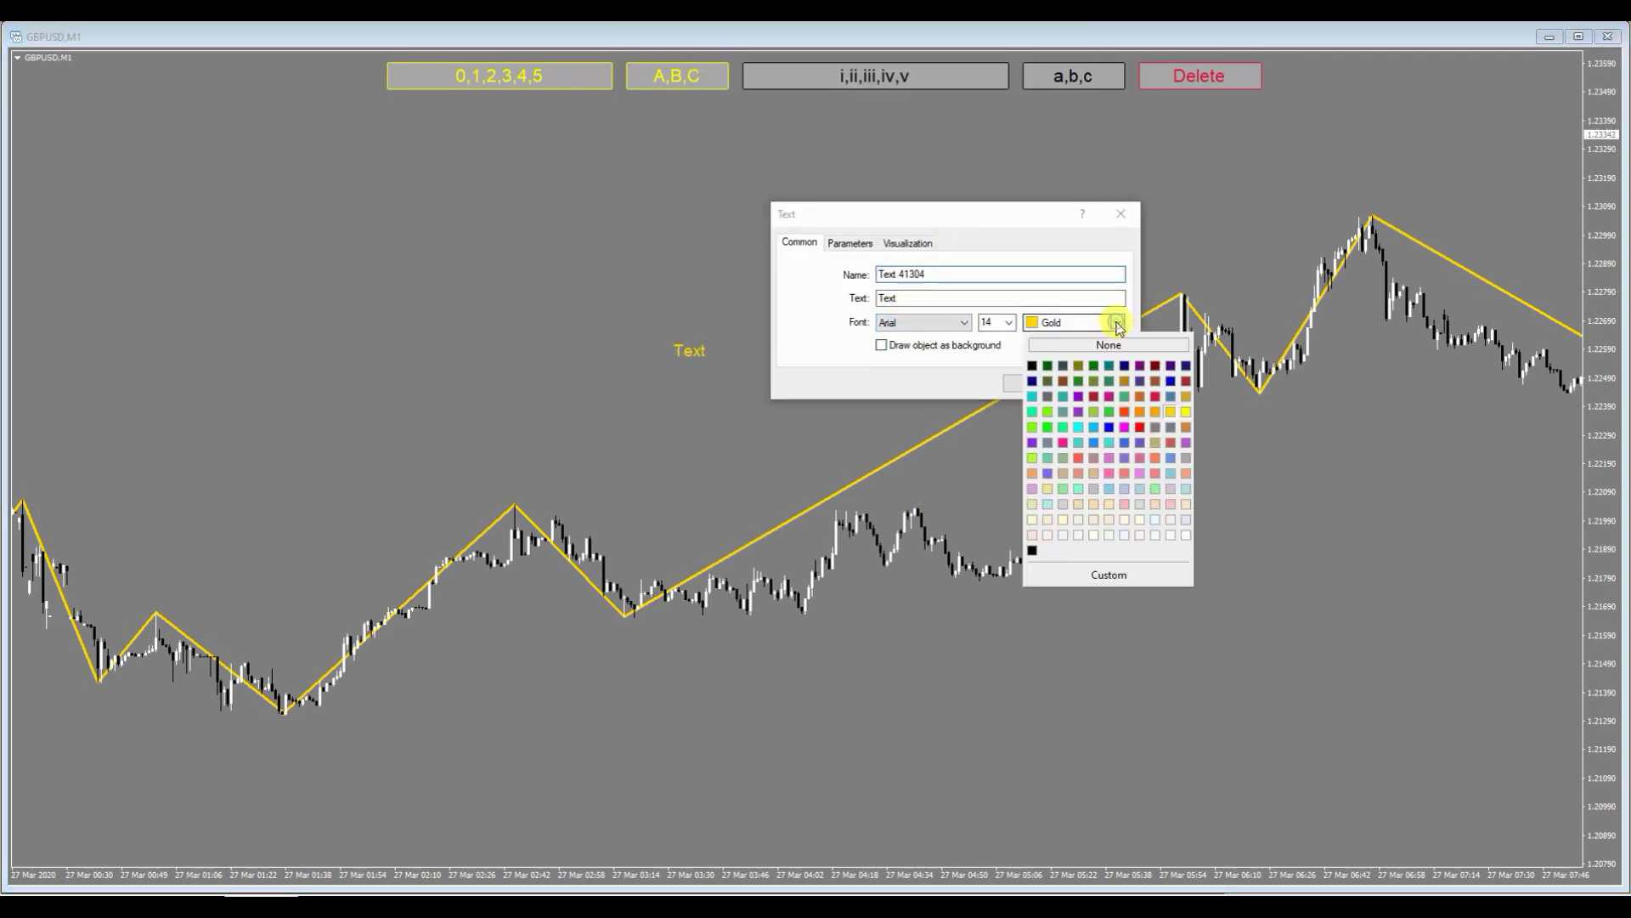
left_click(1186, 412)
double_click(897, 298)
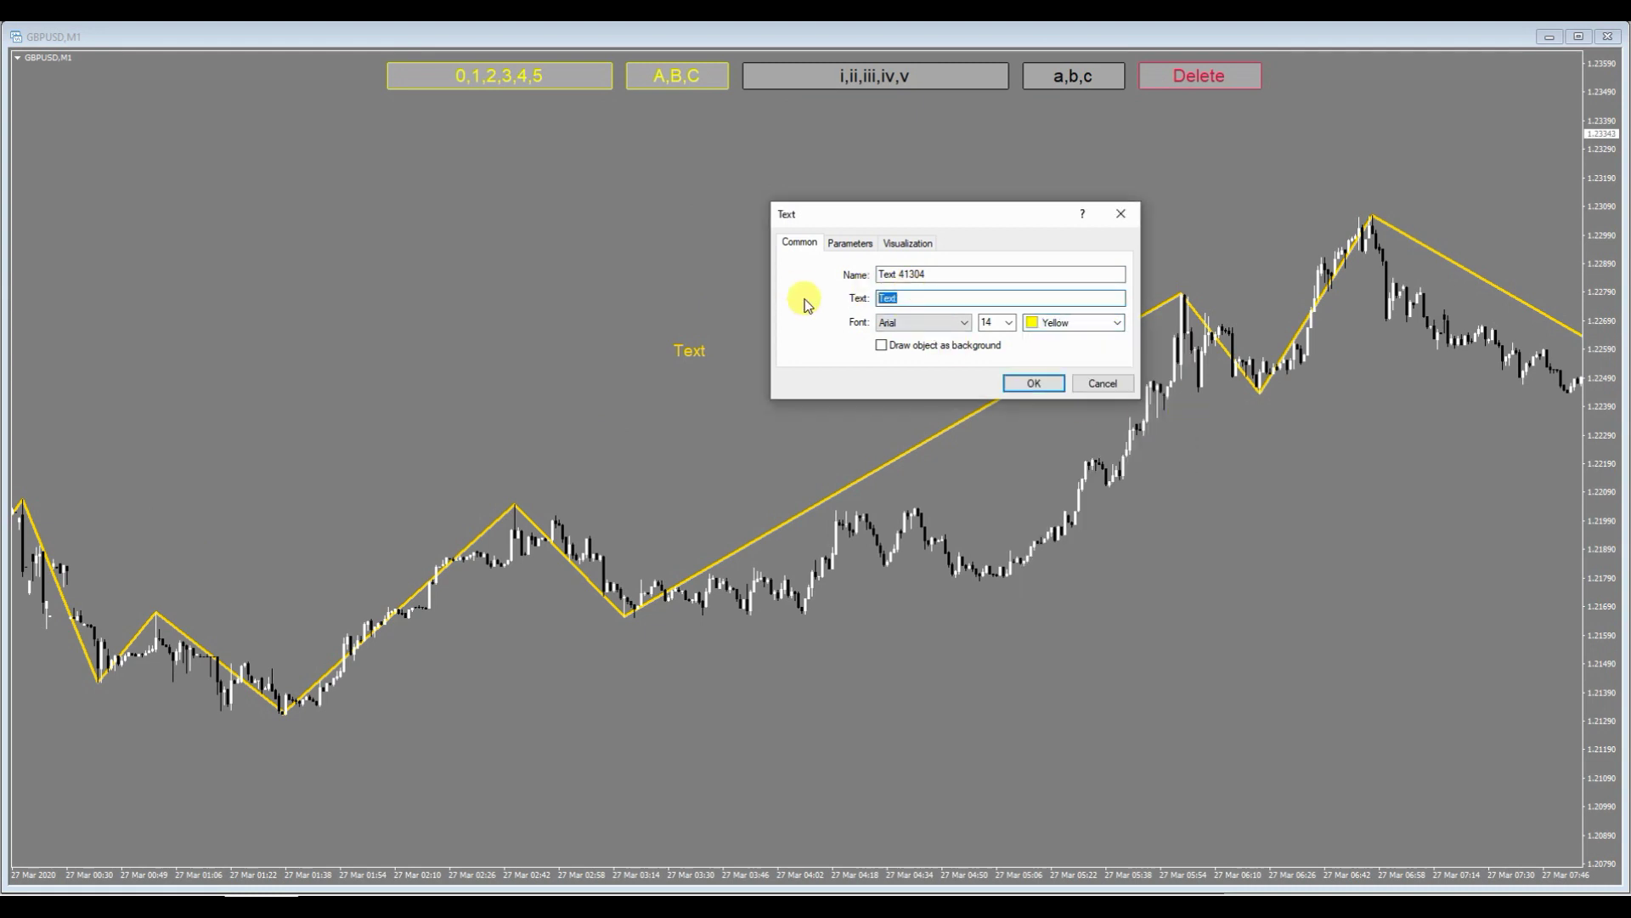
type("5")
left_click(1033, 383)
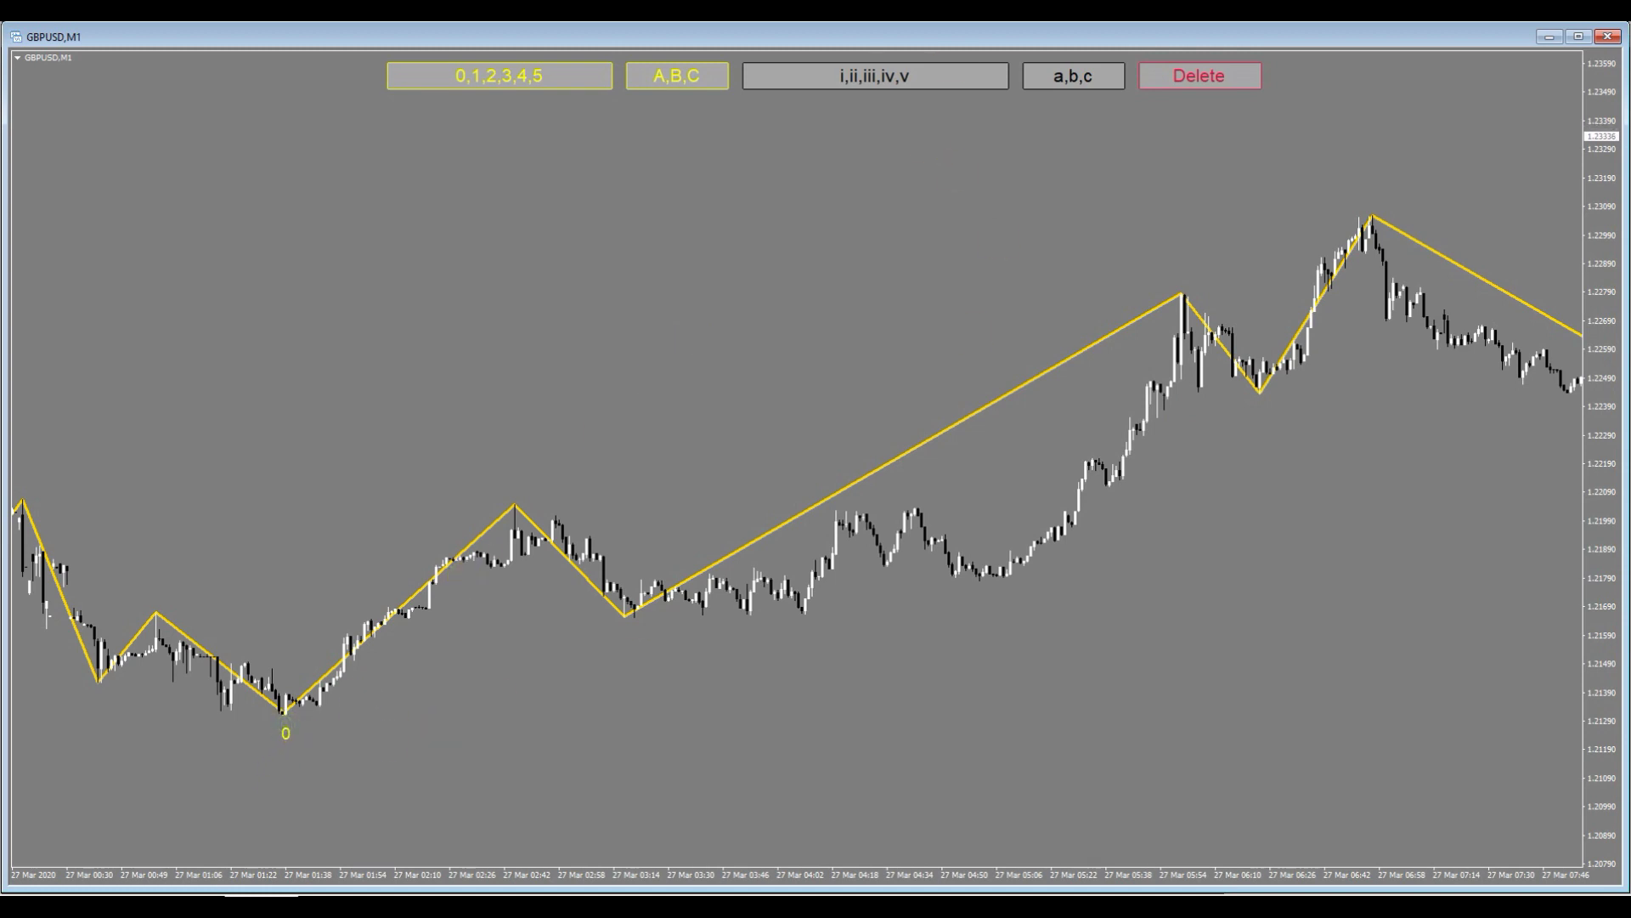
- Add a second text label reading '1' at the following peak
left_click(865, 270)
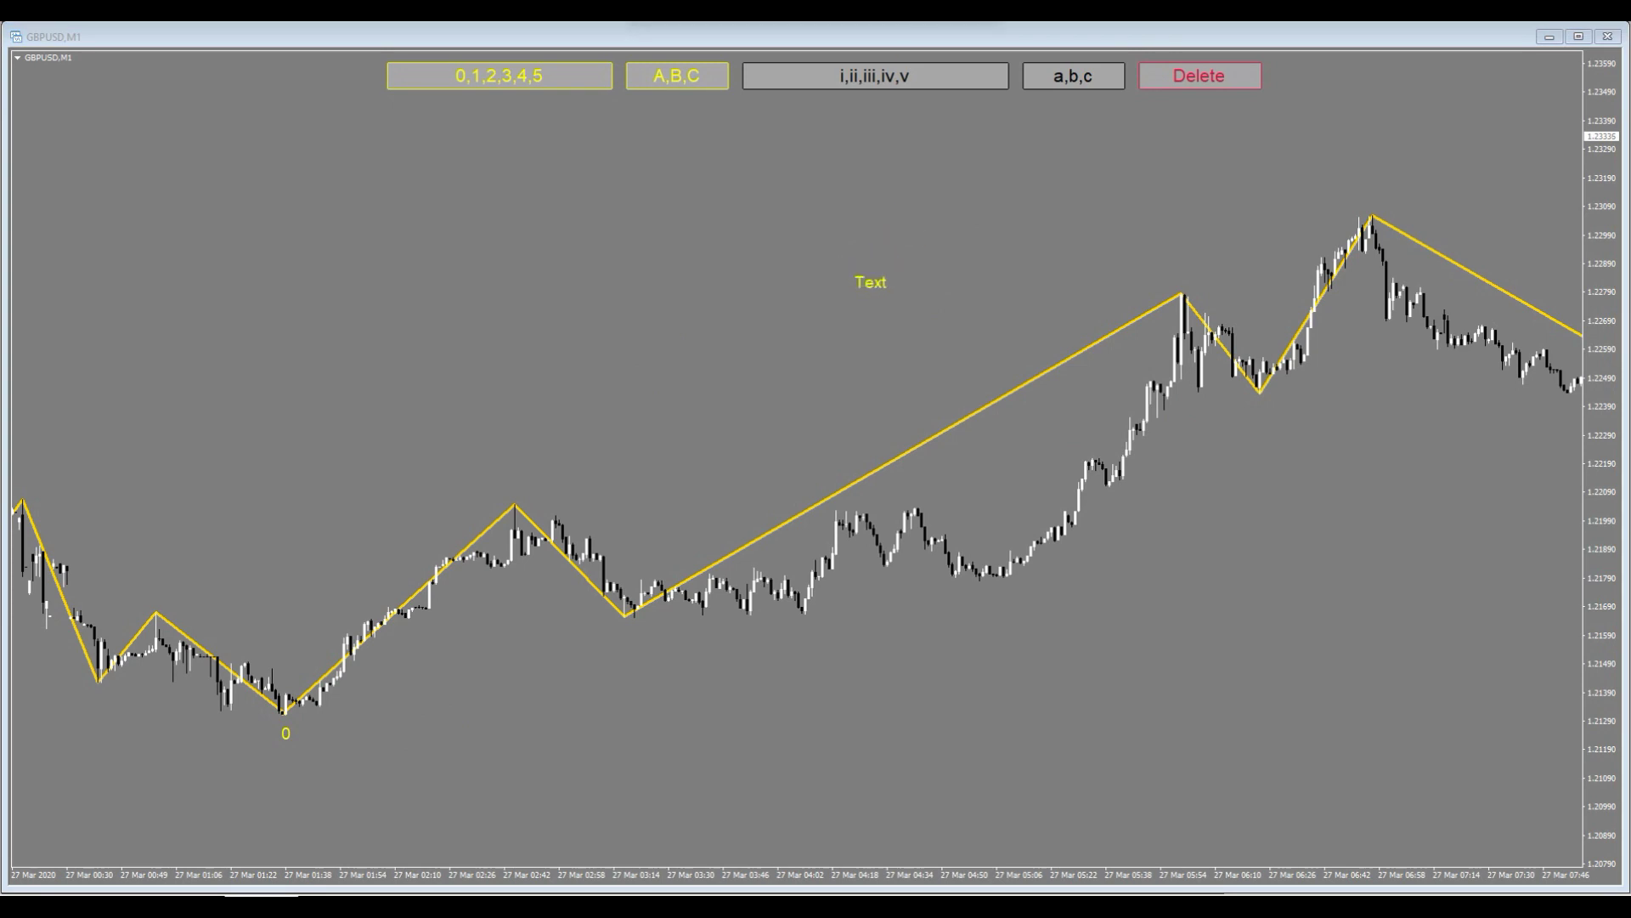
double_click(1053, 244)
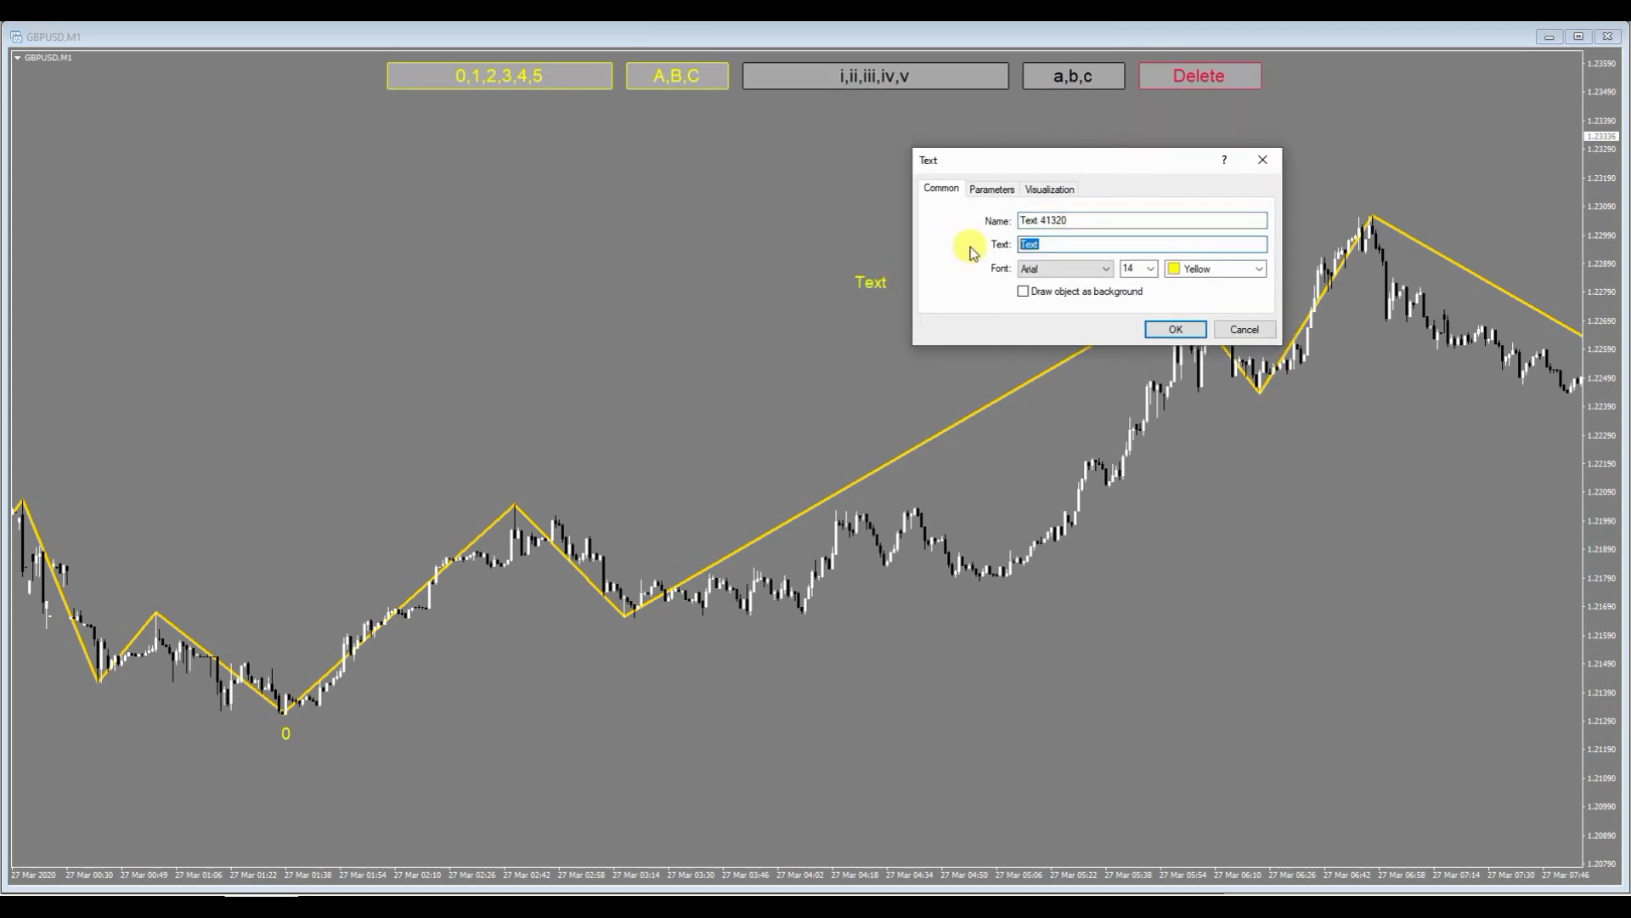
type("1")
left_click(1164, 331)
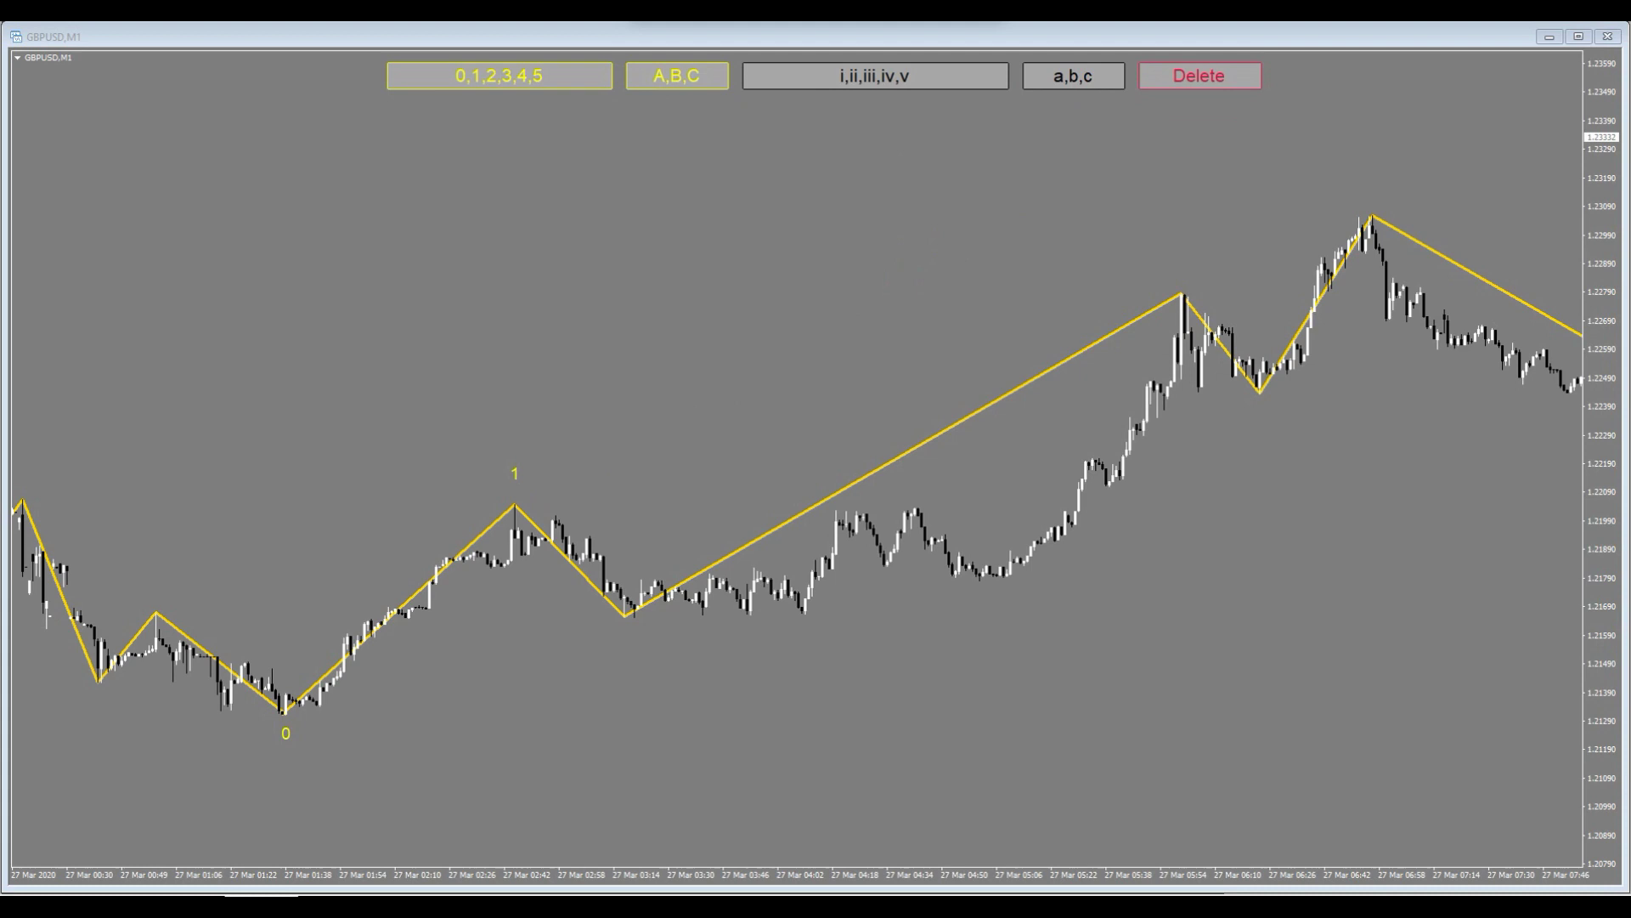
- Confirm a '2' label and move it below the low after wave 1
left_click_drag(1205, 356, 1210, 302)
key("Tab")
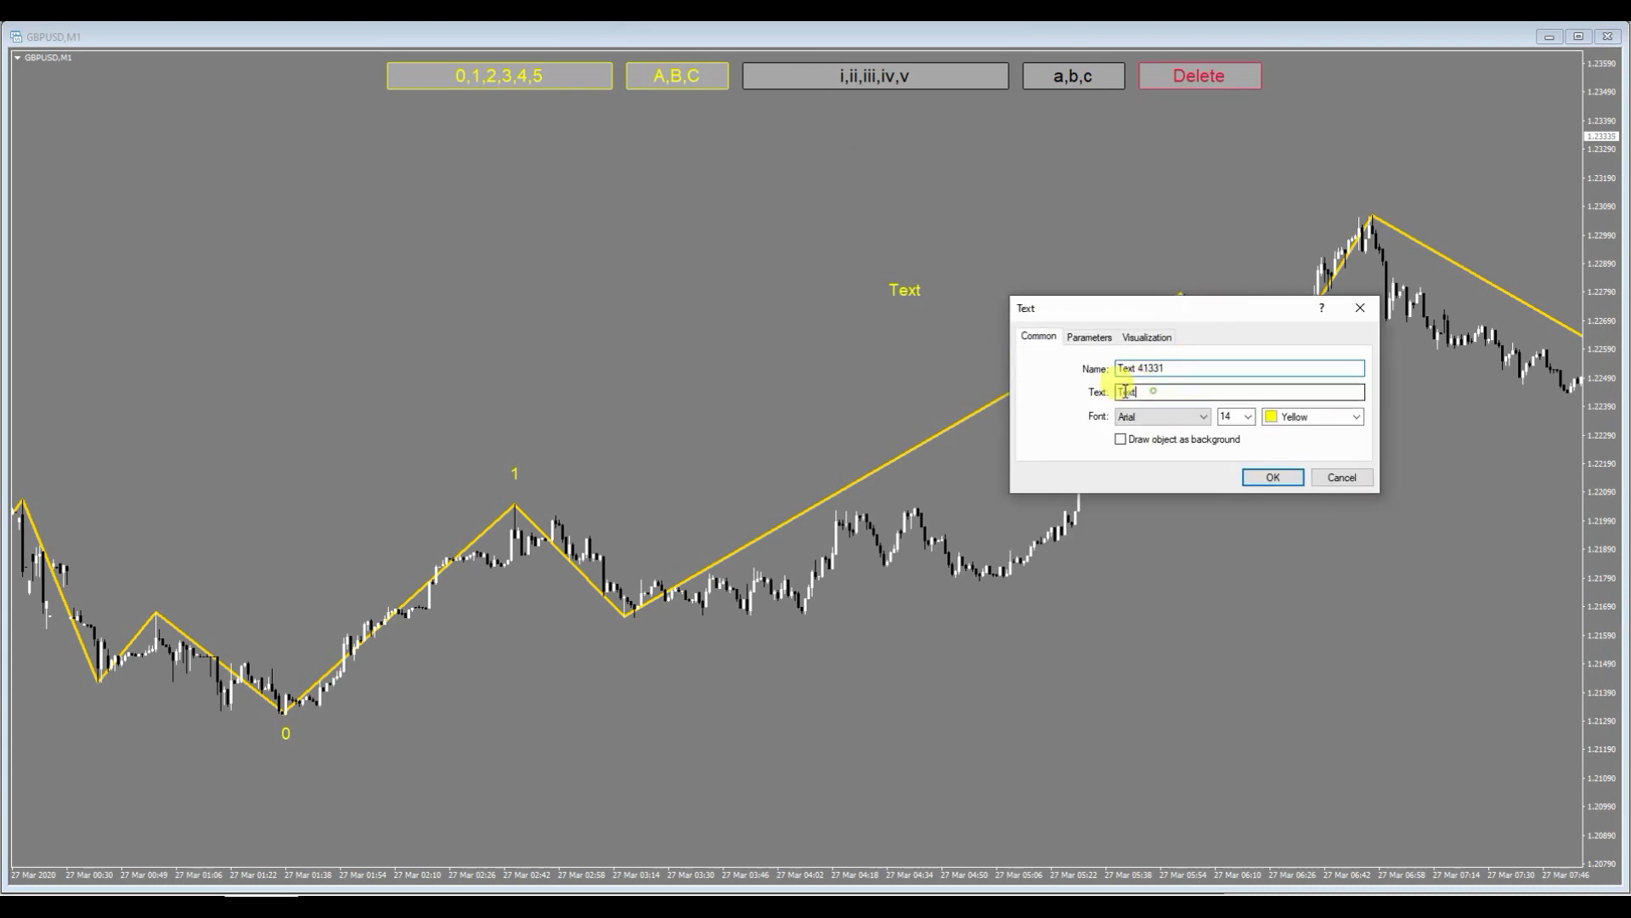
left_click(1270, 476)
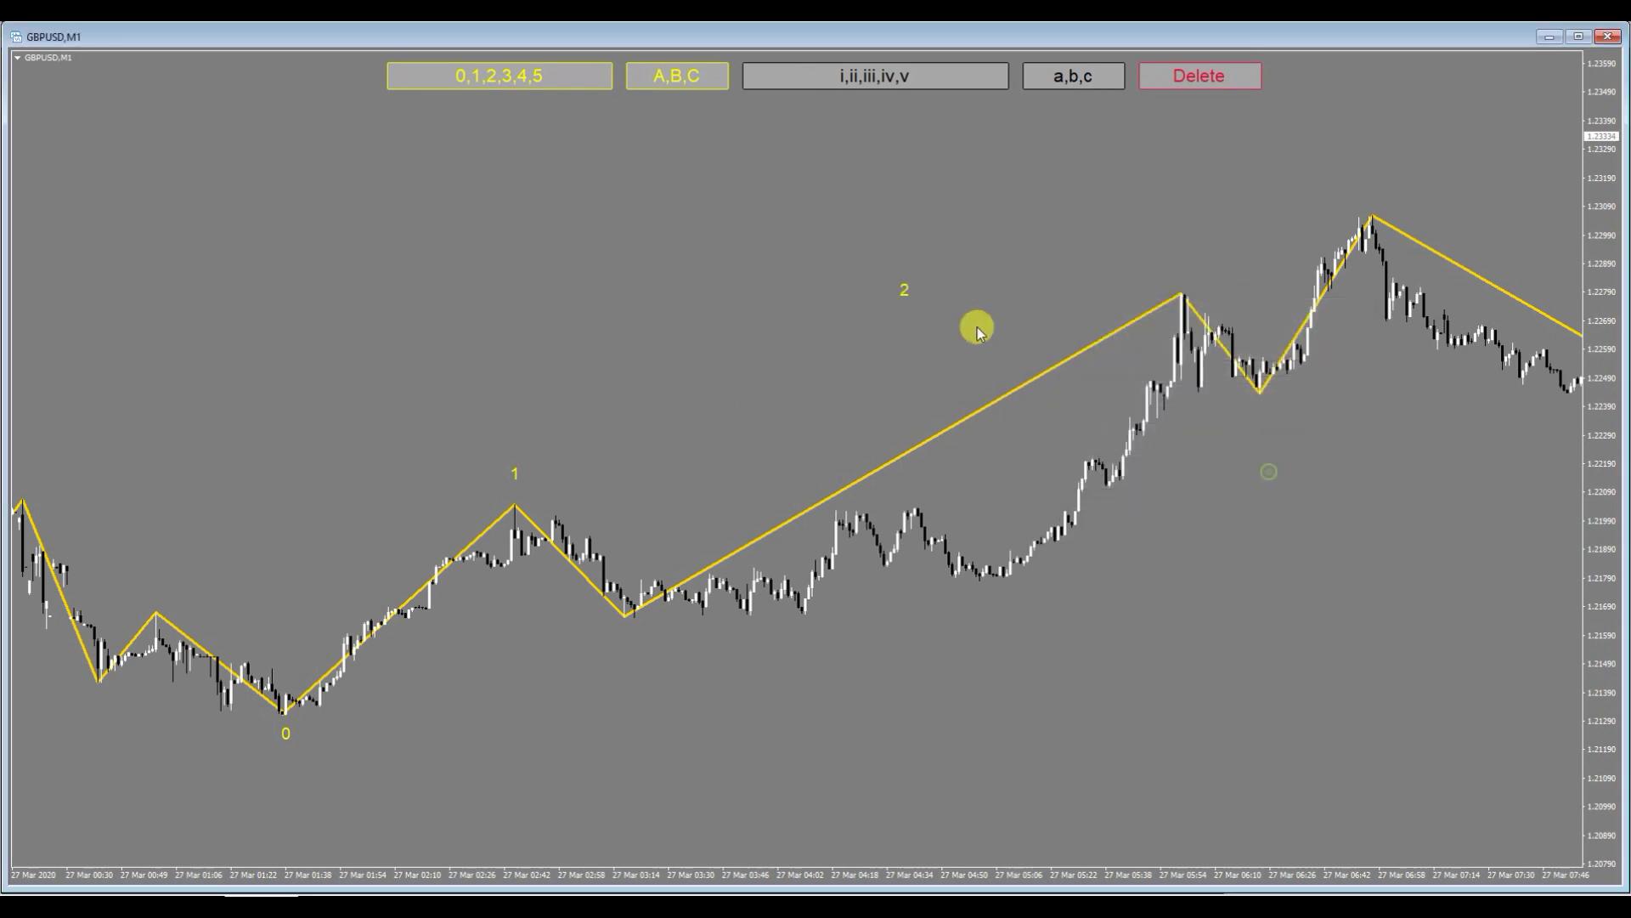
left_click_drag(905, 286, 624, 653)
- Add a '4' label and place it on the high near 05:54
left_click(1025, 270)
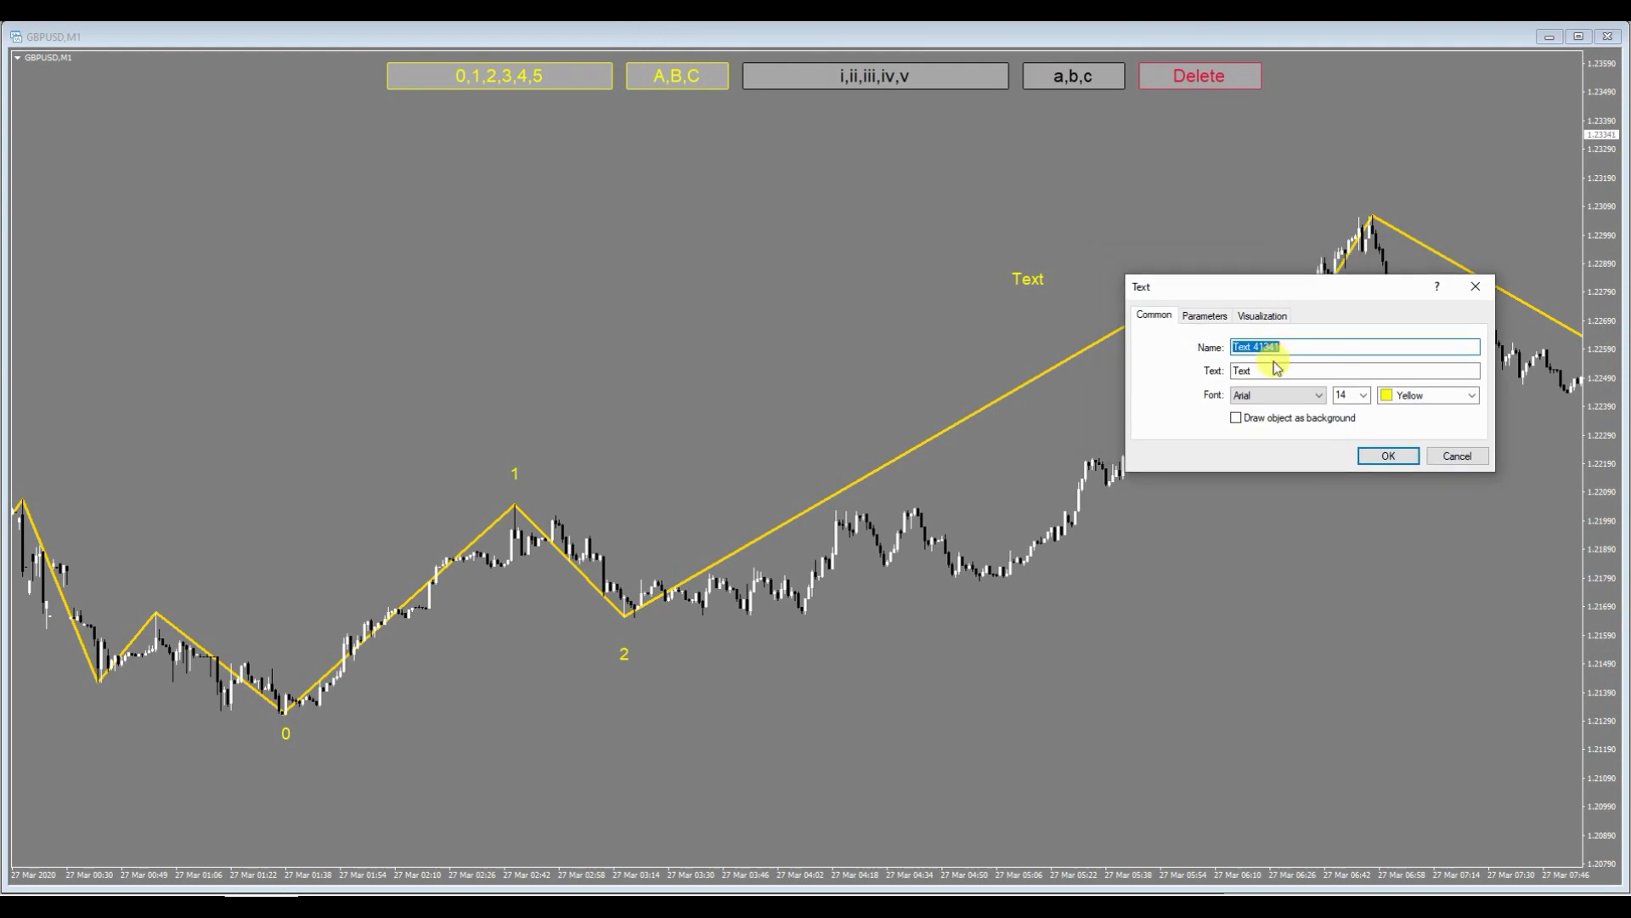
double_click(1279, 370)
type("4")
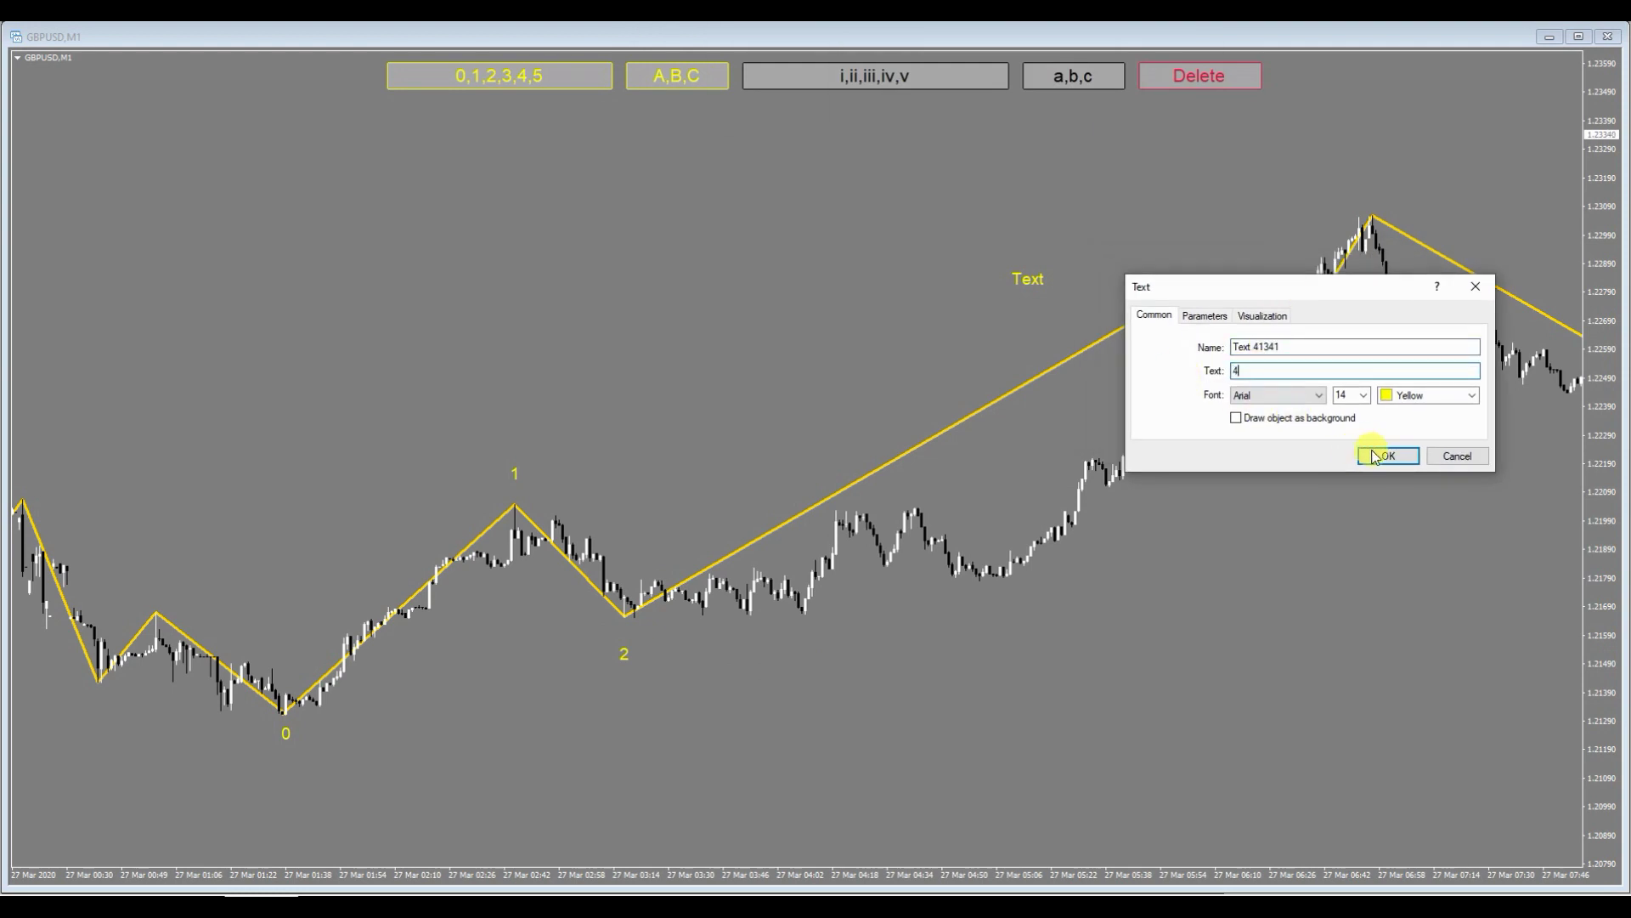
left_click(1374, 456)
left_click_drag(1031, 276, 1183, 264)
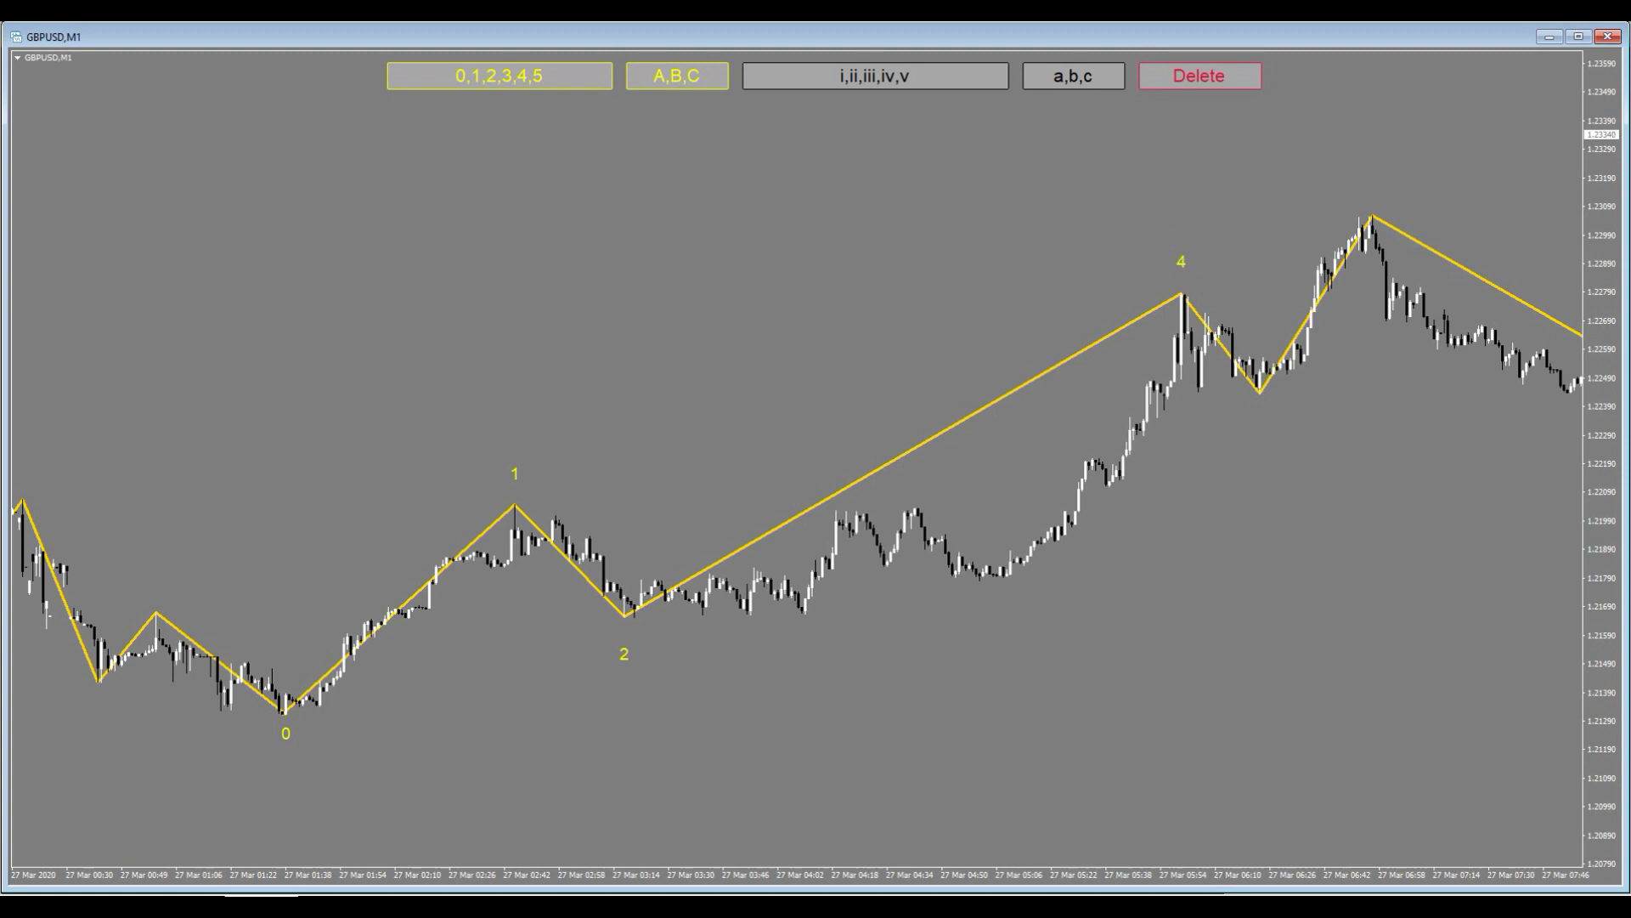
- Add a '5' label above the highest peak and move '4' to the trough before it
left_click(908, 301)
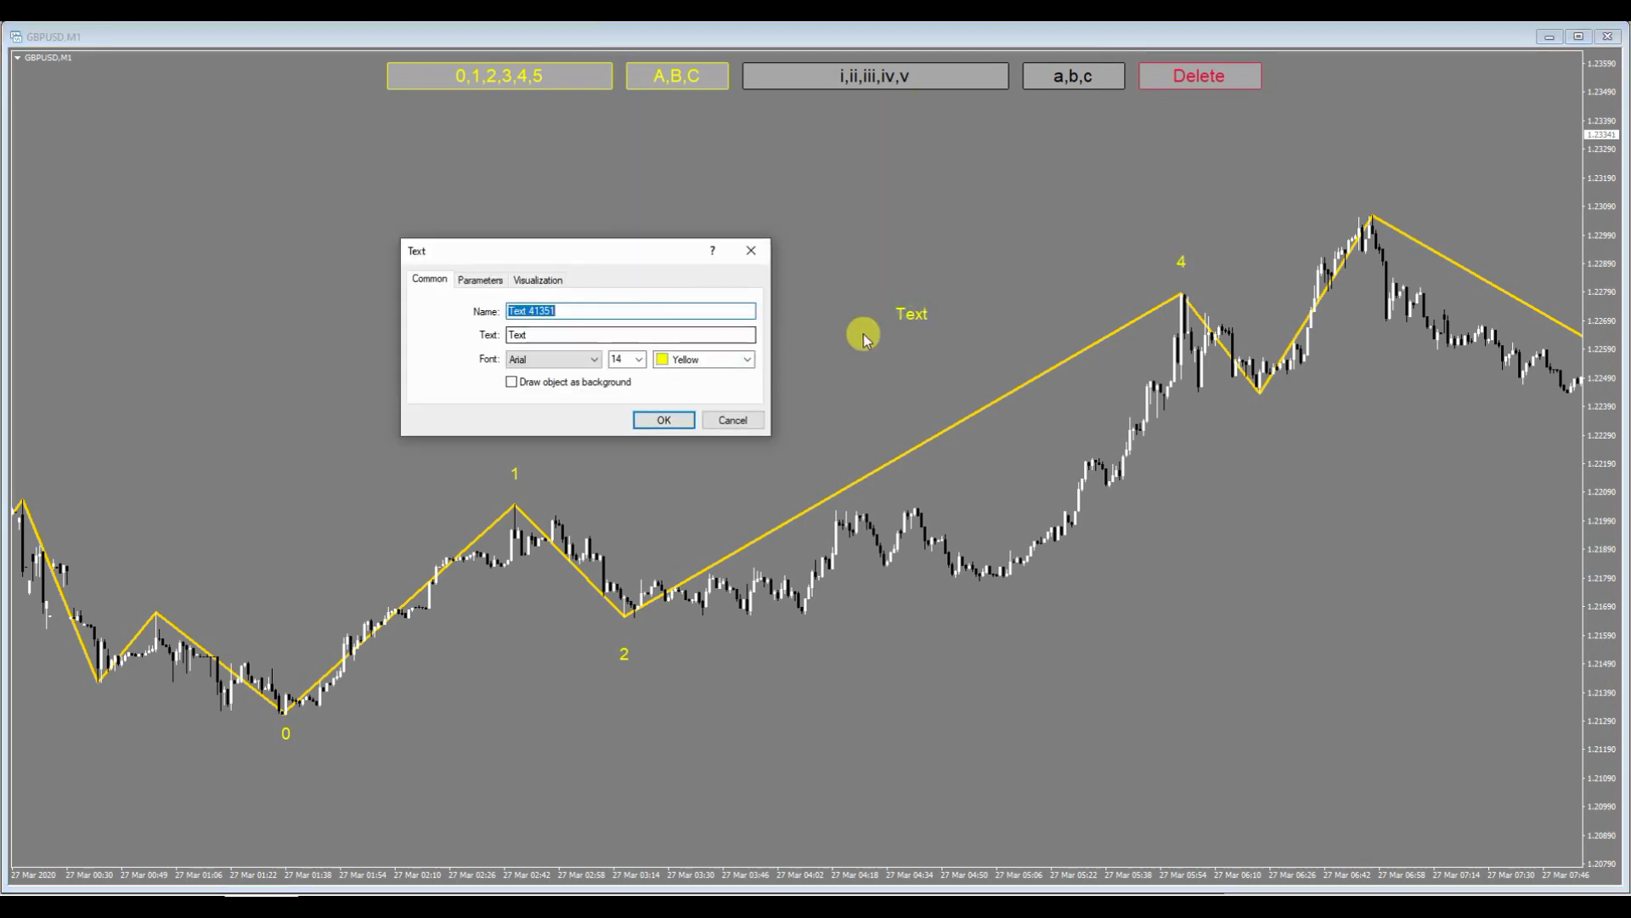
double_click(539, 335)
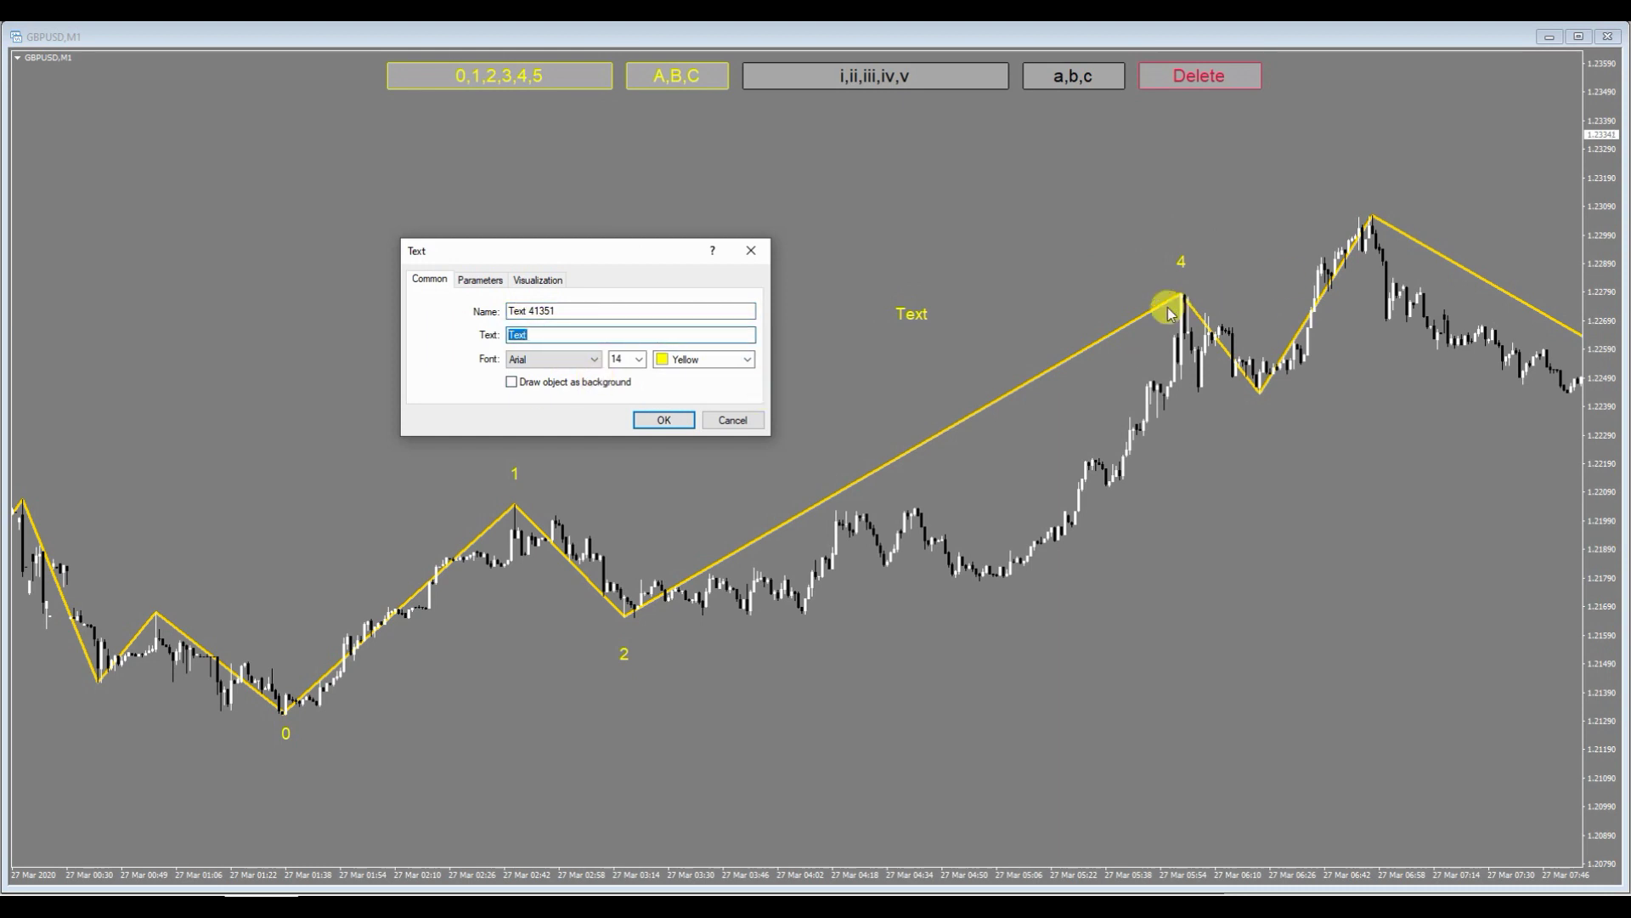
type("5")
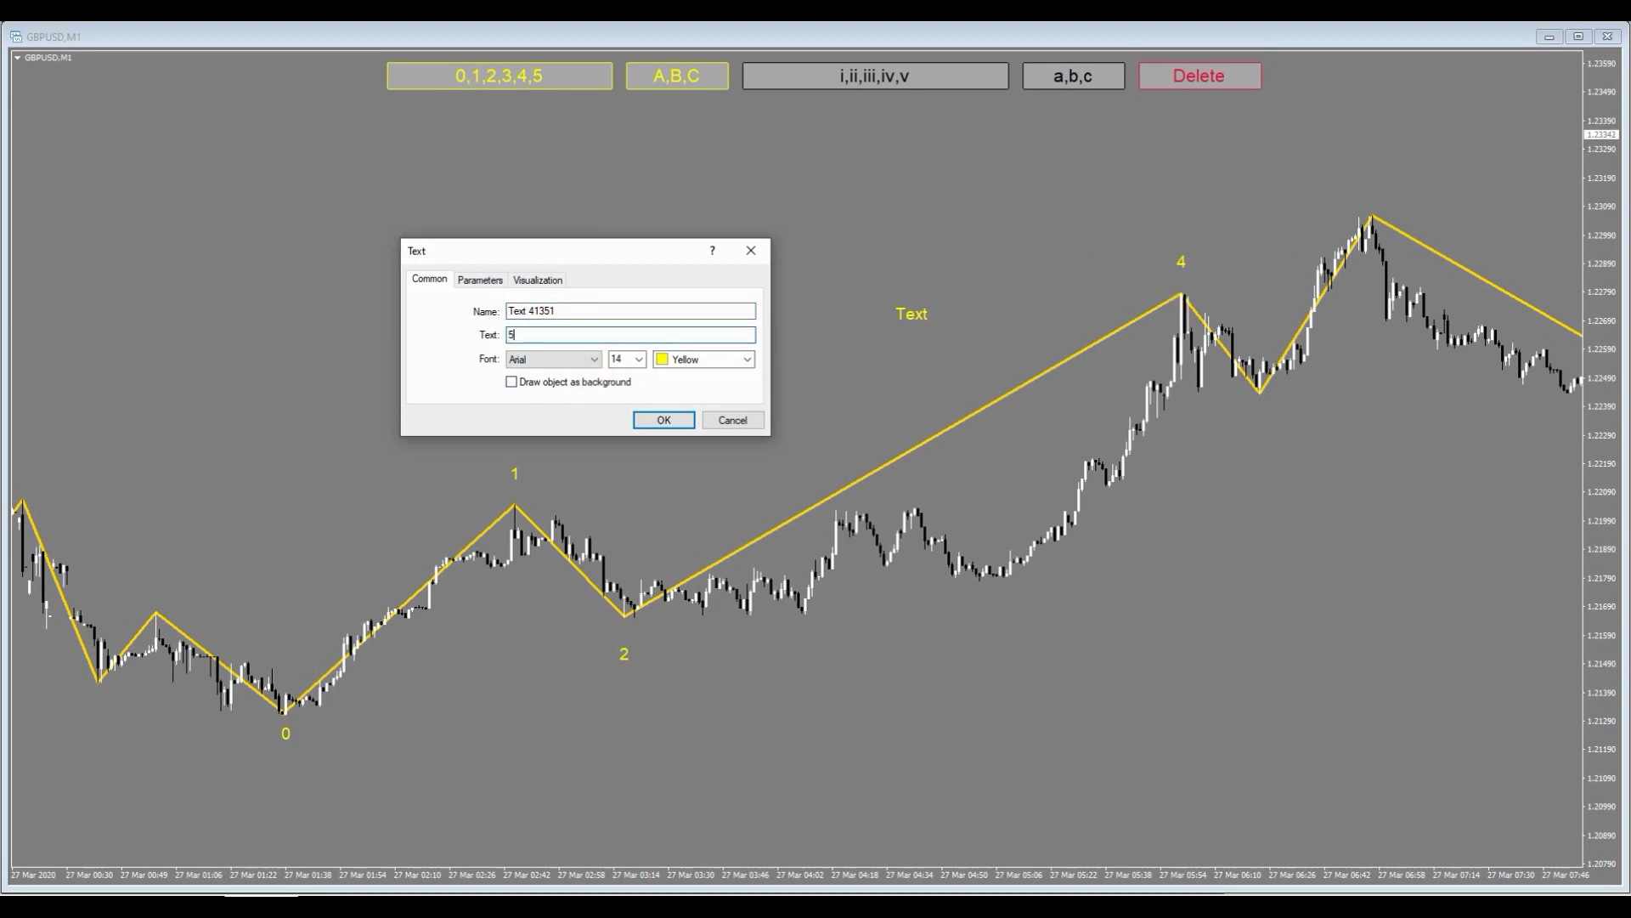
left_click(665, 420)
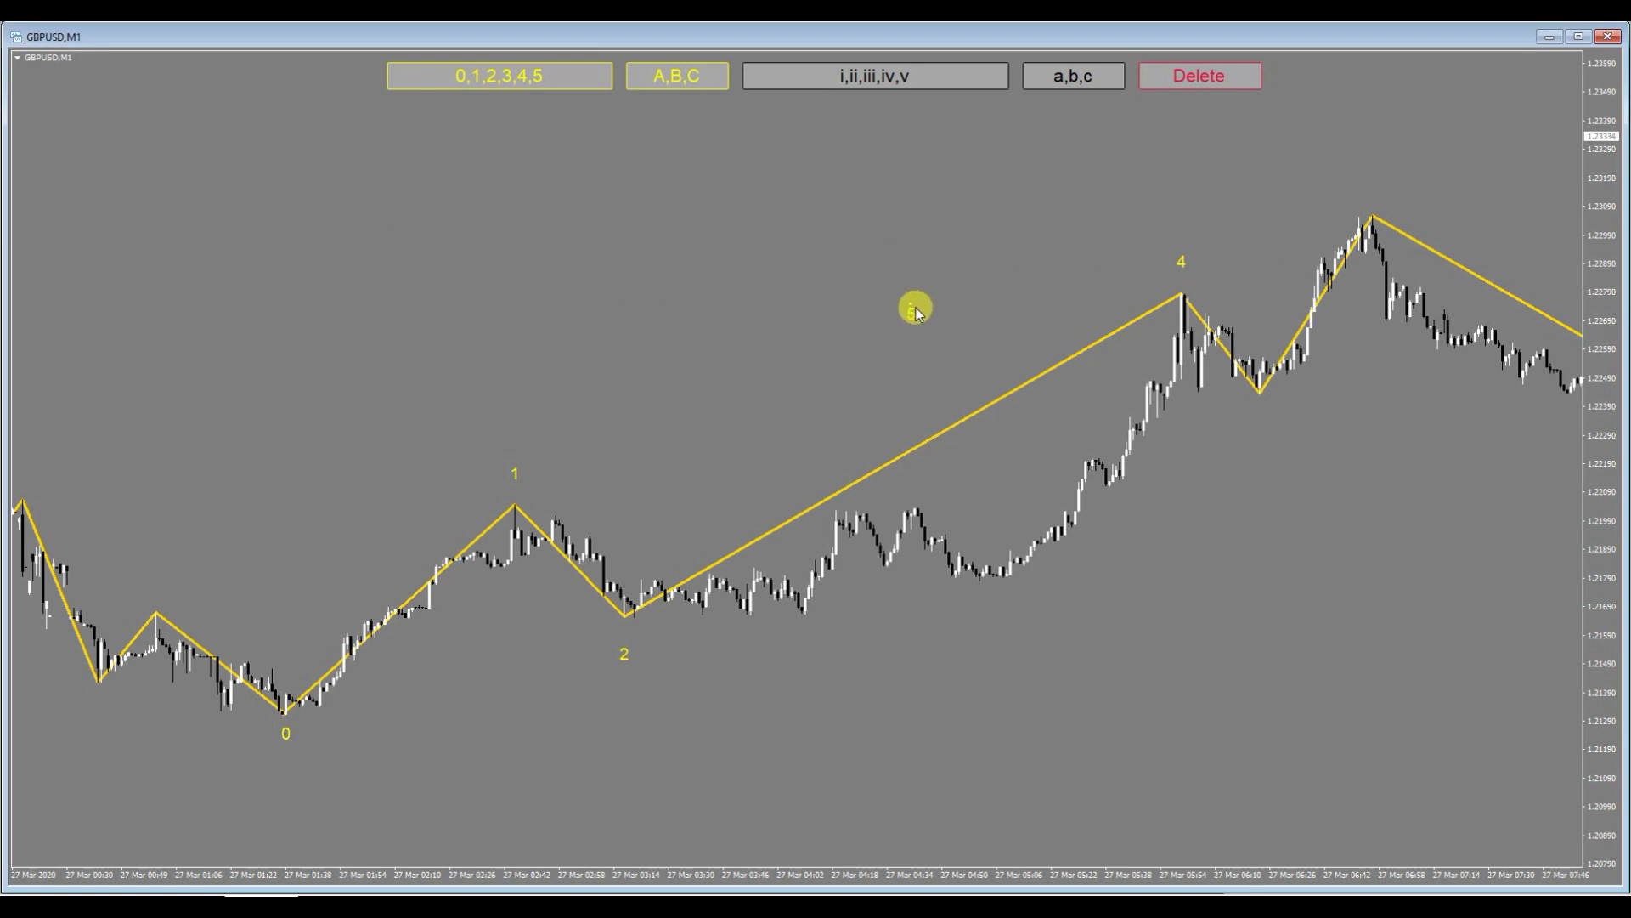
left_click_drag(916, 312, 1374, 192)
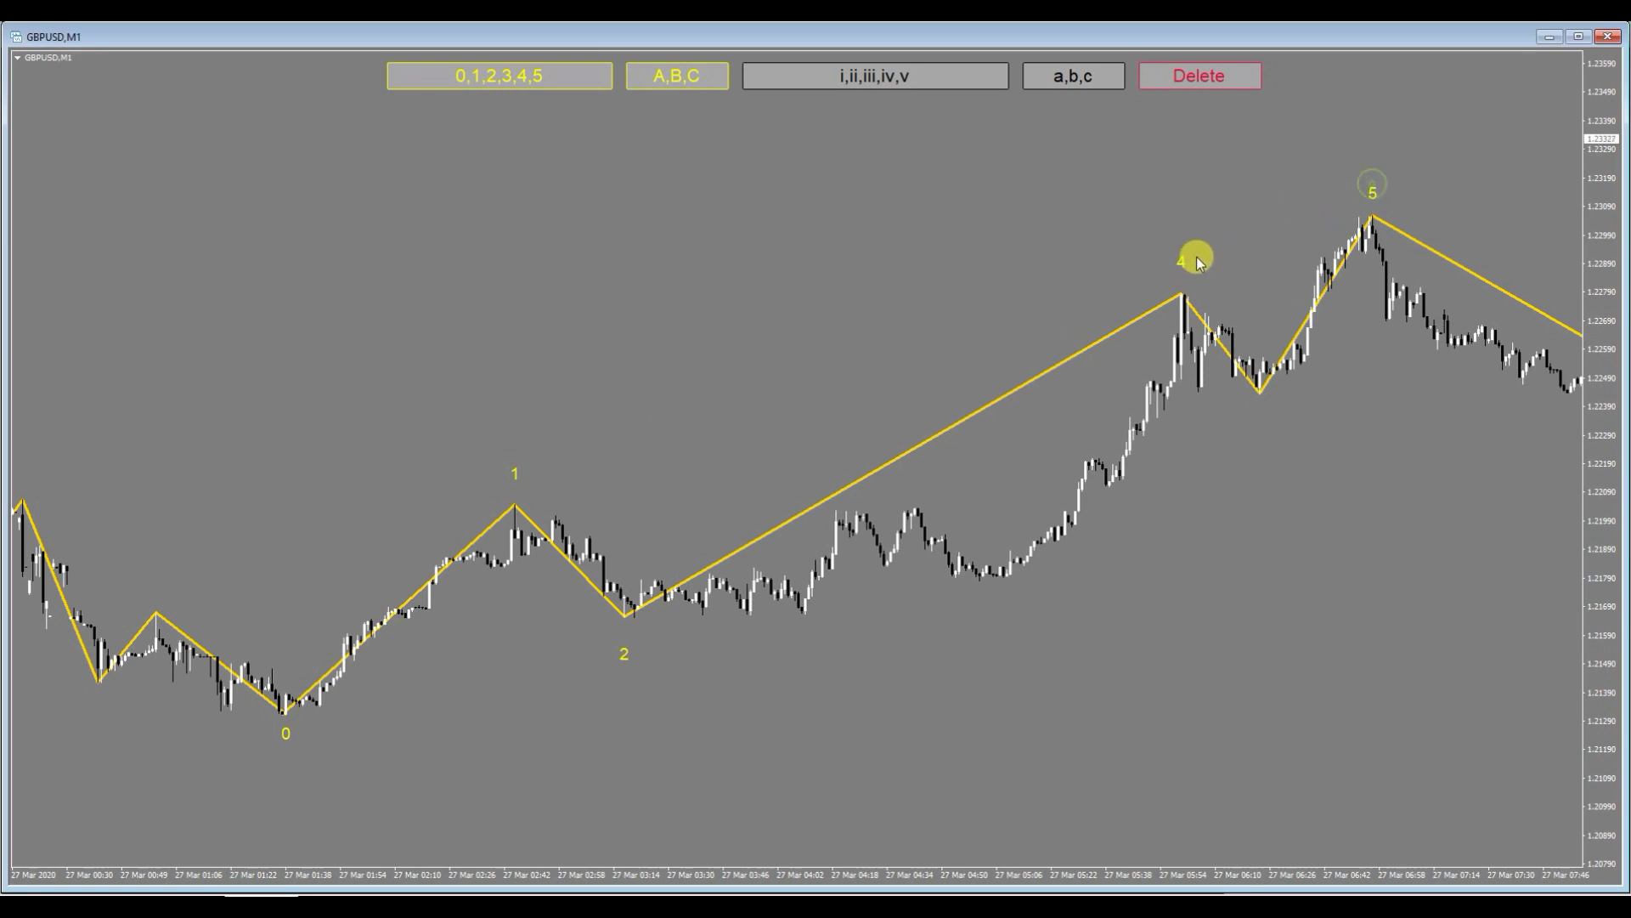
left_click_drag(1182, 259, 1261, 421)
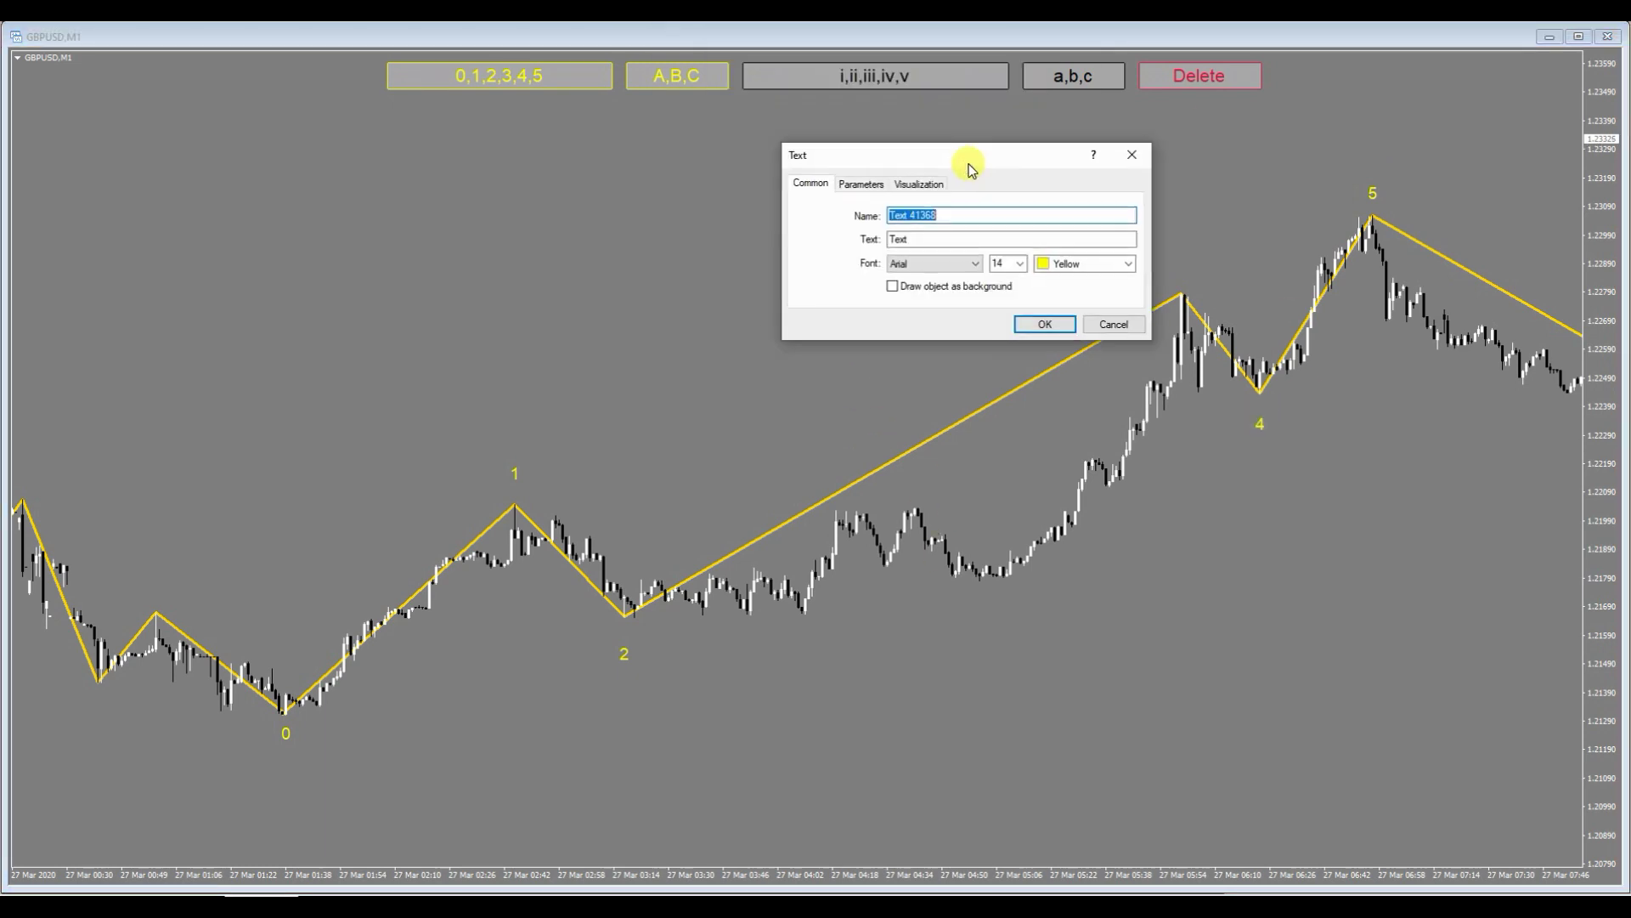
- Add a '3' label and place it on the peak near 05:54
double_click(991, 273)
type("3")
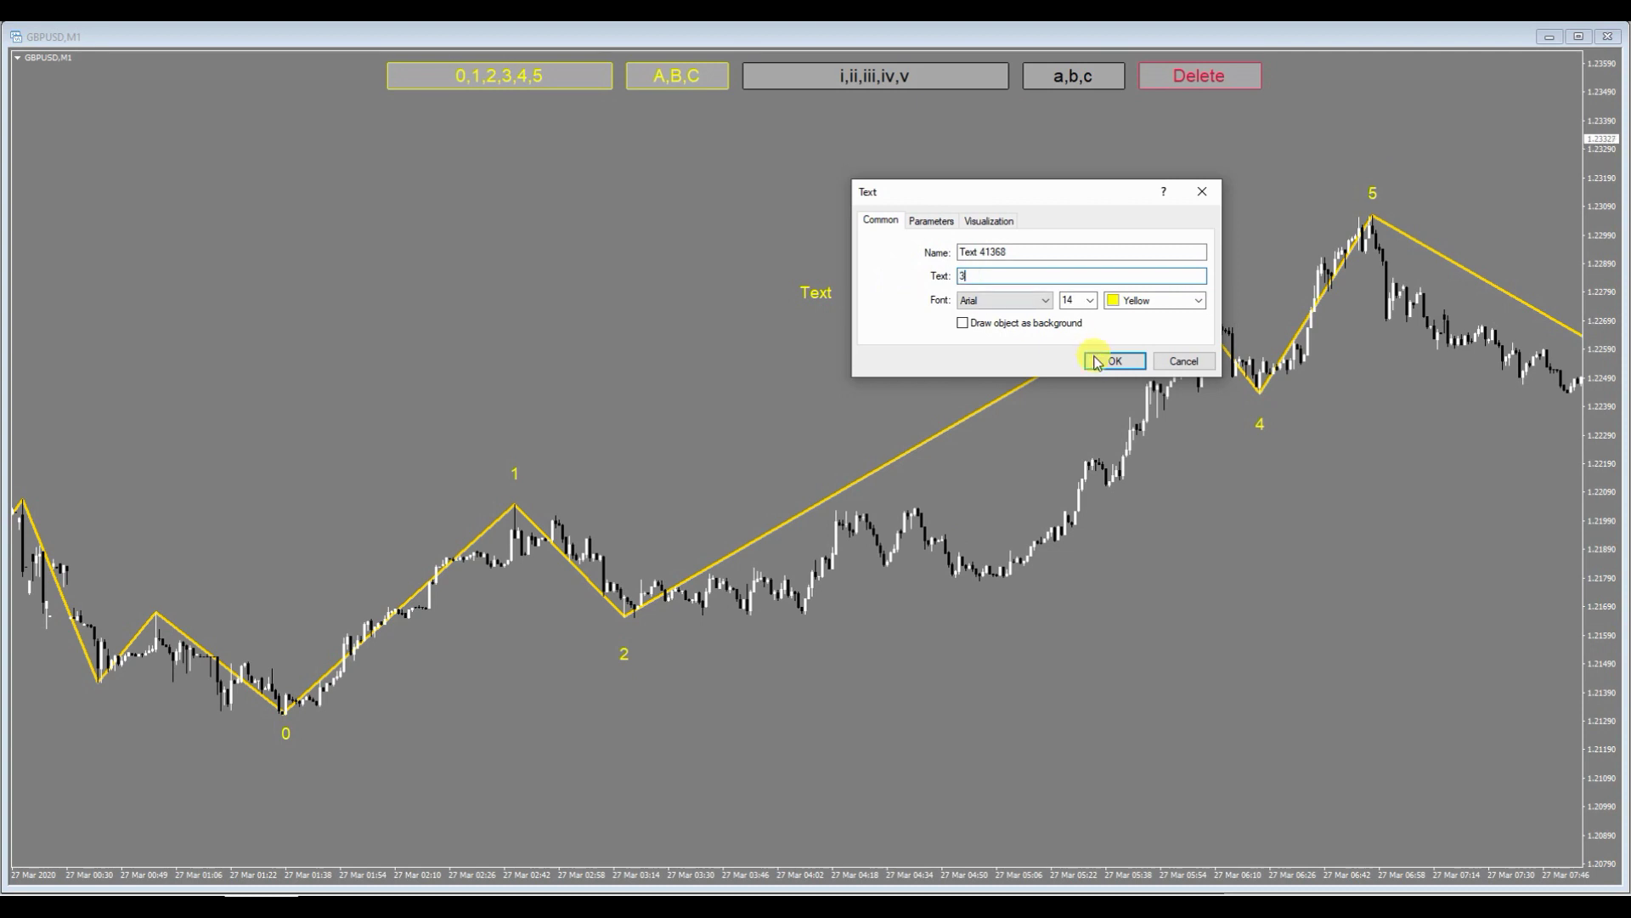
left_click(1112, 361)
left_click_drag(818, 277, 1185, 260)
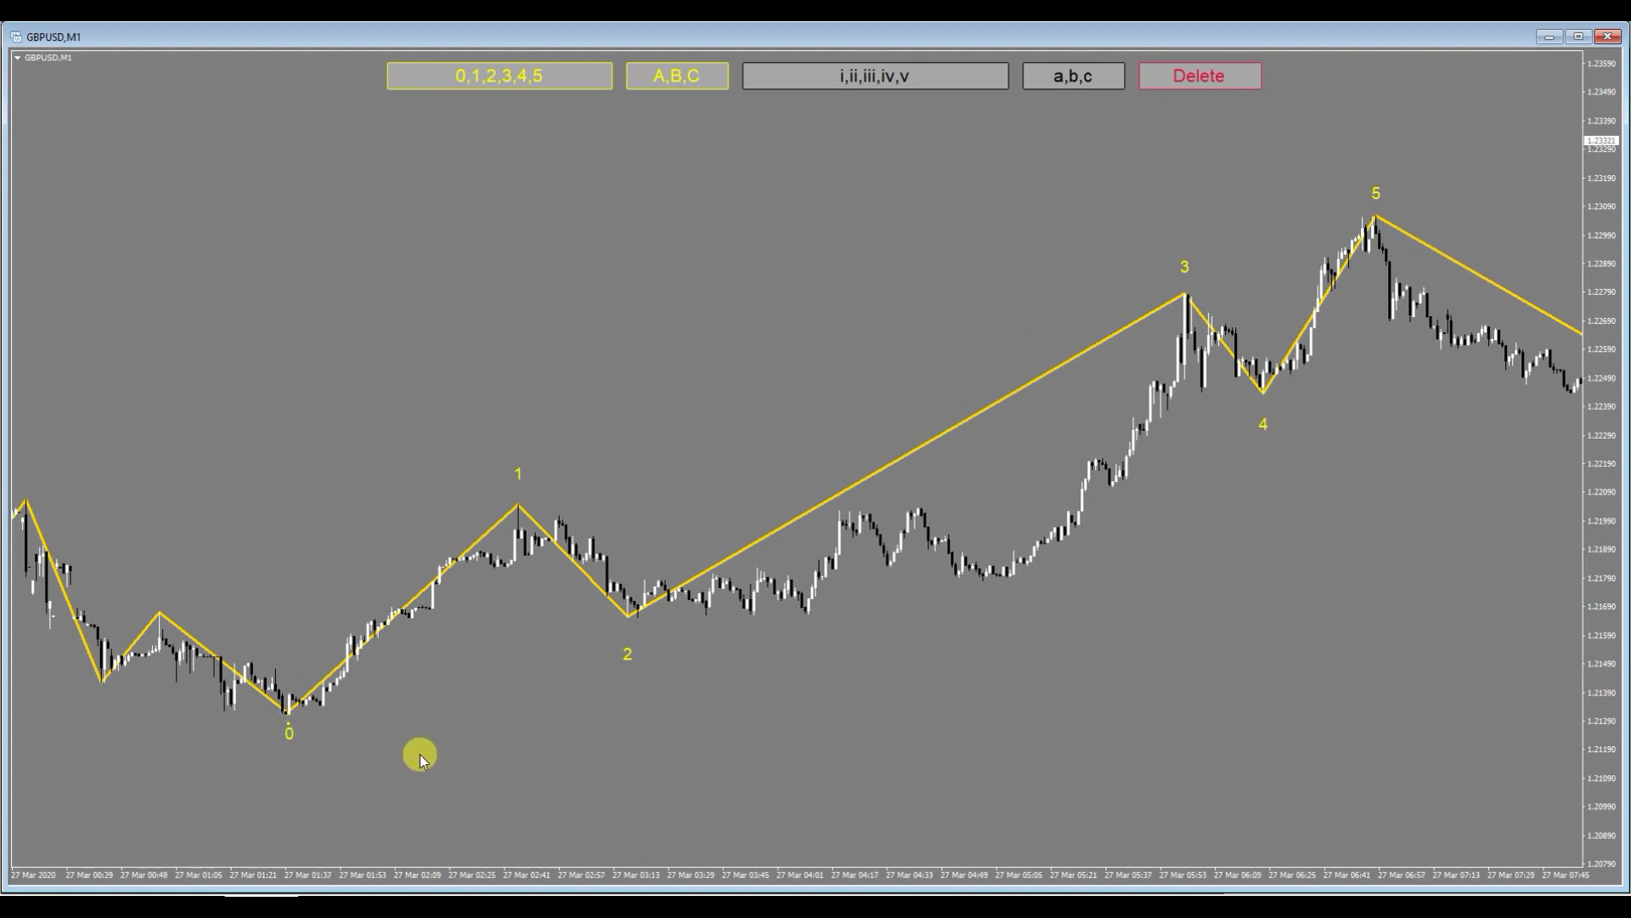
- Delete the 1, 2, 3 and 5 wave labels from the chart
left_click(518, 472)
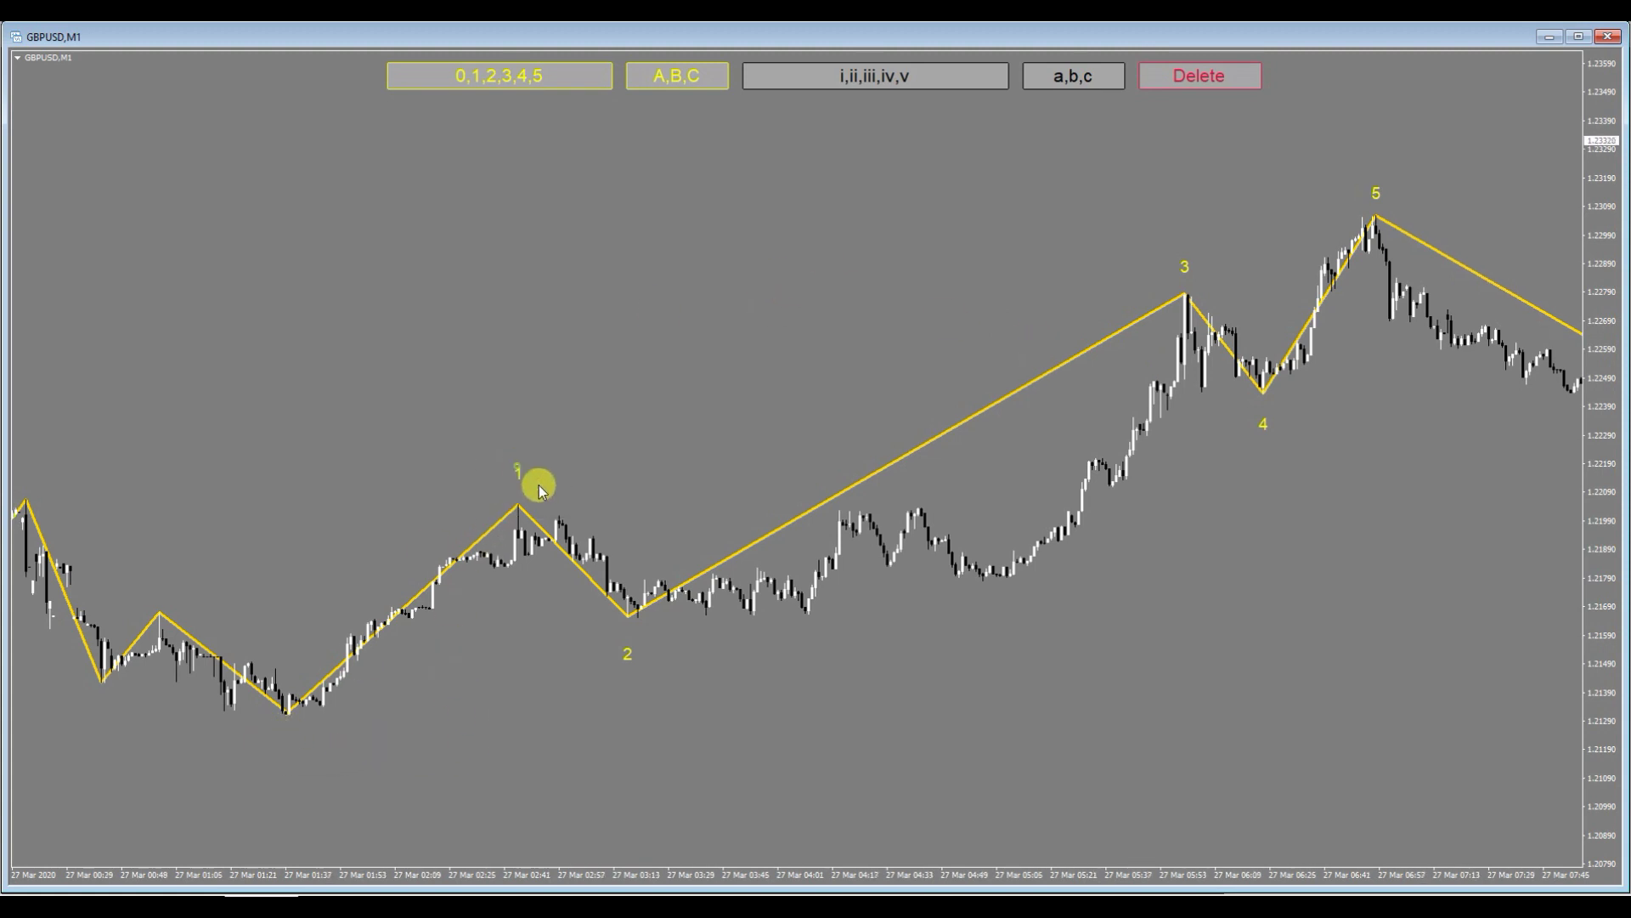
left_click(626, 656)
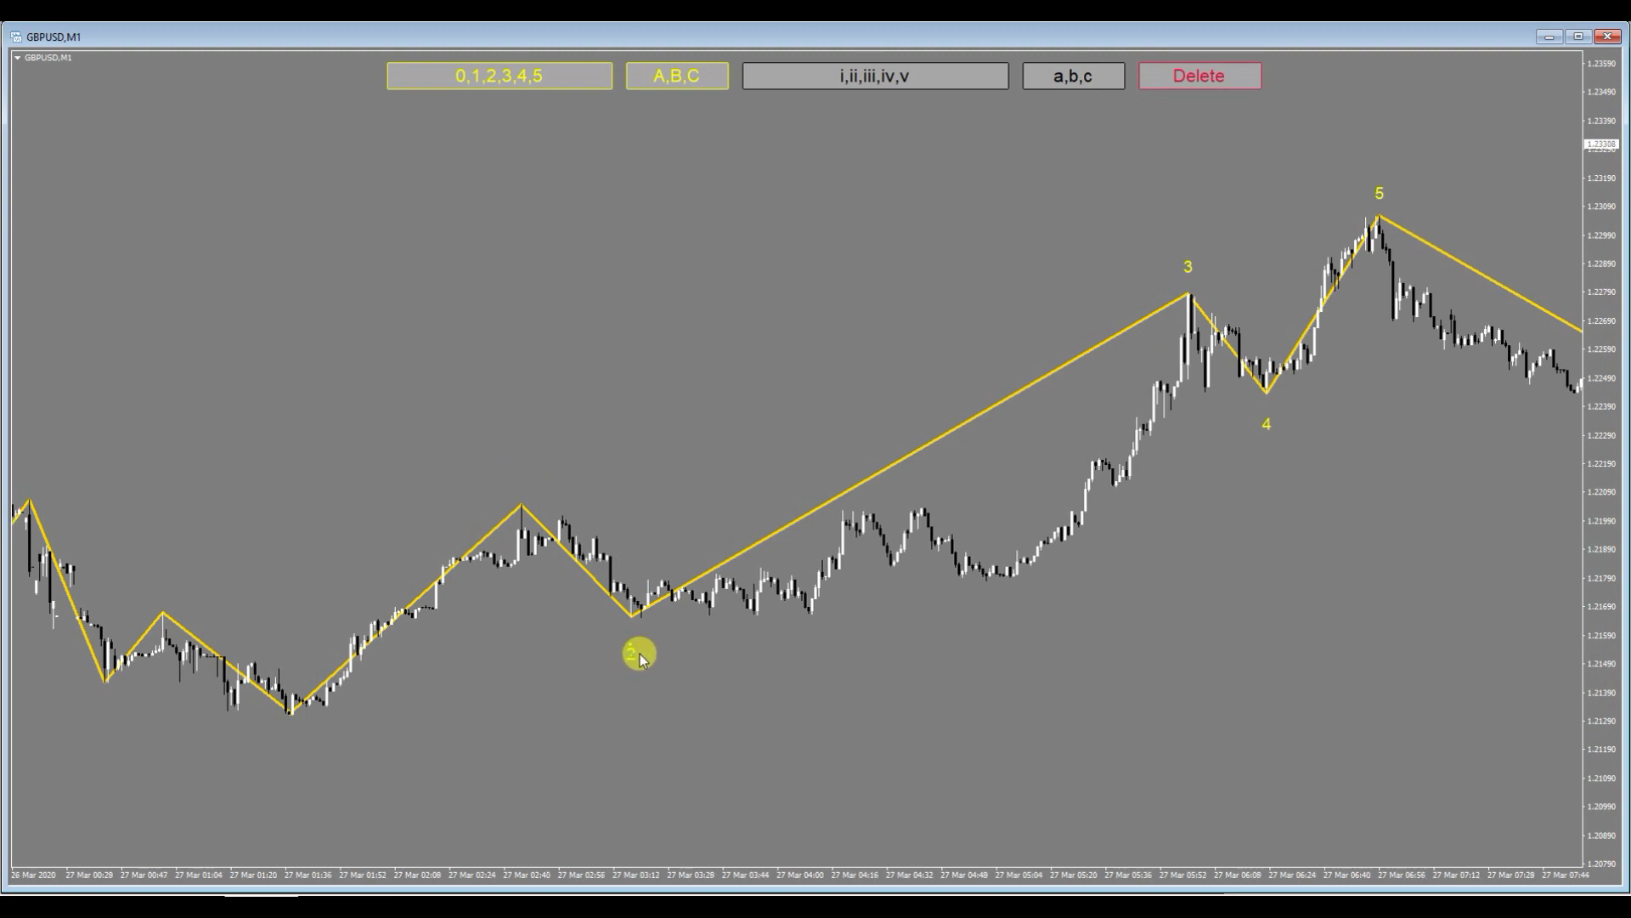
left_click(1188, 266)
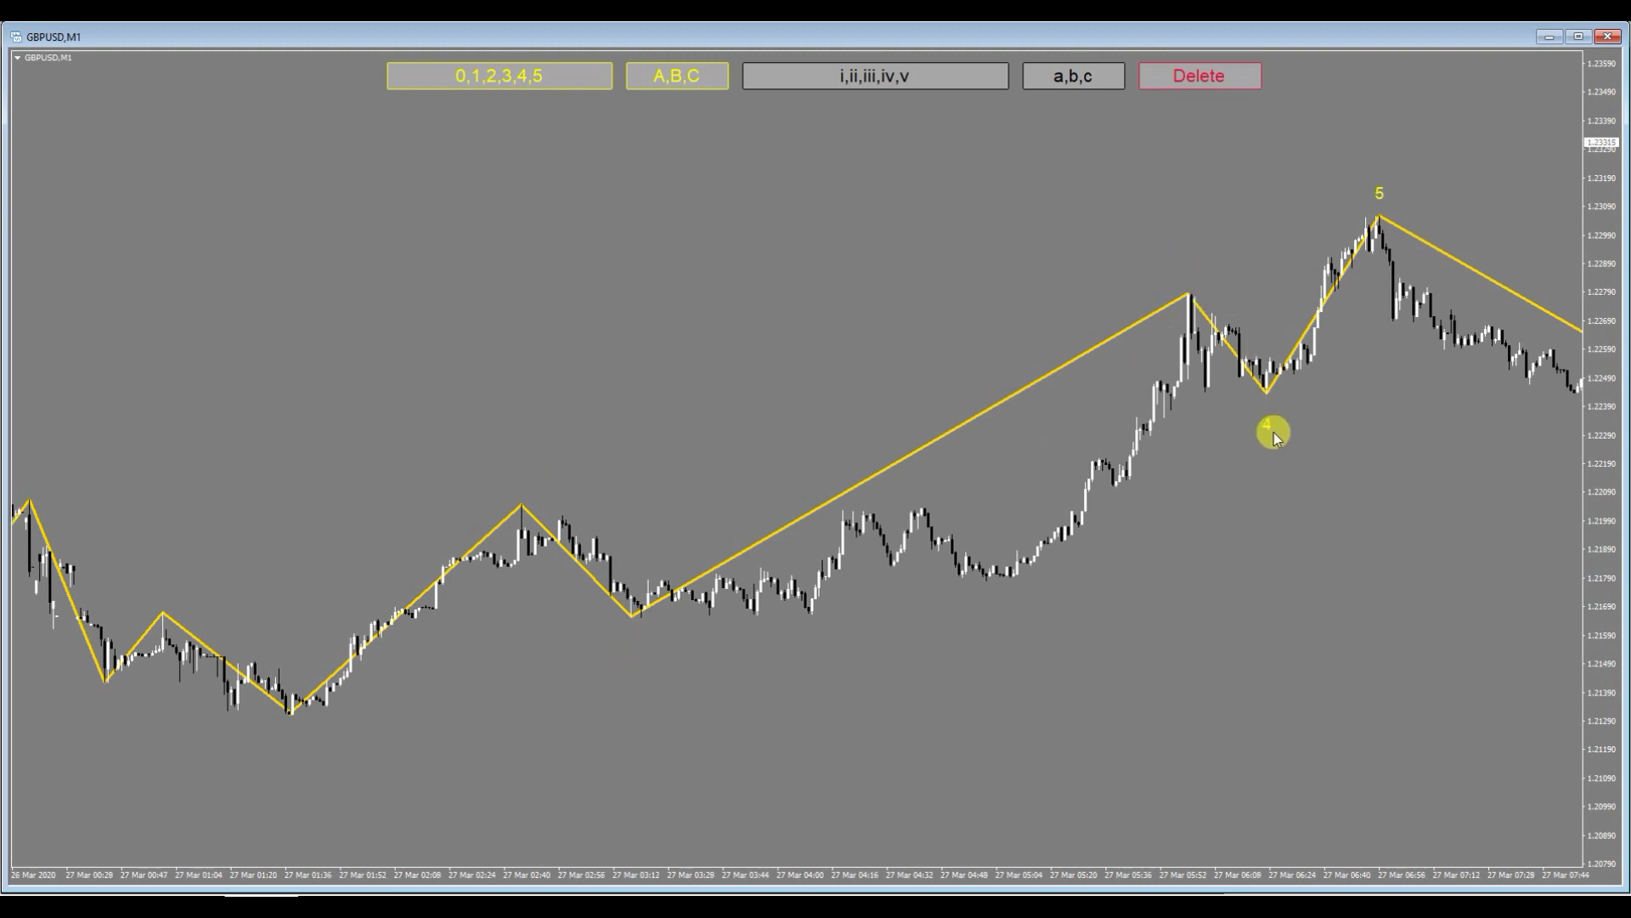
left_click(1385, 192)
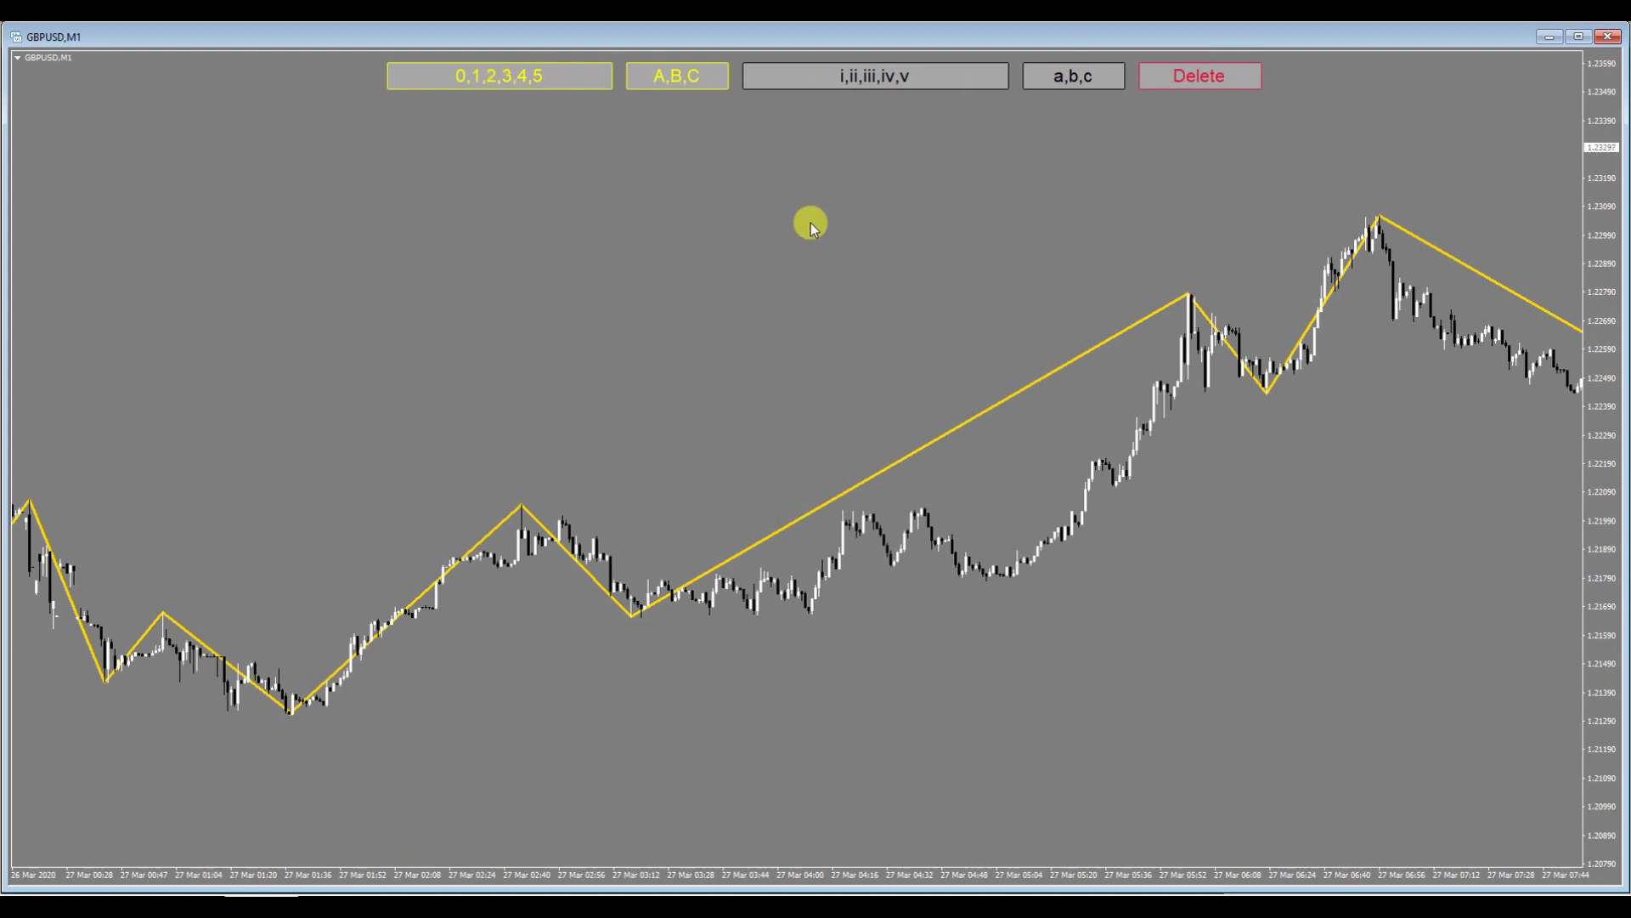
- Reapply the Elliott marker indicator's input settings and close the chart's Indicators list
right_click(648, 244)
left_click(714, 340)
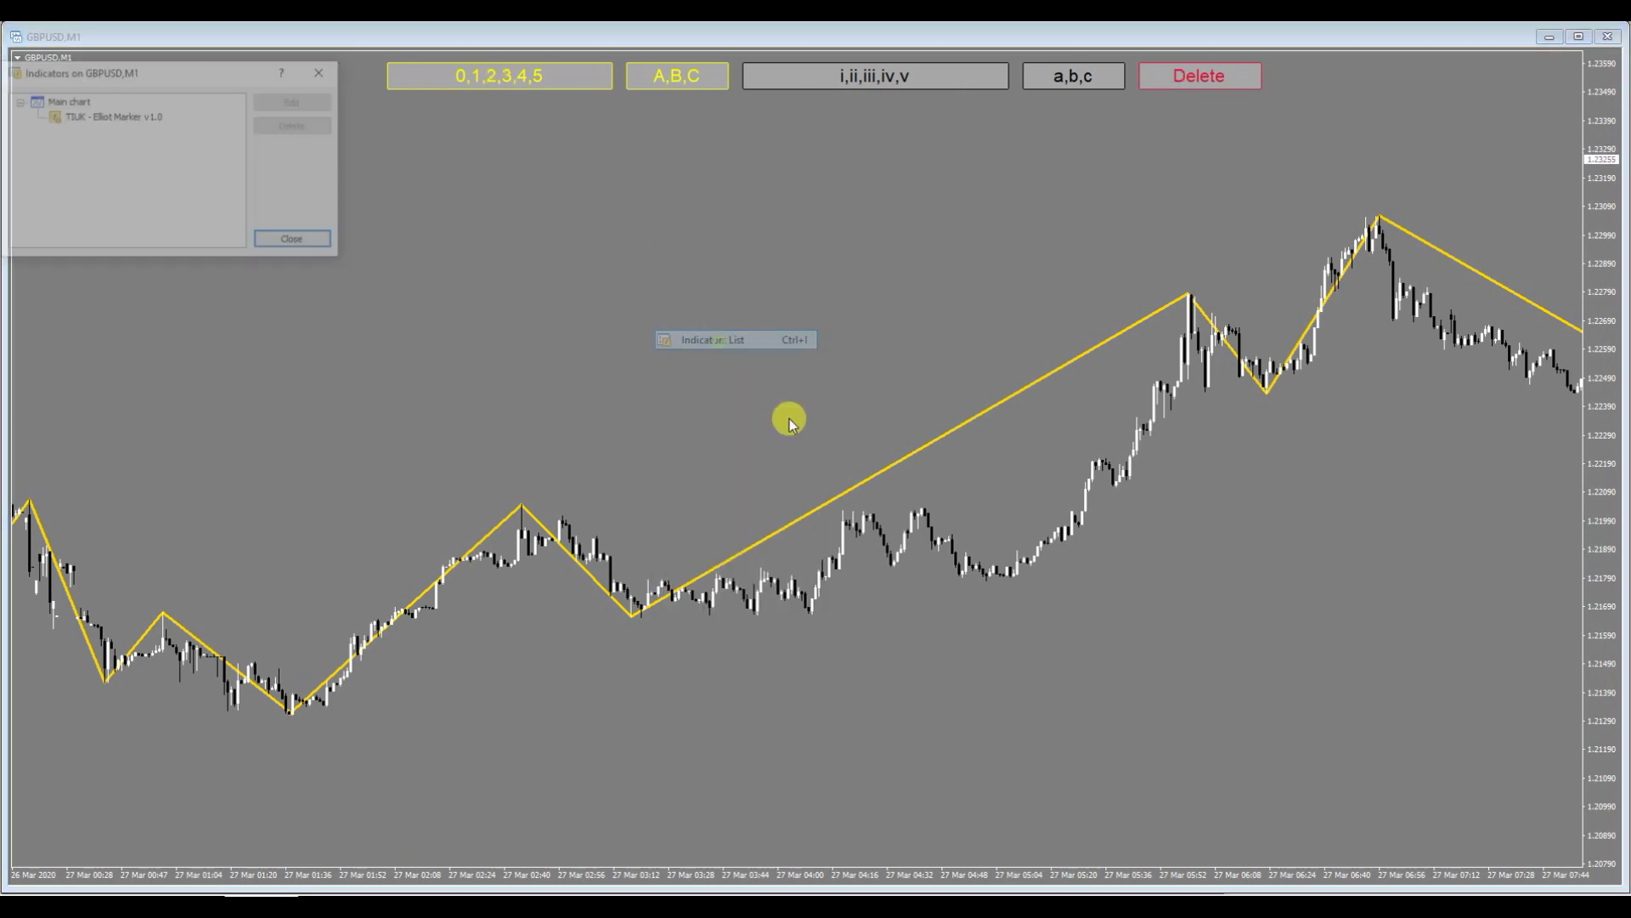
left_click(143, 119)
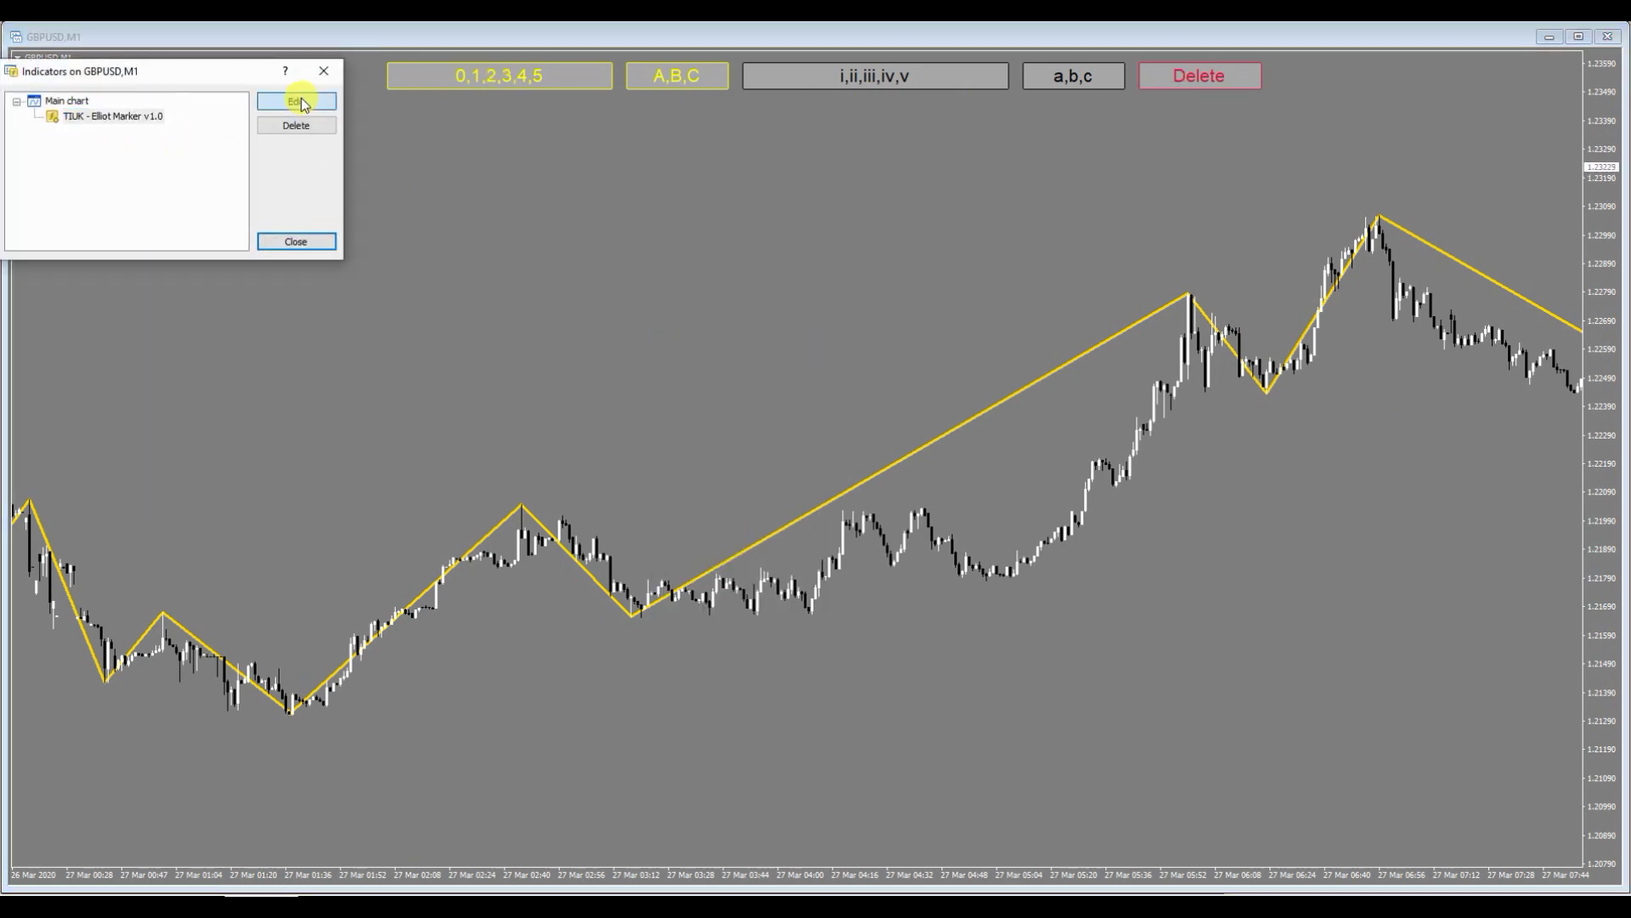
left_click(294, 102)
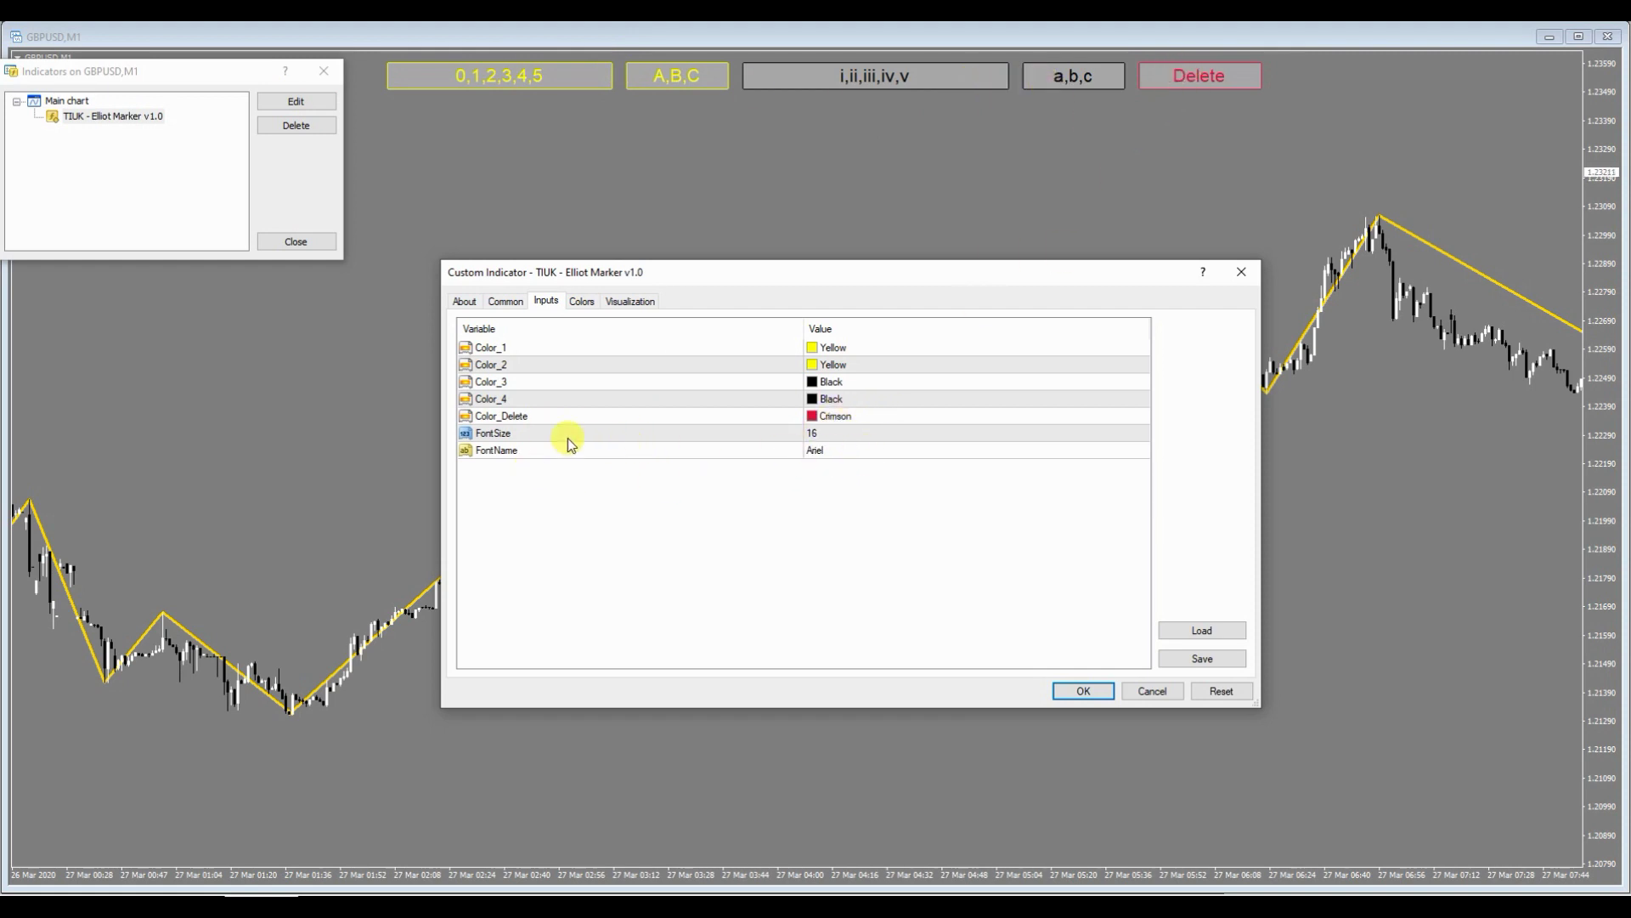
left_click(1080, 691)
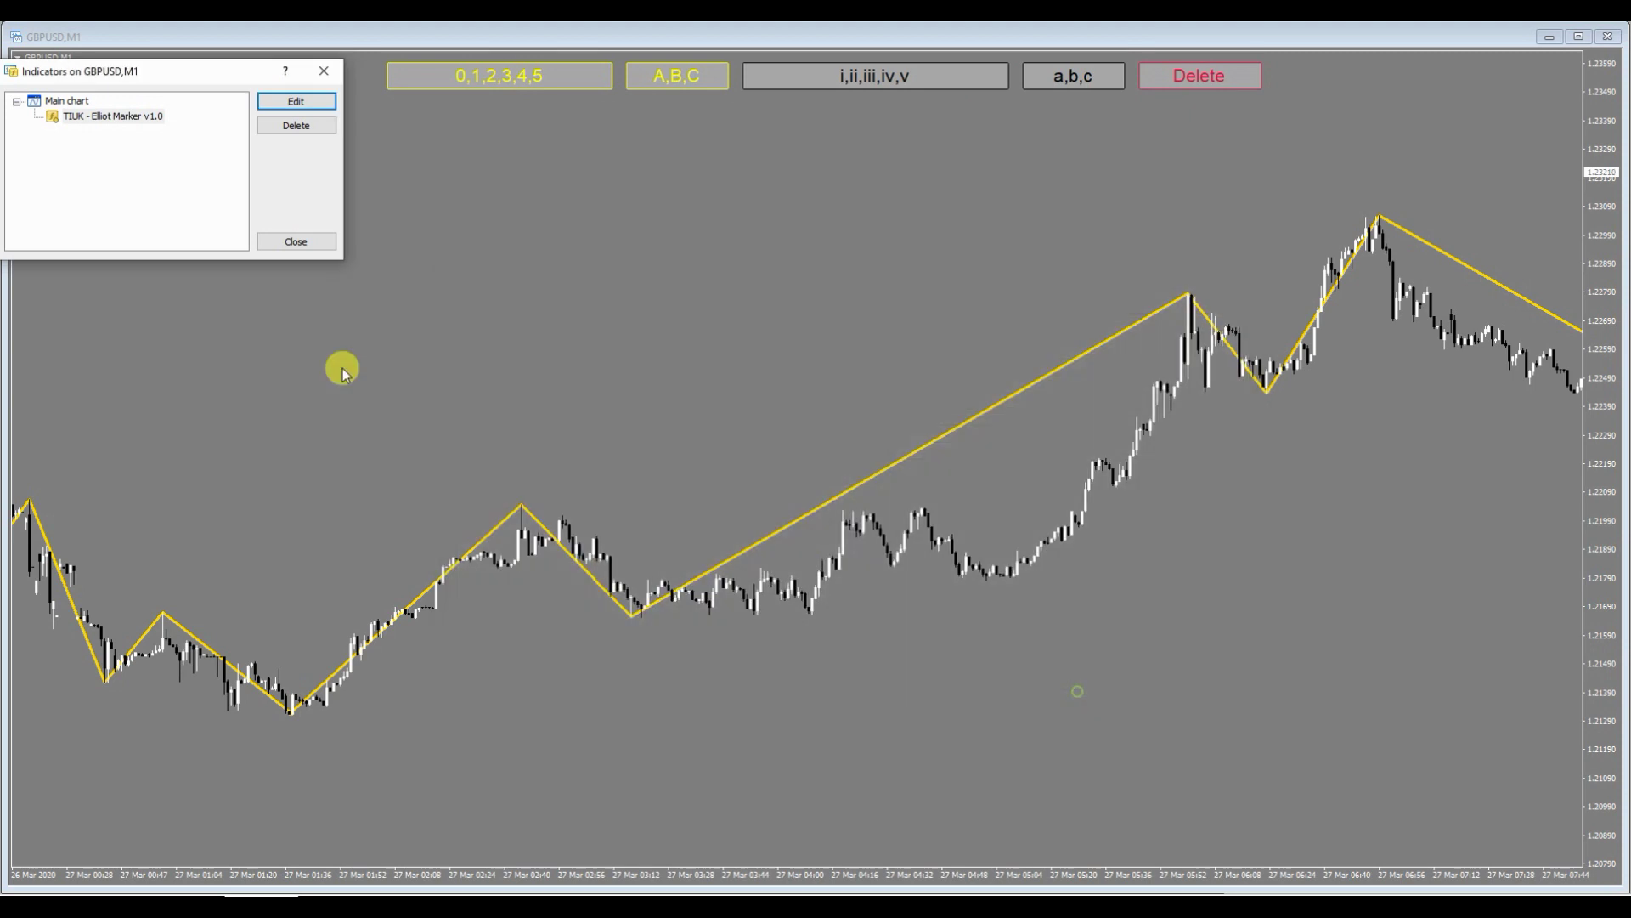
left_click(329, 245)
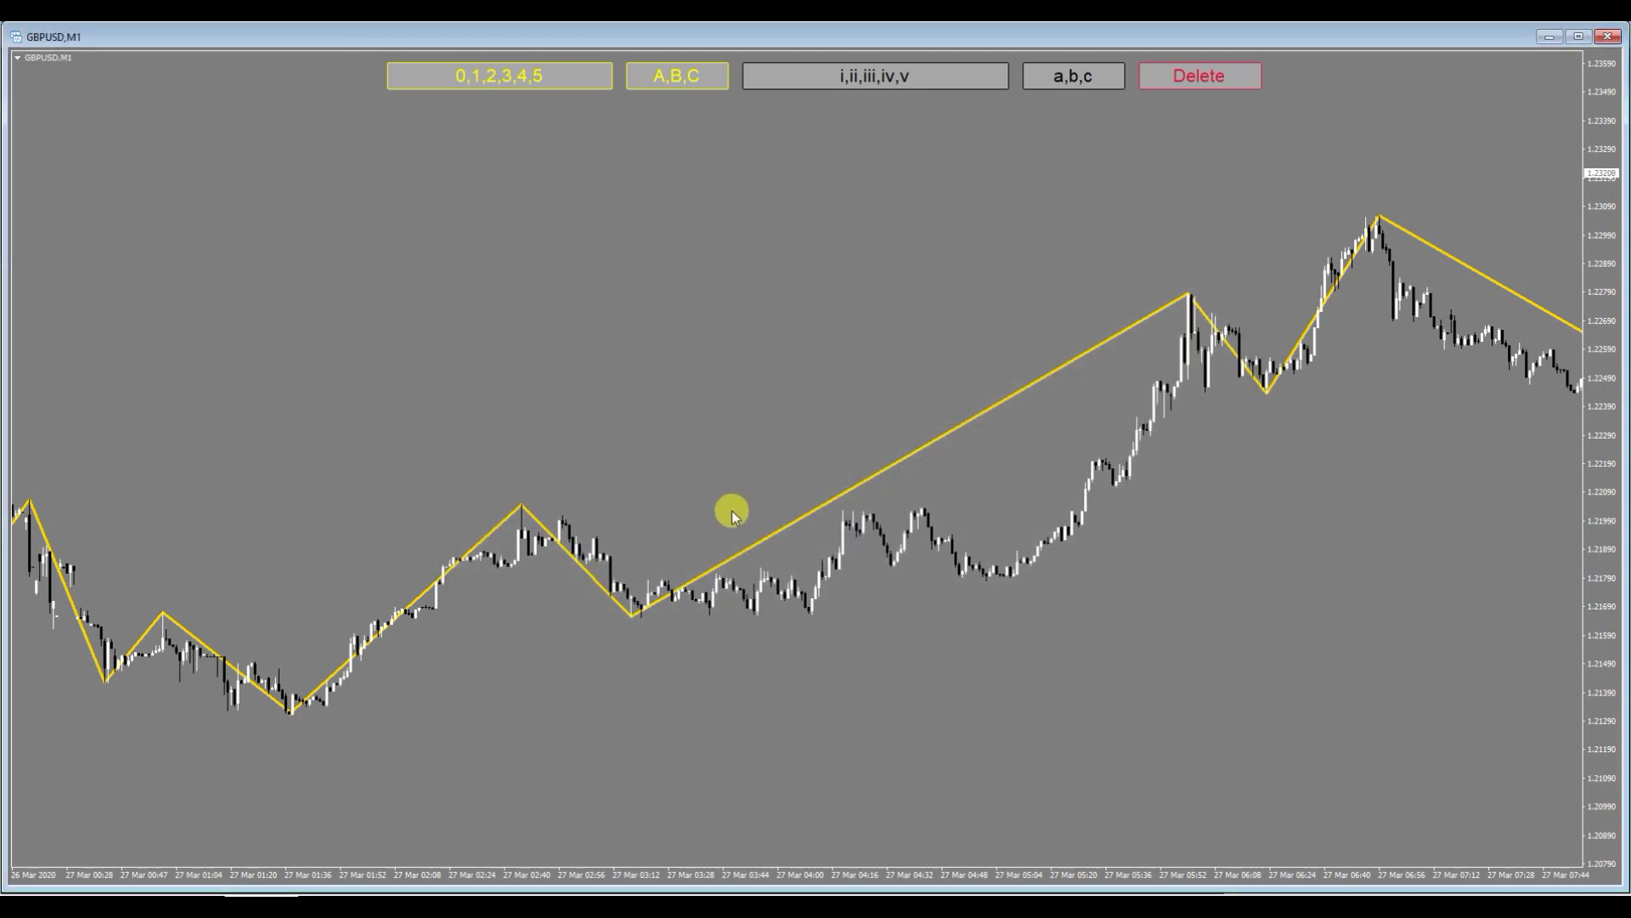
- Place wave numbers 0–5 at the low, first peak, trough, high, next trough and top peak
left_click(579, 77)
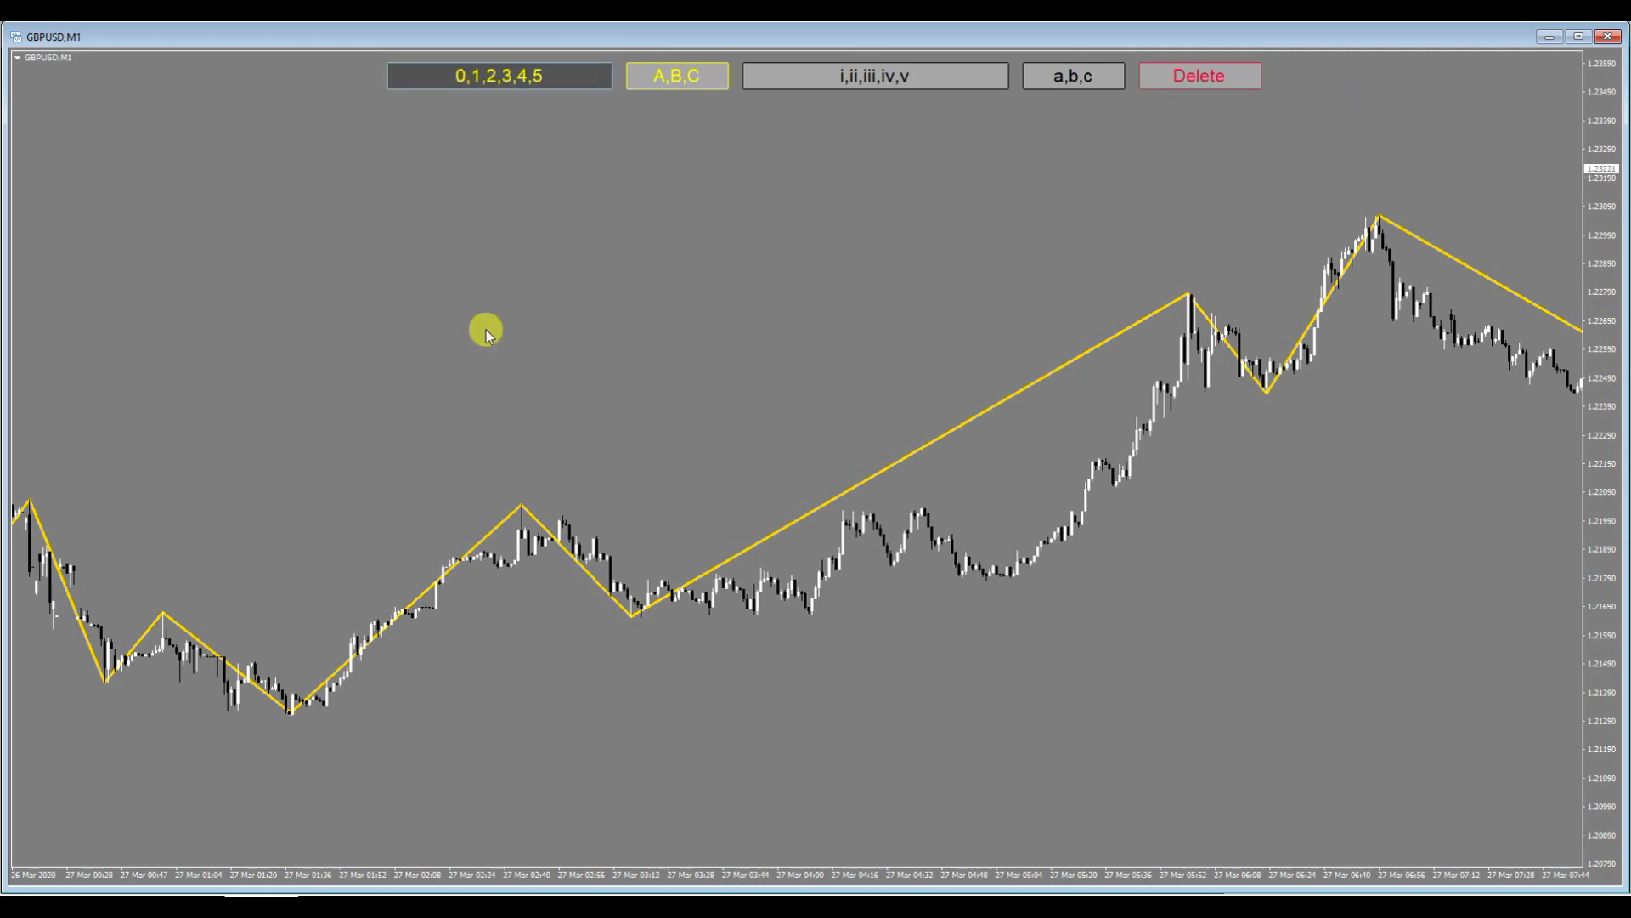
left_click(292, 751)
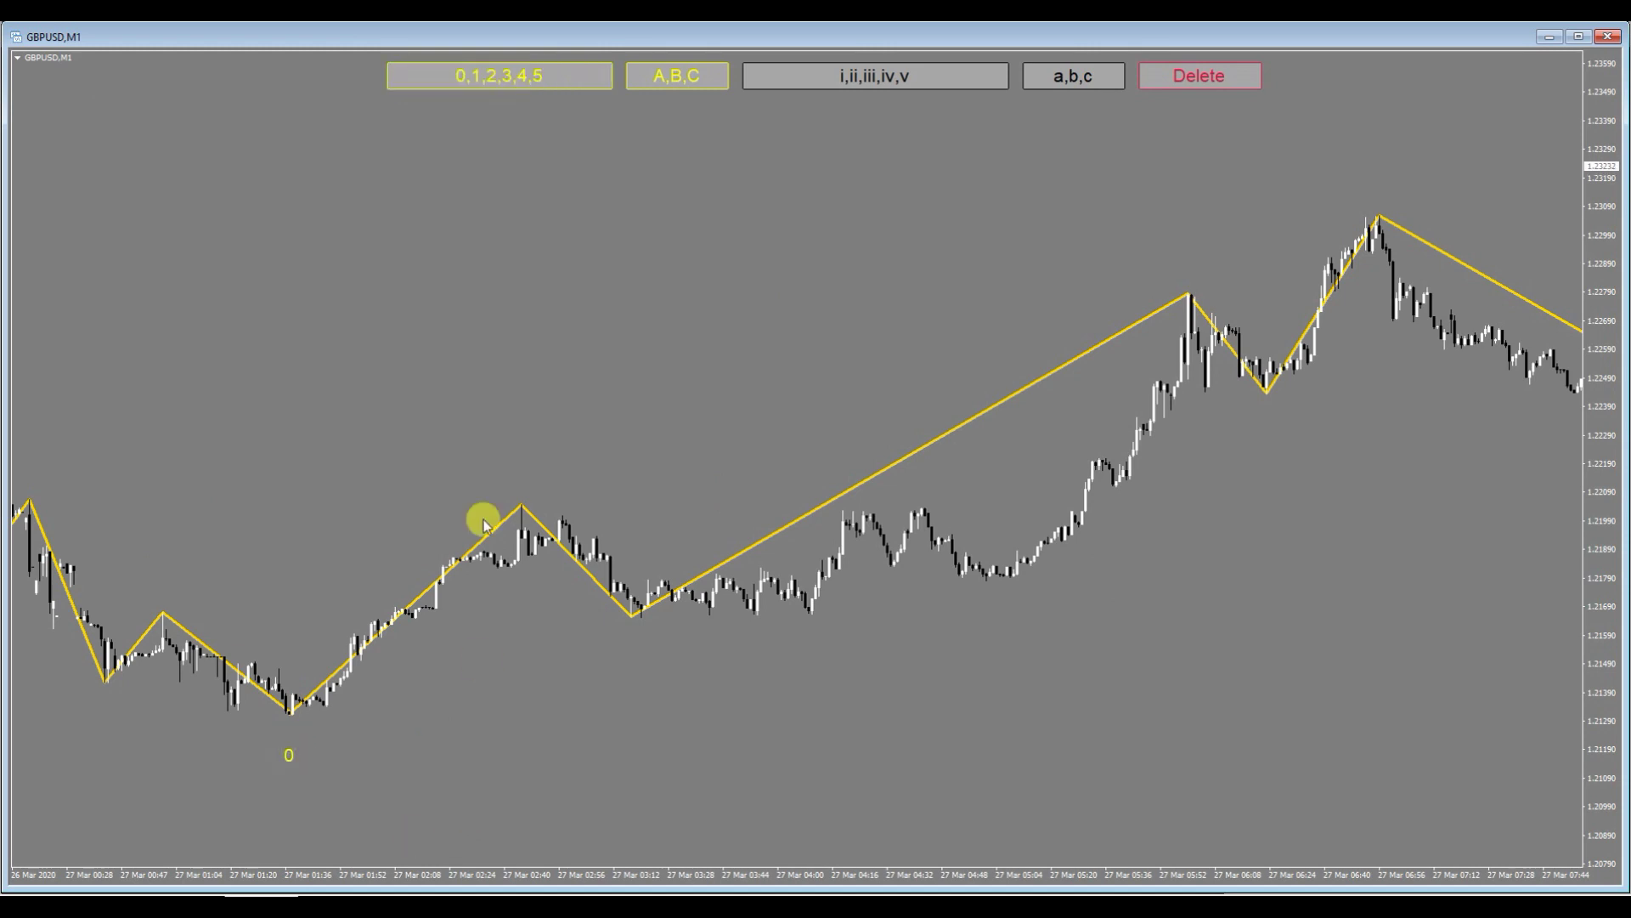
left_click(563, 77)
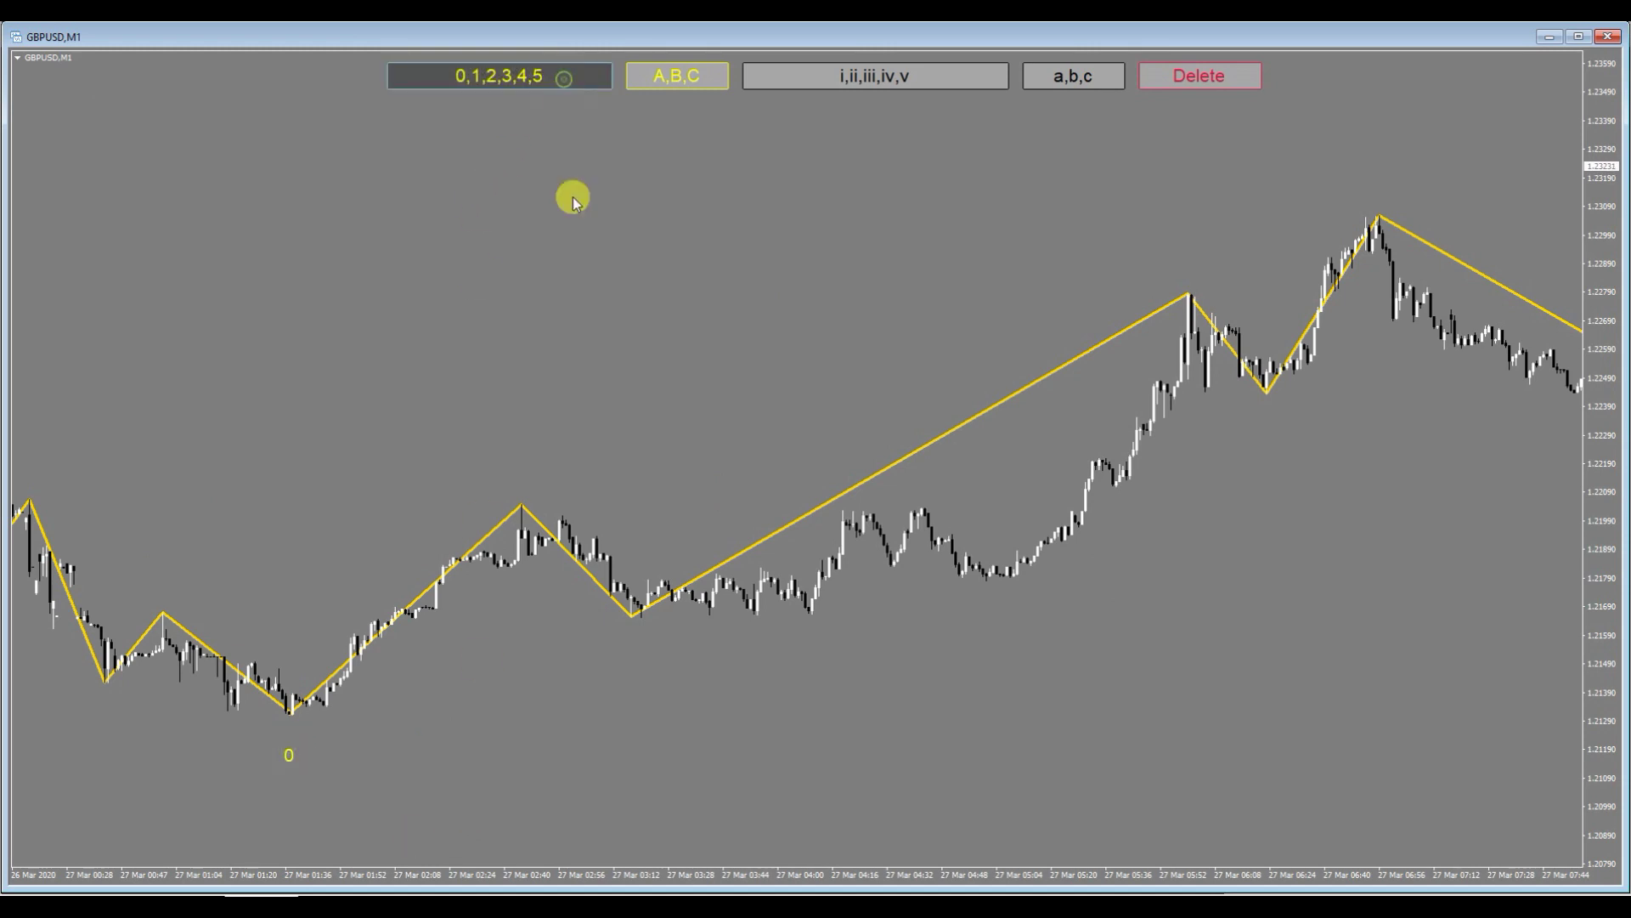
left_click(521, 457)
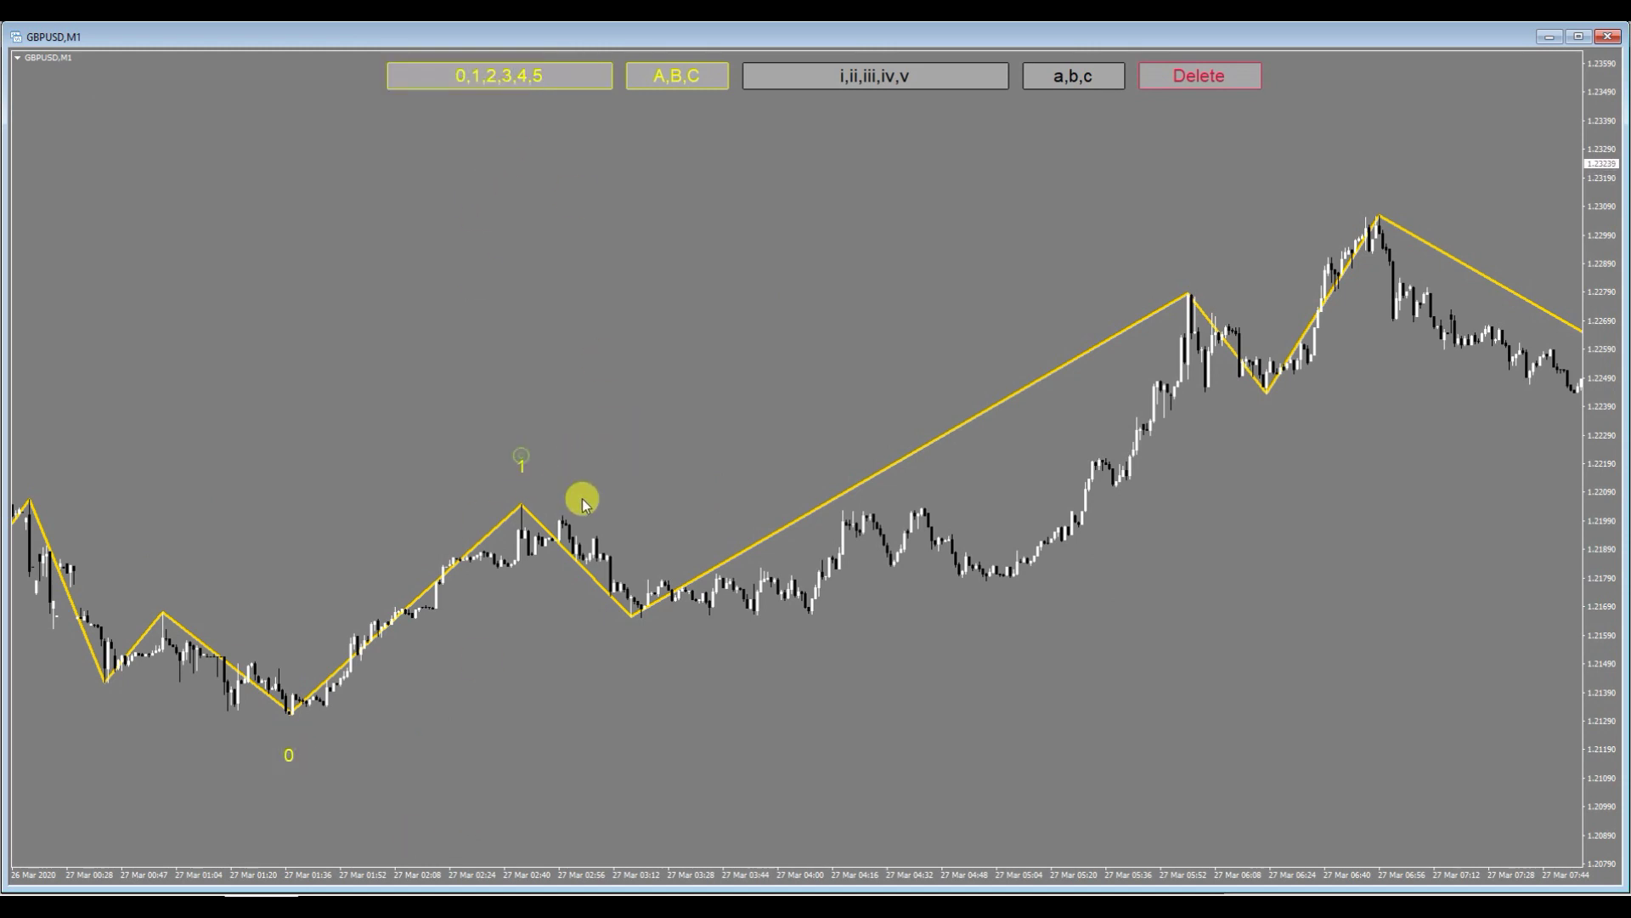
left_click(571, 77)
left_click(632, 668)
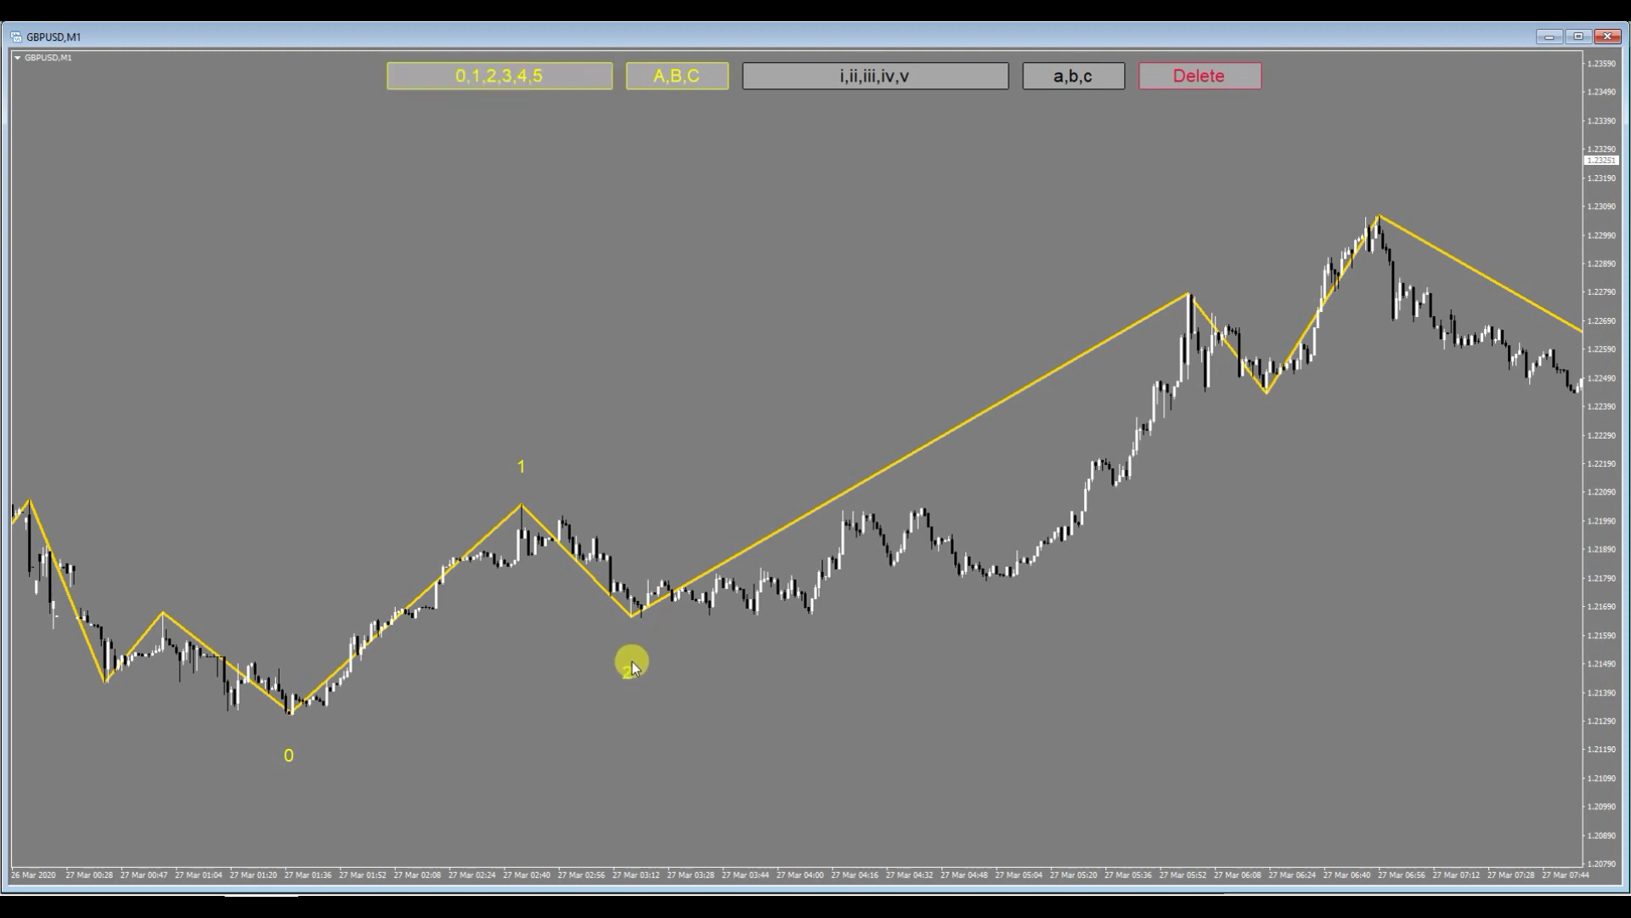
left_click(542, 79)
left_click(1168, 249)
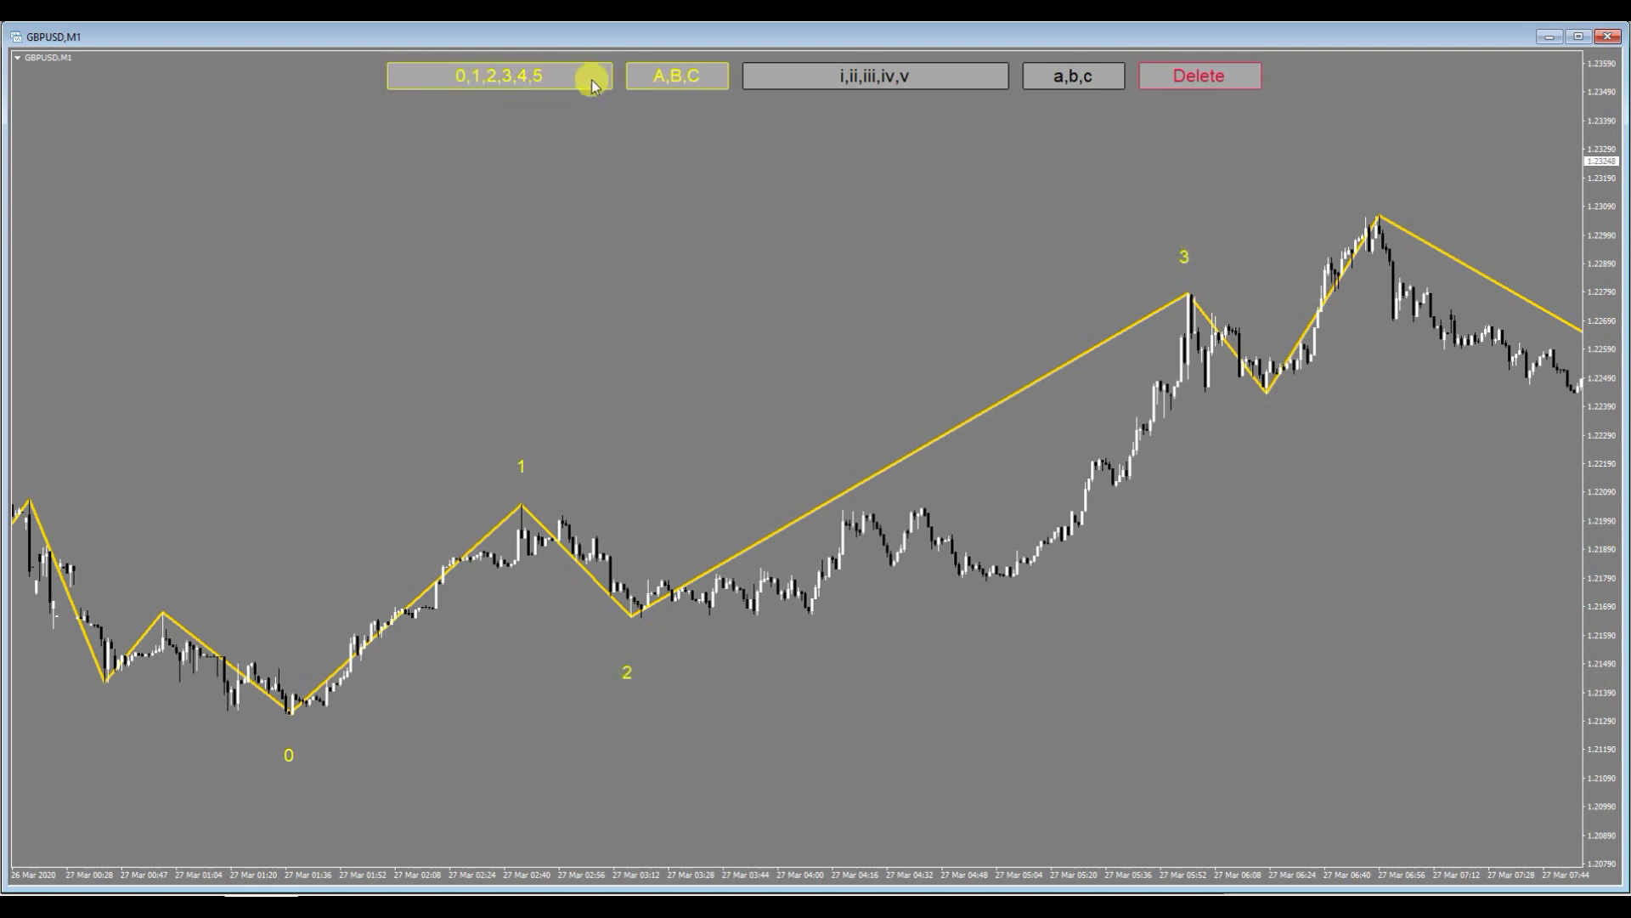
left_click(555, 74)
left_click(1262, 436)
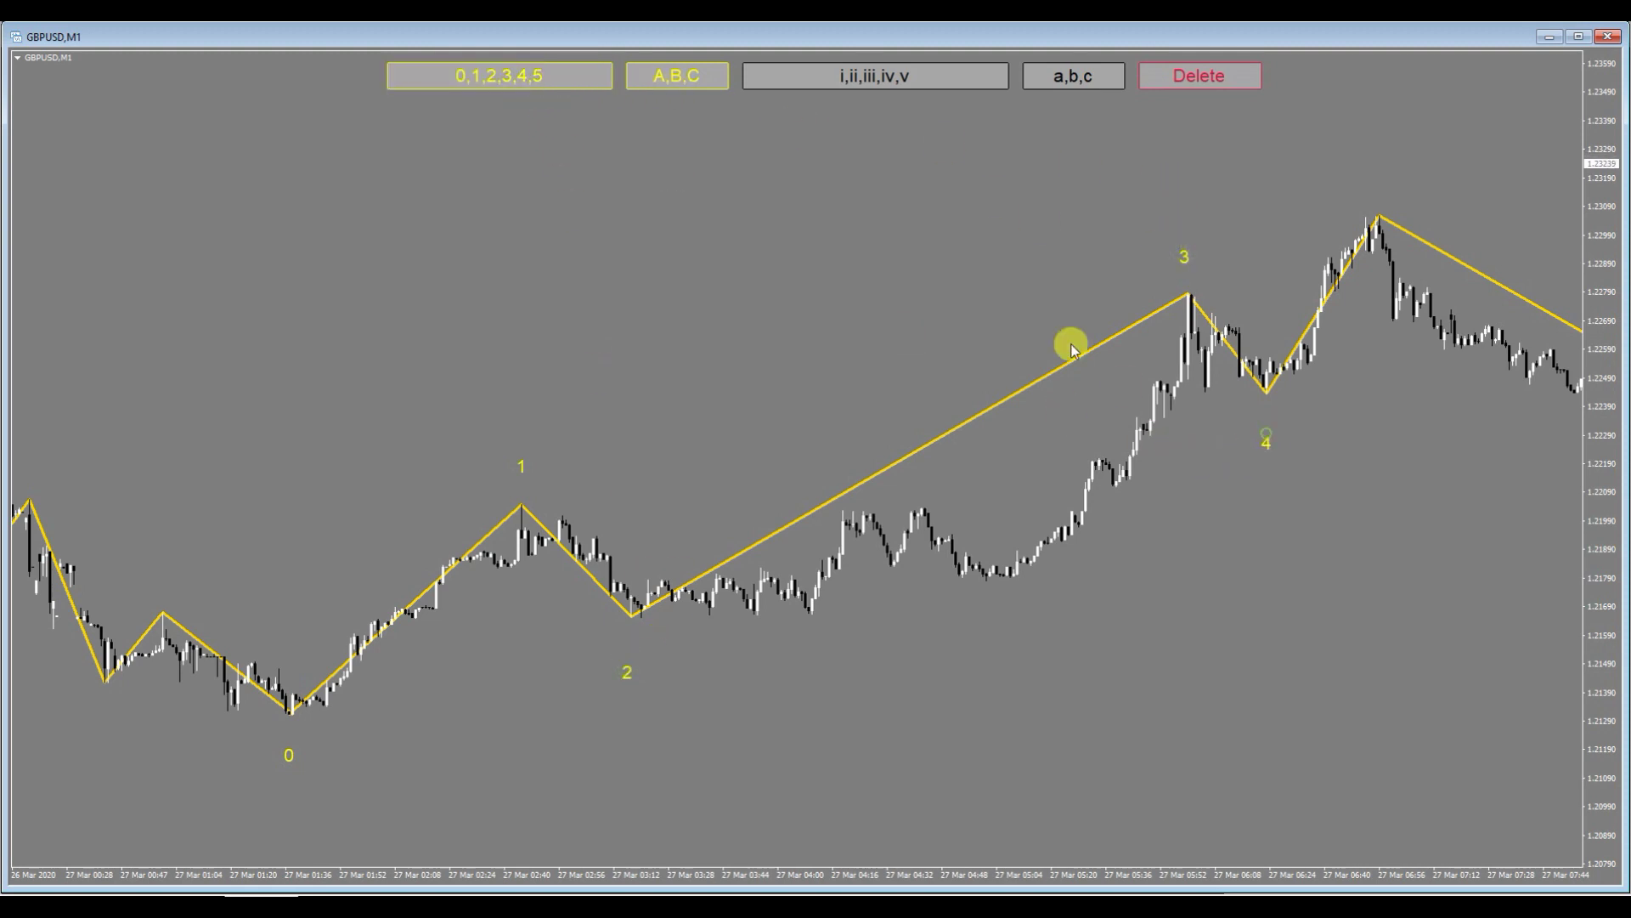
left_click(561, 76)
left_click(1378, 155)
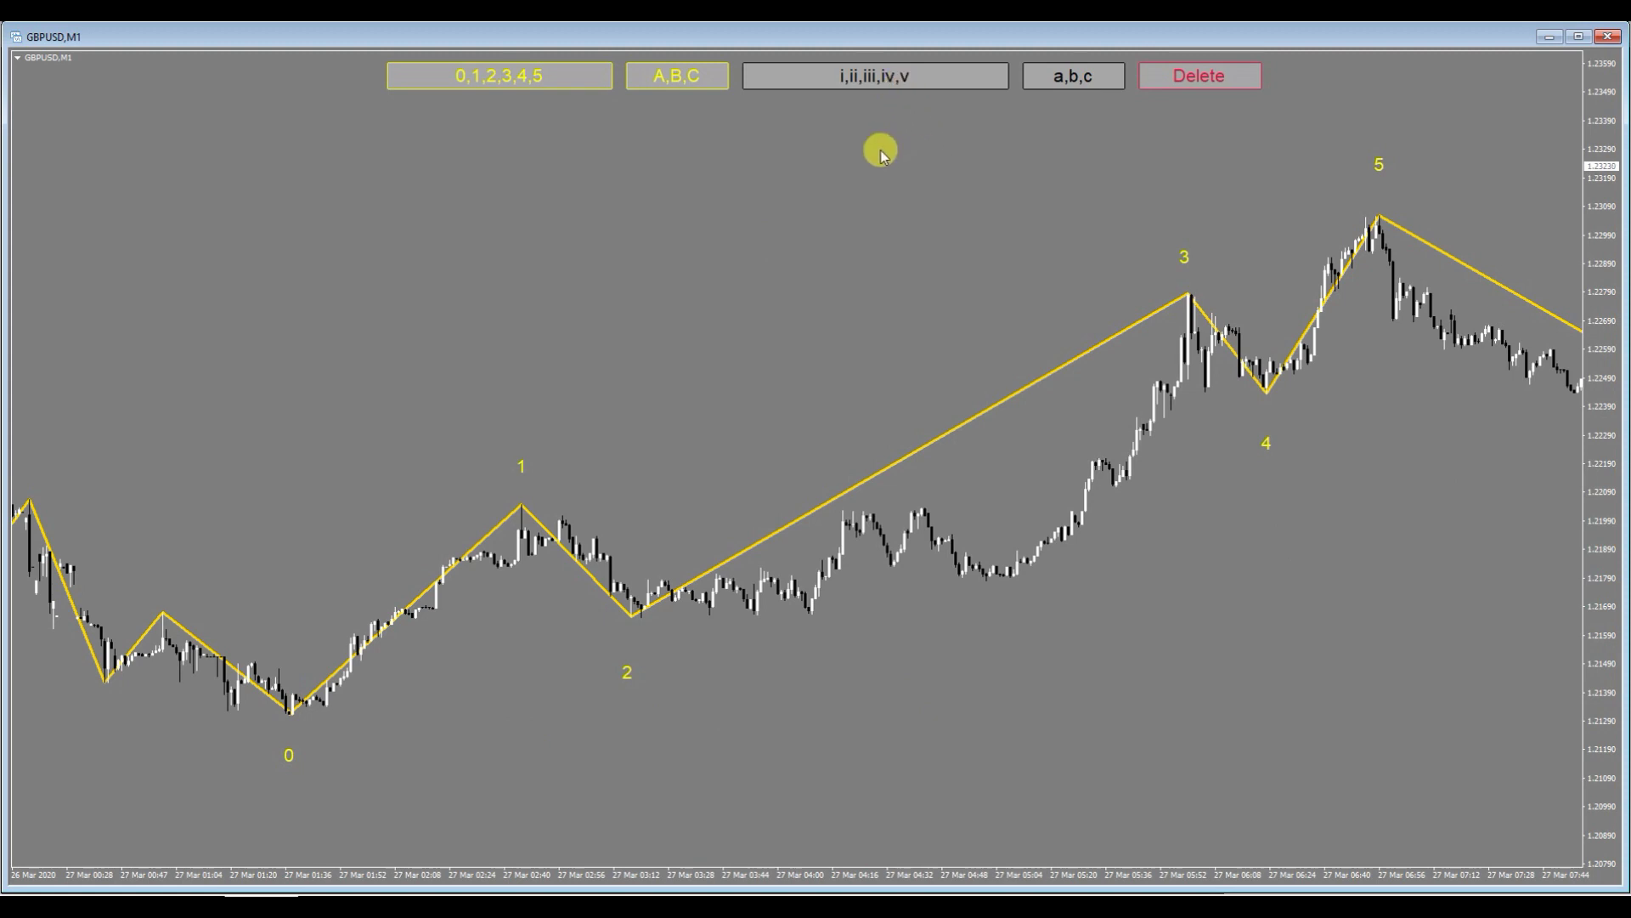
- Place roman labels i–v from after wave 2 up to the wave 3 peak
left_click(879, 77)
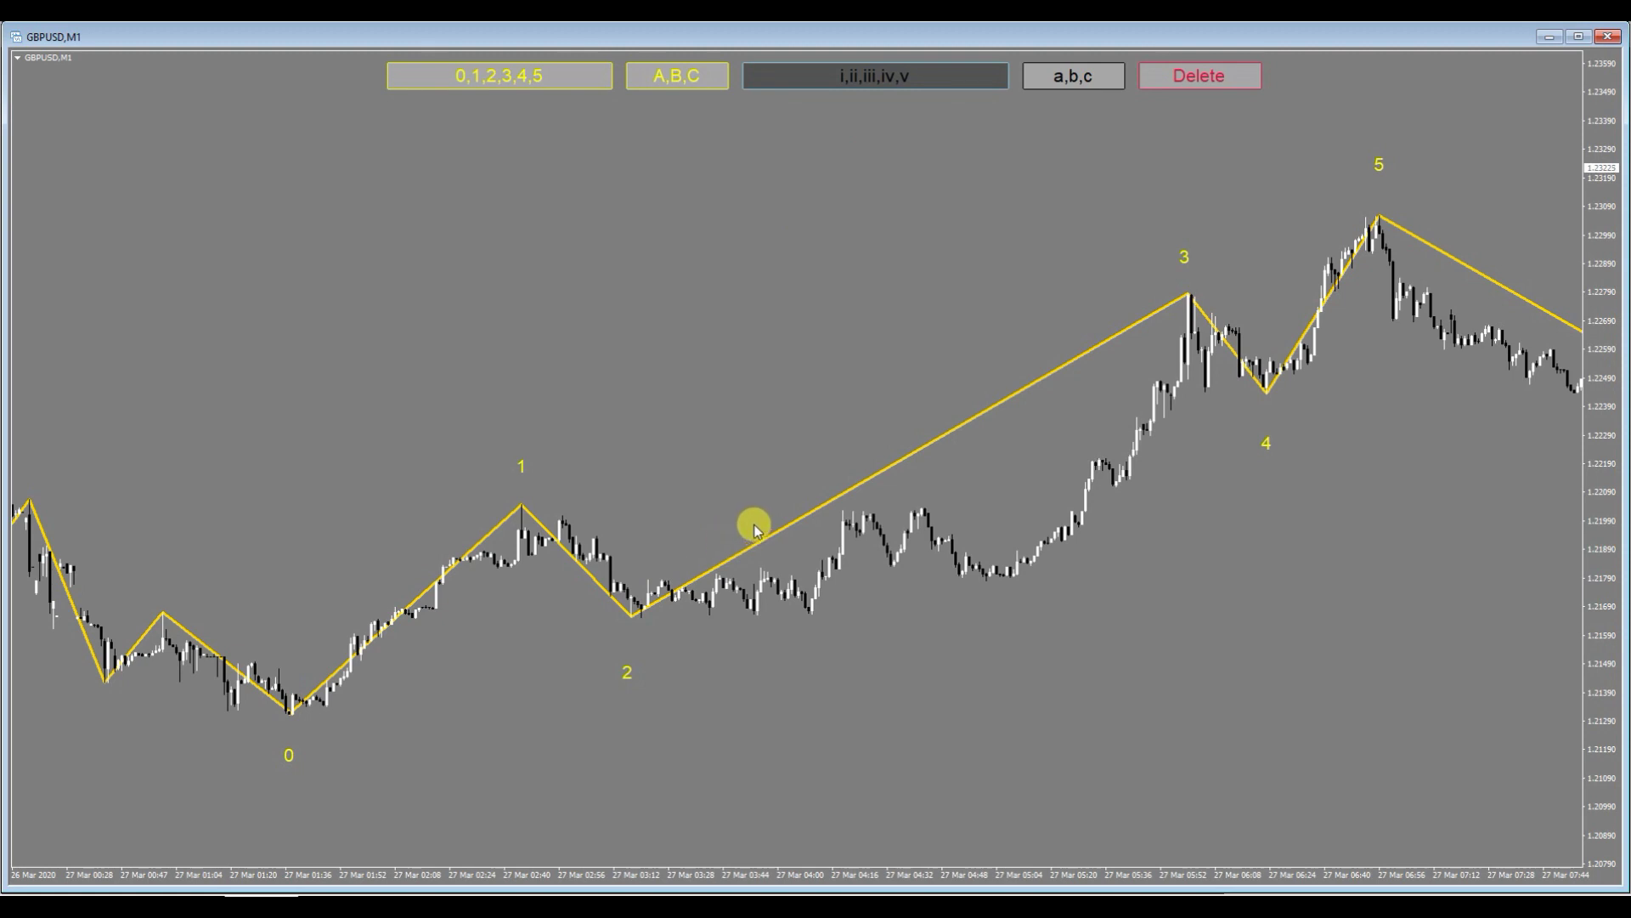
left_click(718, 544)
left_click(852, 78)
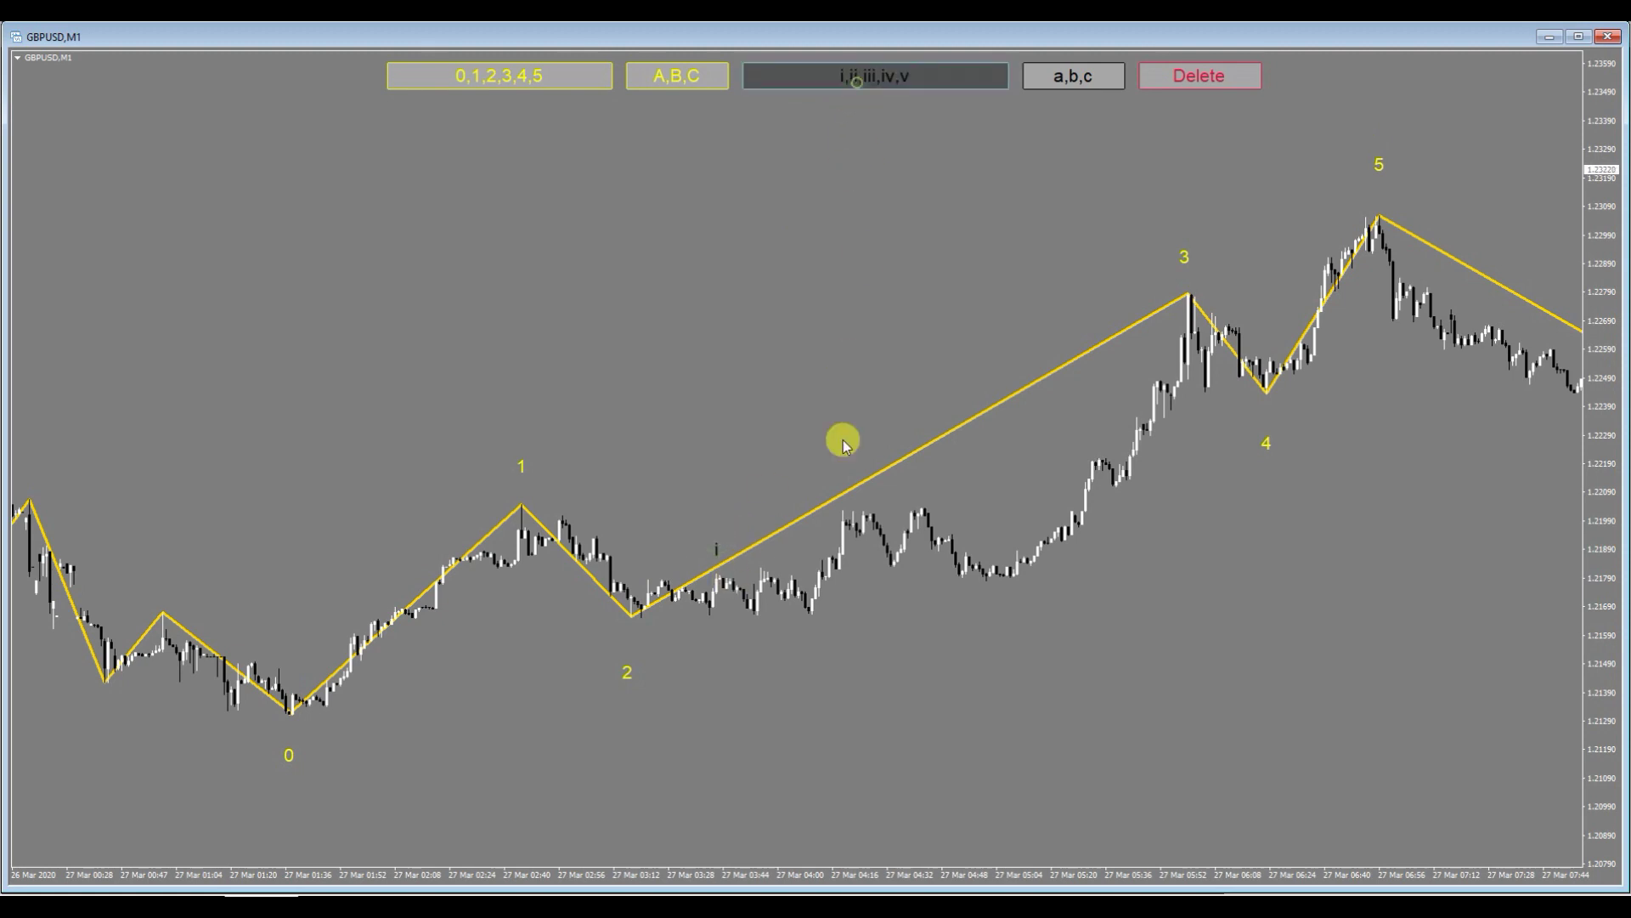
left_click(814, 634)
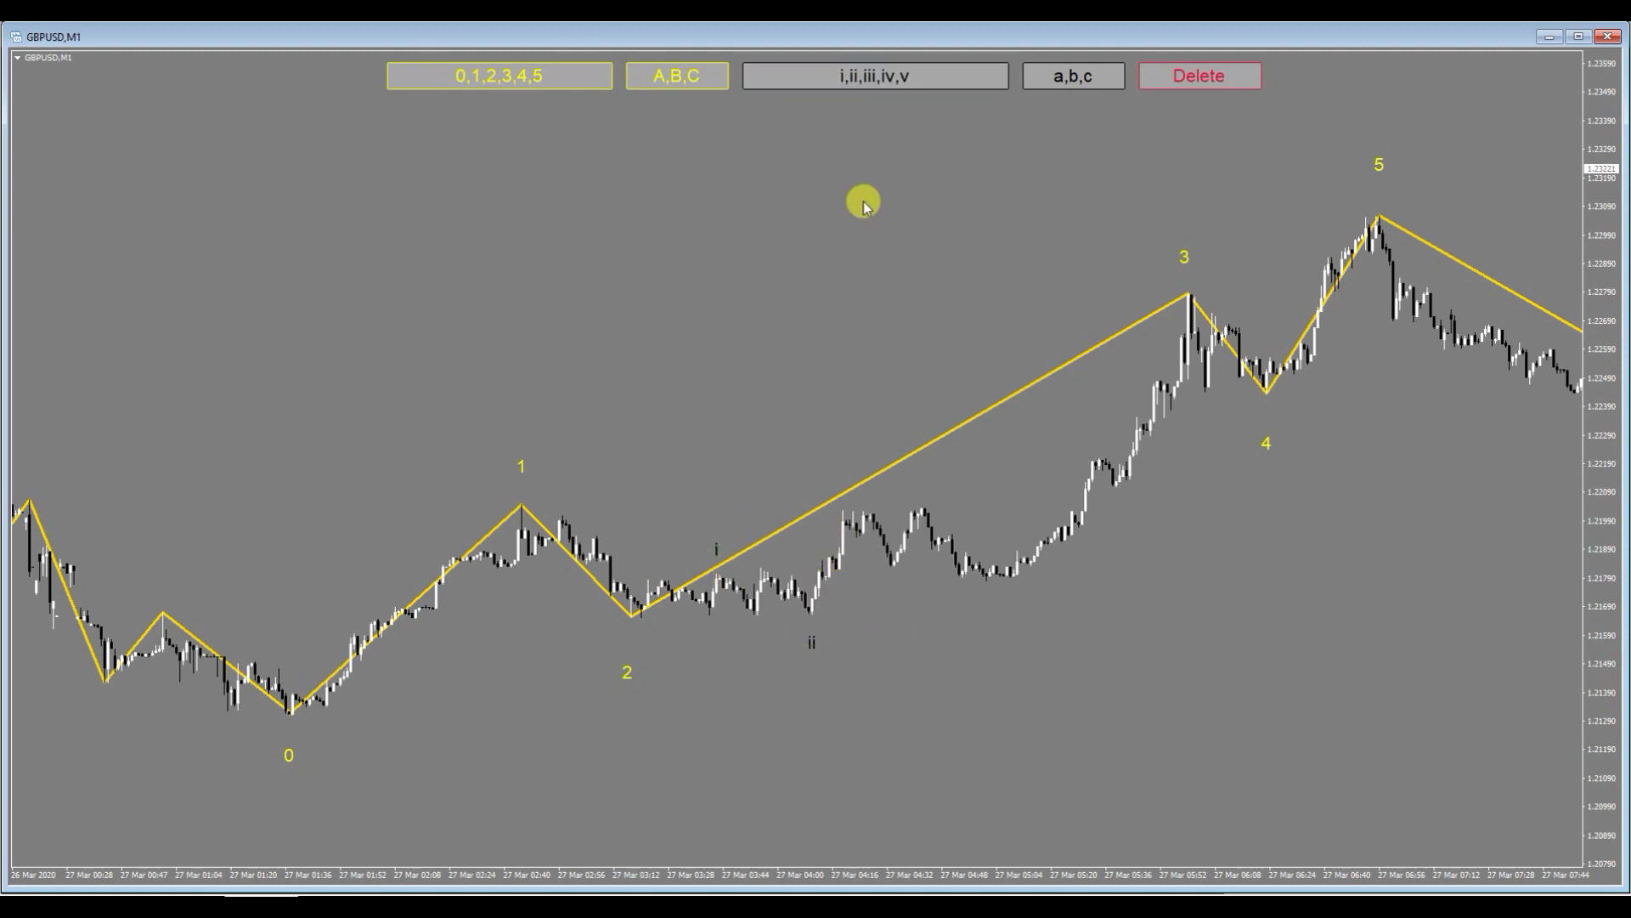
left_click(832, 78)
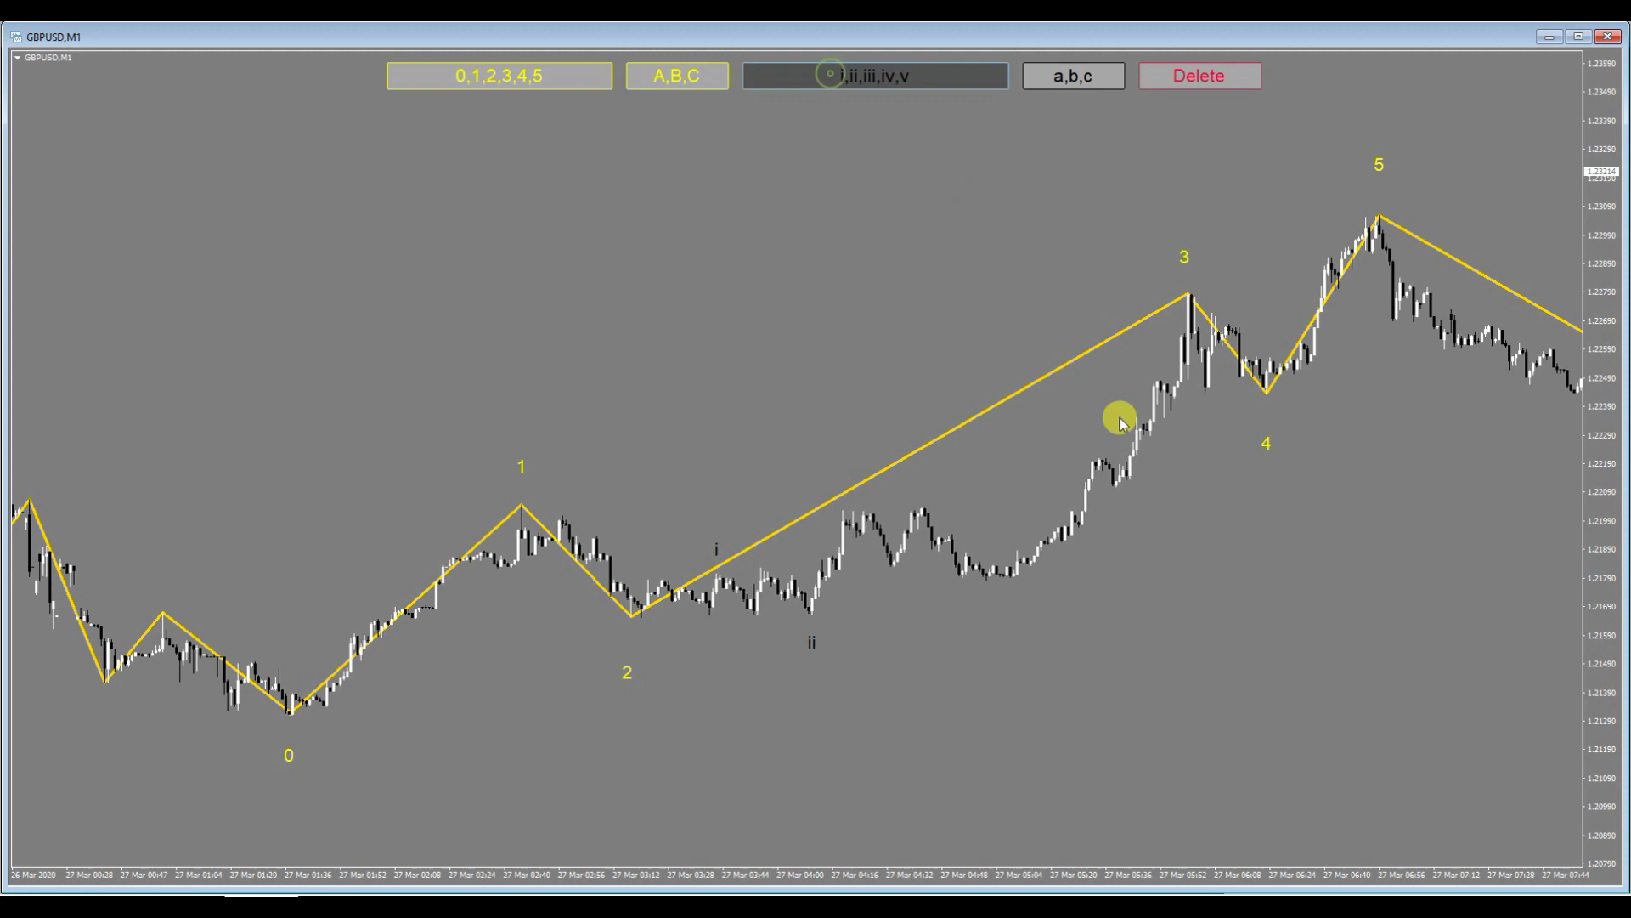
left_click(1147, 348)
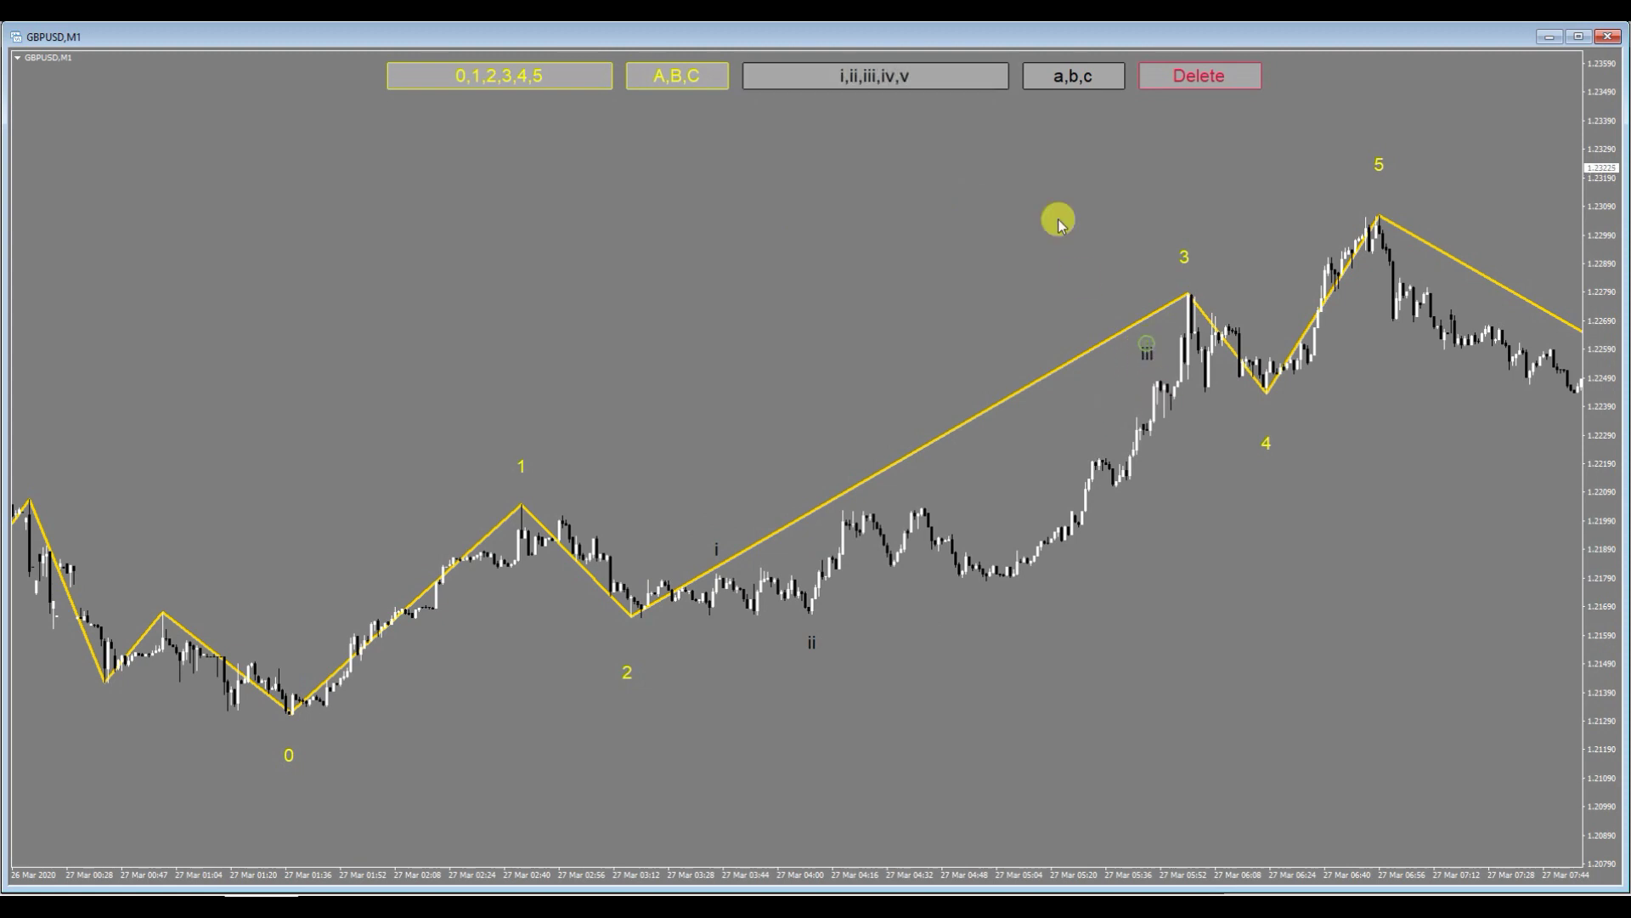
left_click(930, 76)
left_click(1172, 443)
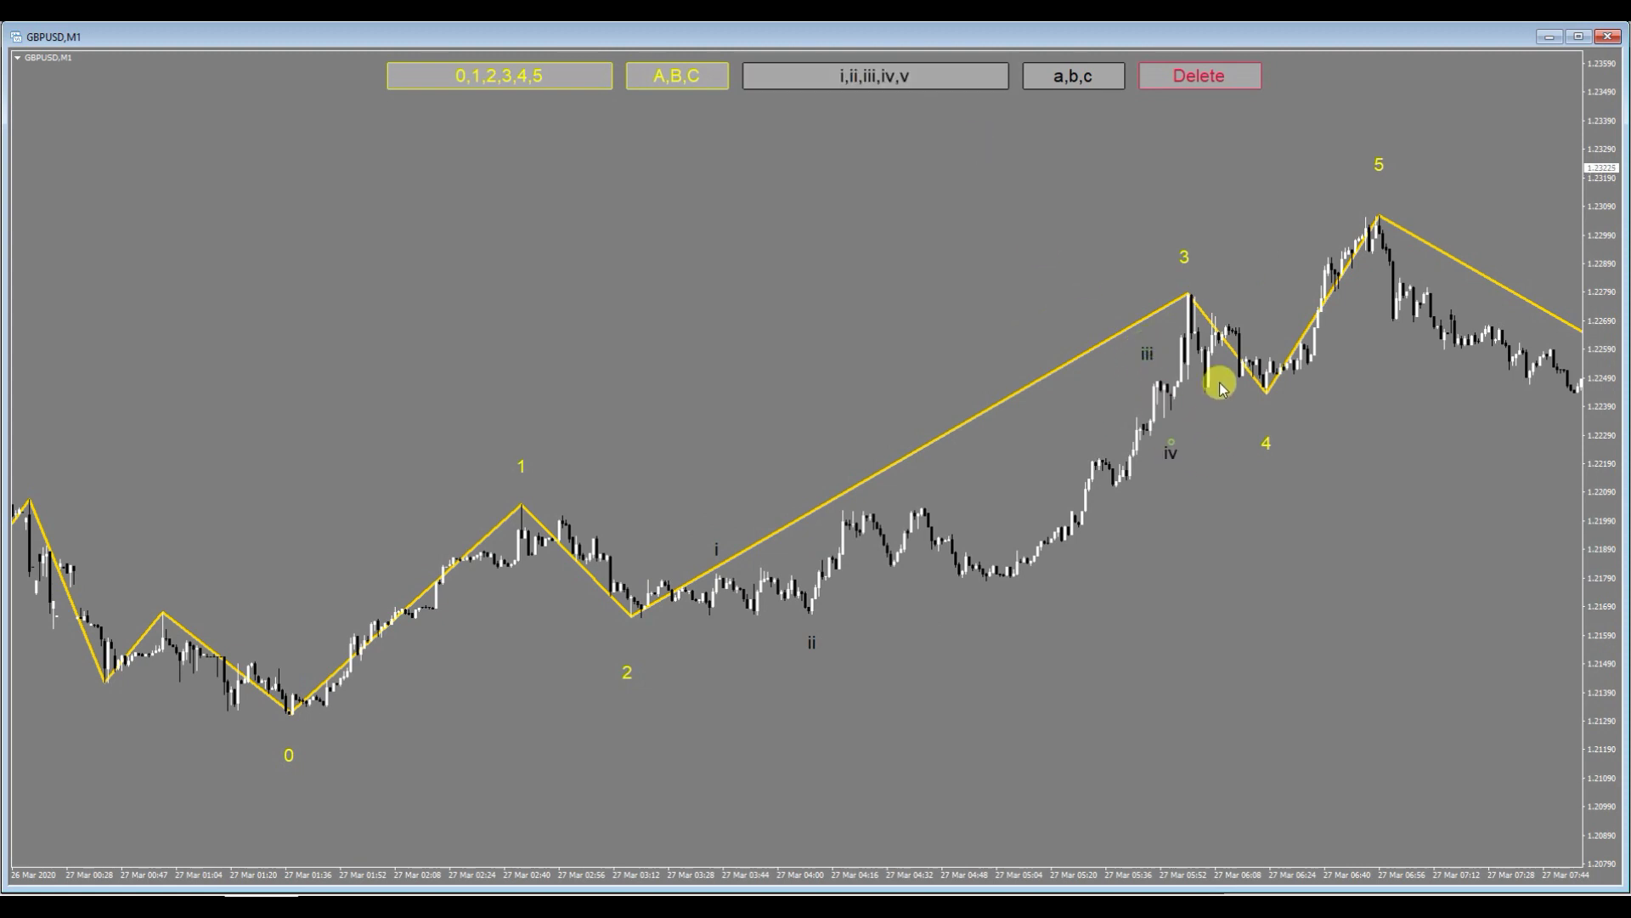
left_click(961, 76)
left_click(1187, 269)
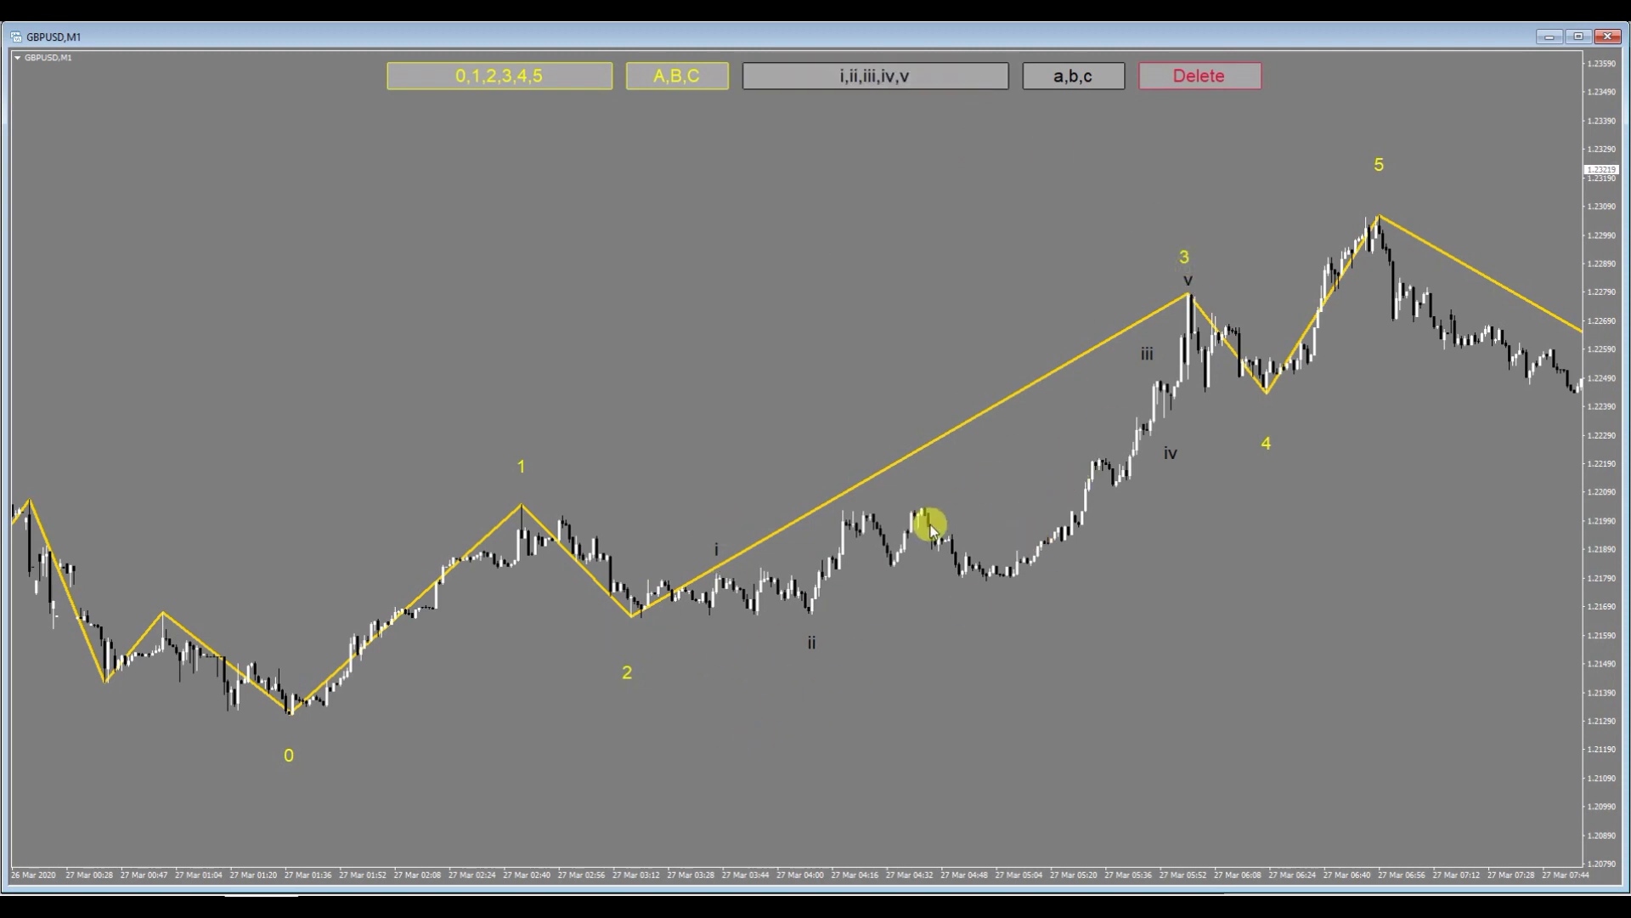
- Mark a, b and c in the drop from wave 3 down to the wave 4 low
left_click(1069, 78)
left_click(1207, 400)
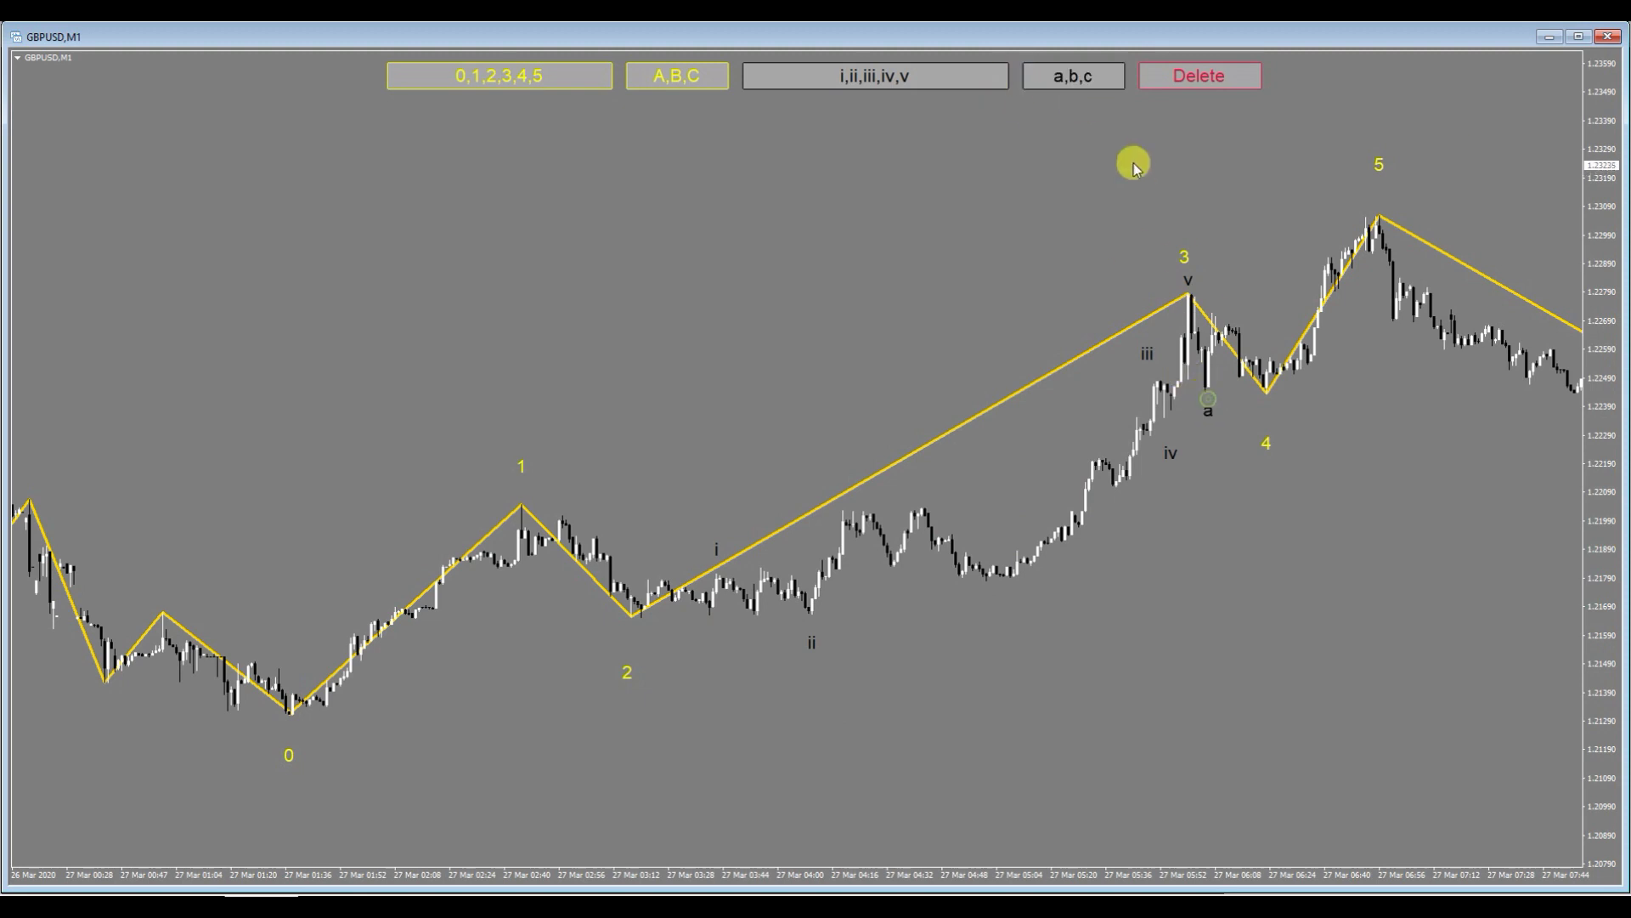
left_click(1099, 78)
left_click(1217, 294)
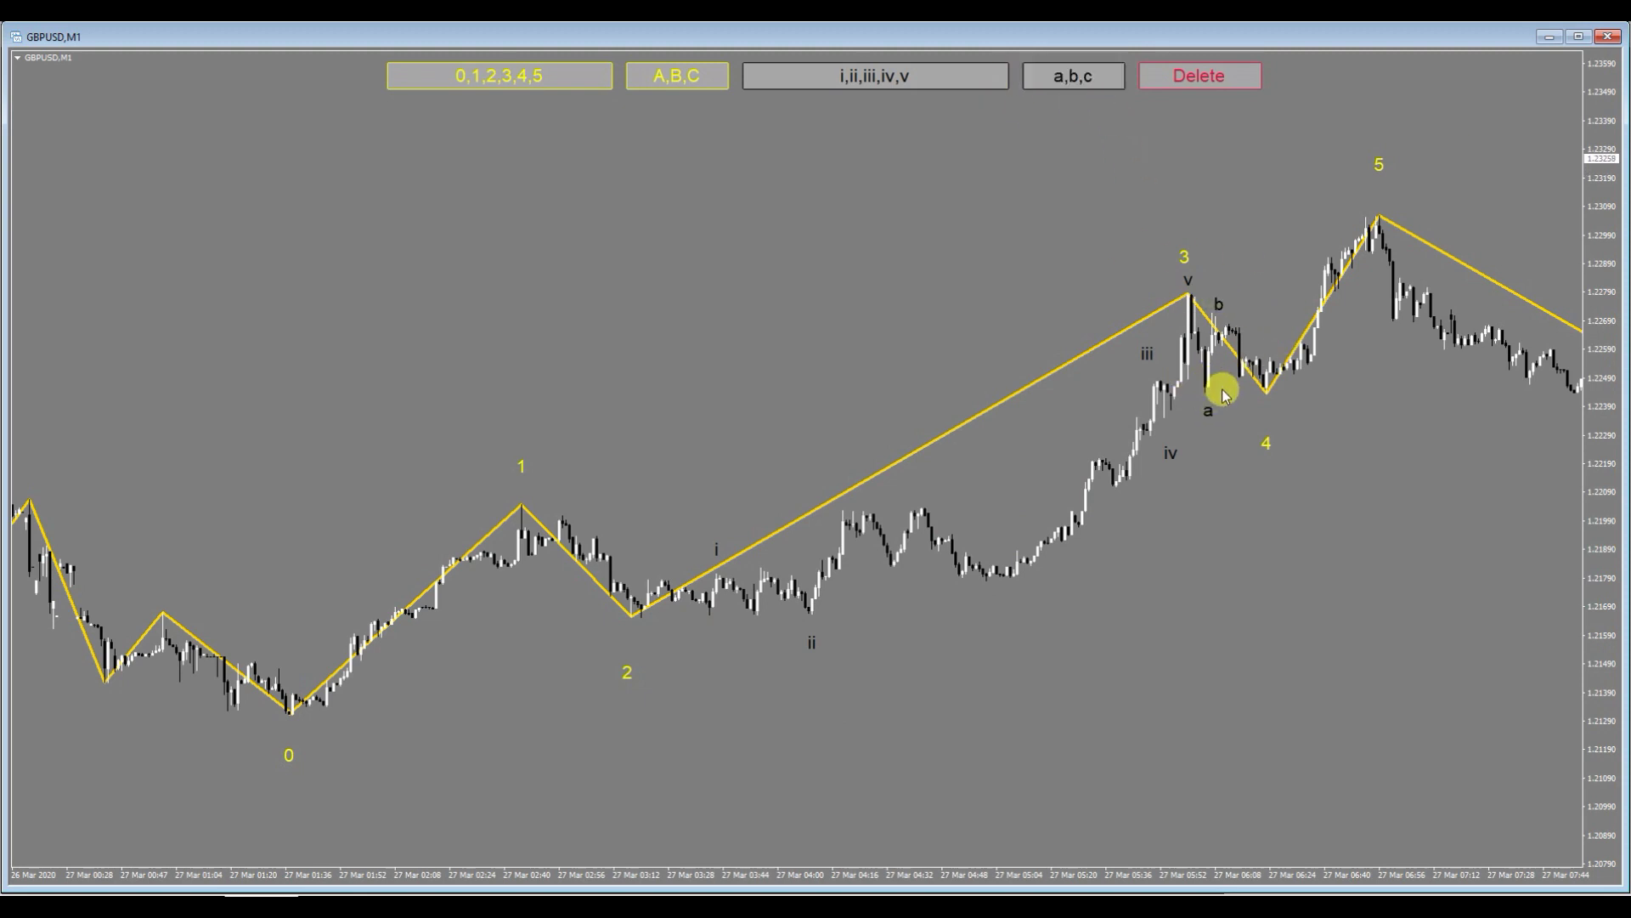
left_click(1098, 80)
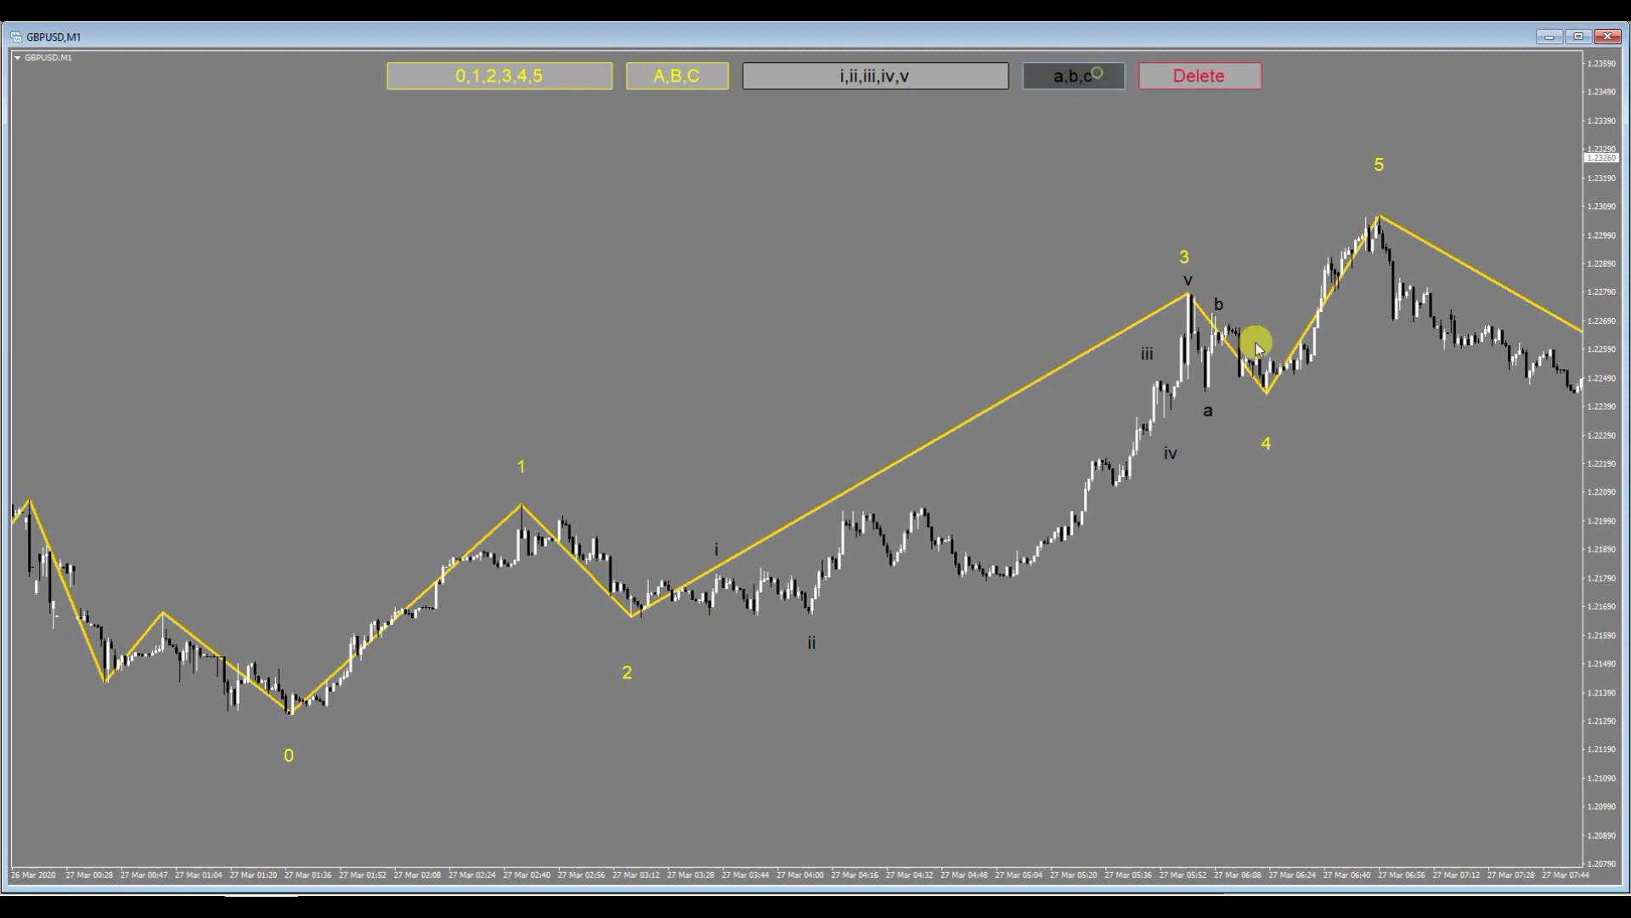
left_click(1266, 412)
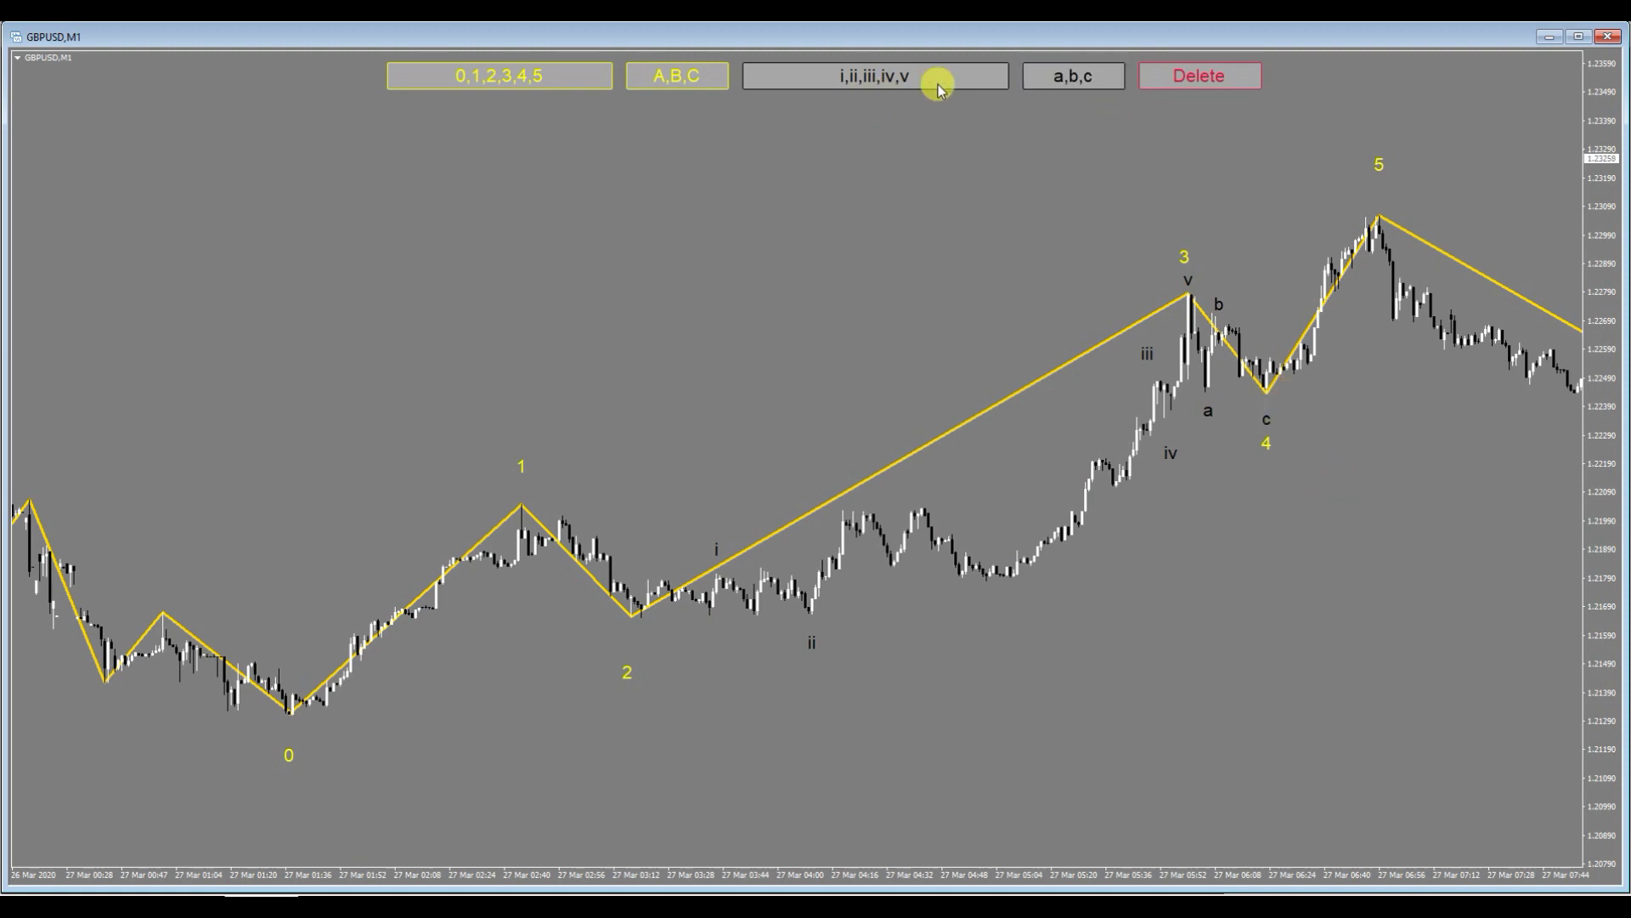
- Mark a, b and c in the drop from wave 1 down to the wave 2 bottom
left_click(1067, 78)
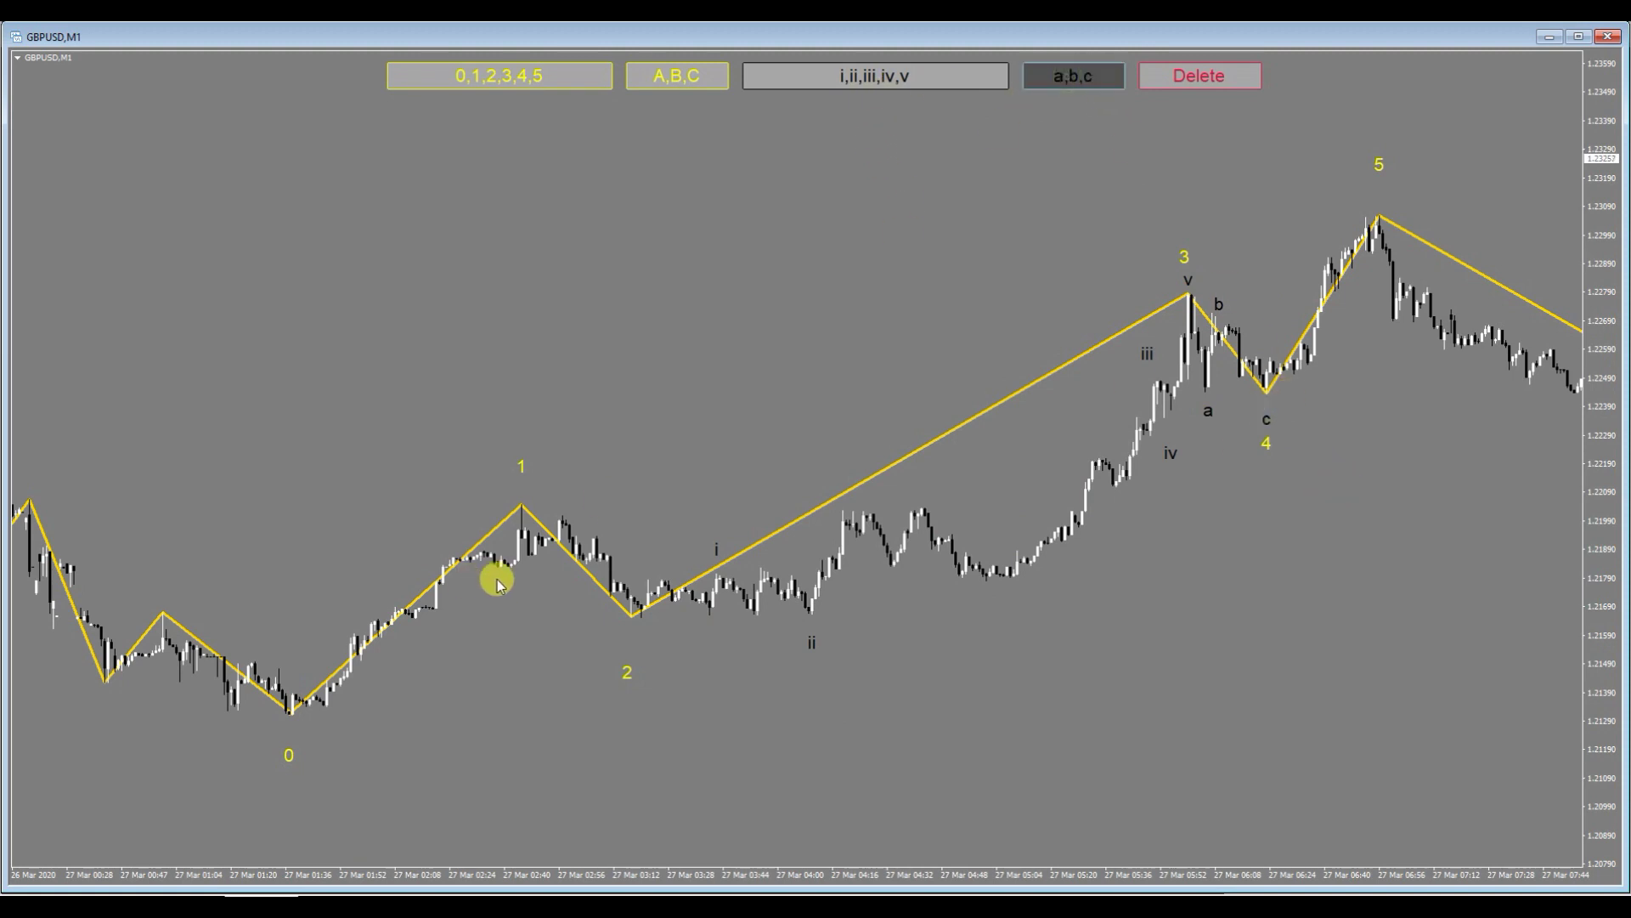
left_click(567, 583)
left_click(1074, 80)
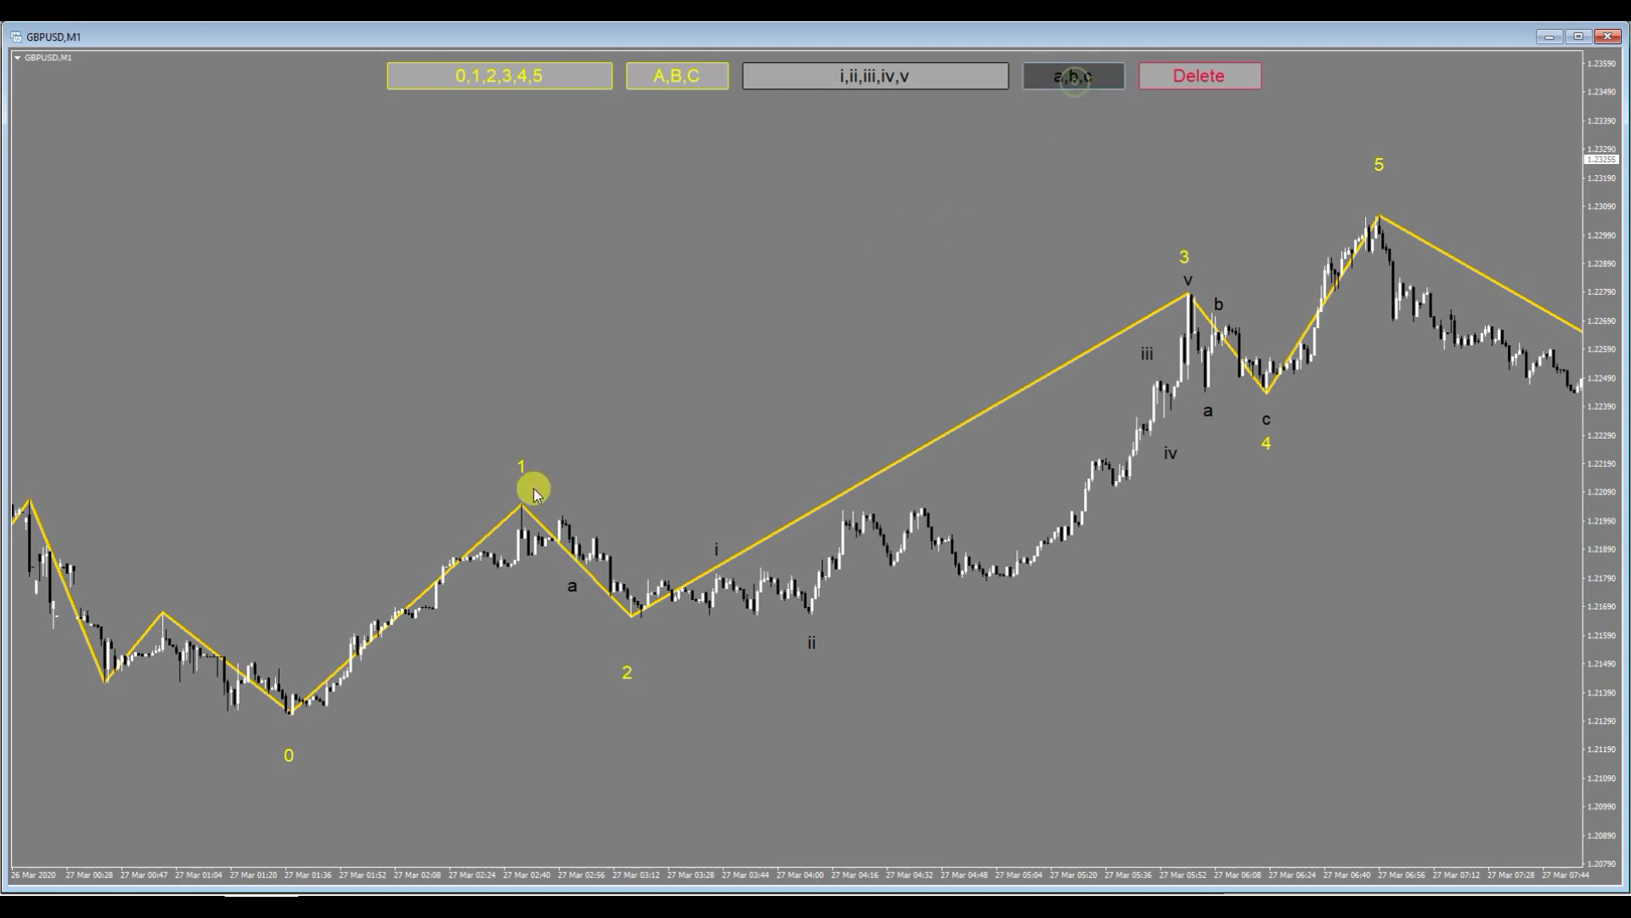
left_click(595, 518)
left_click(1051, 76)
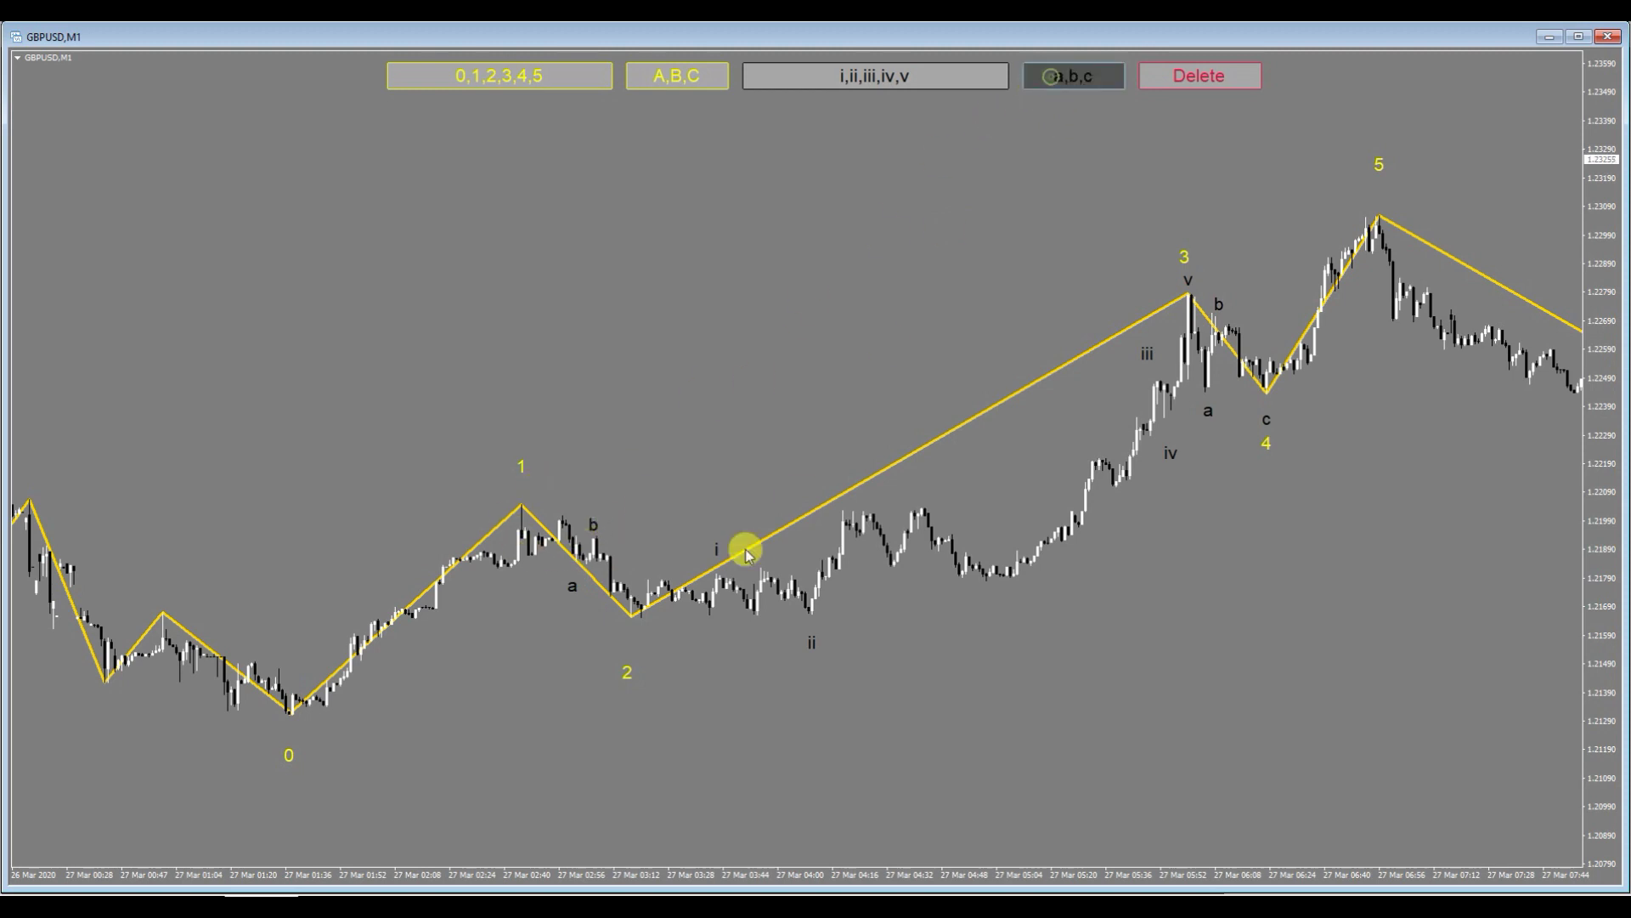
left_click(627, 640)
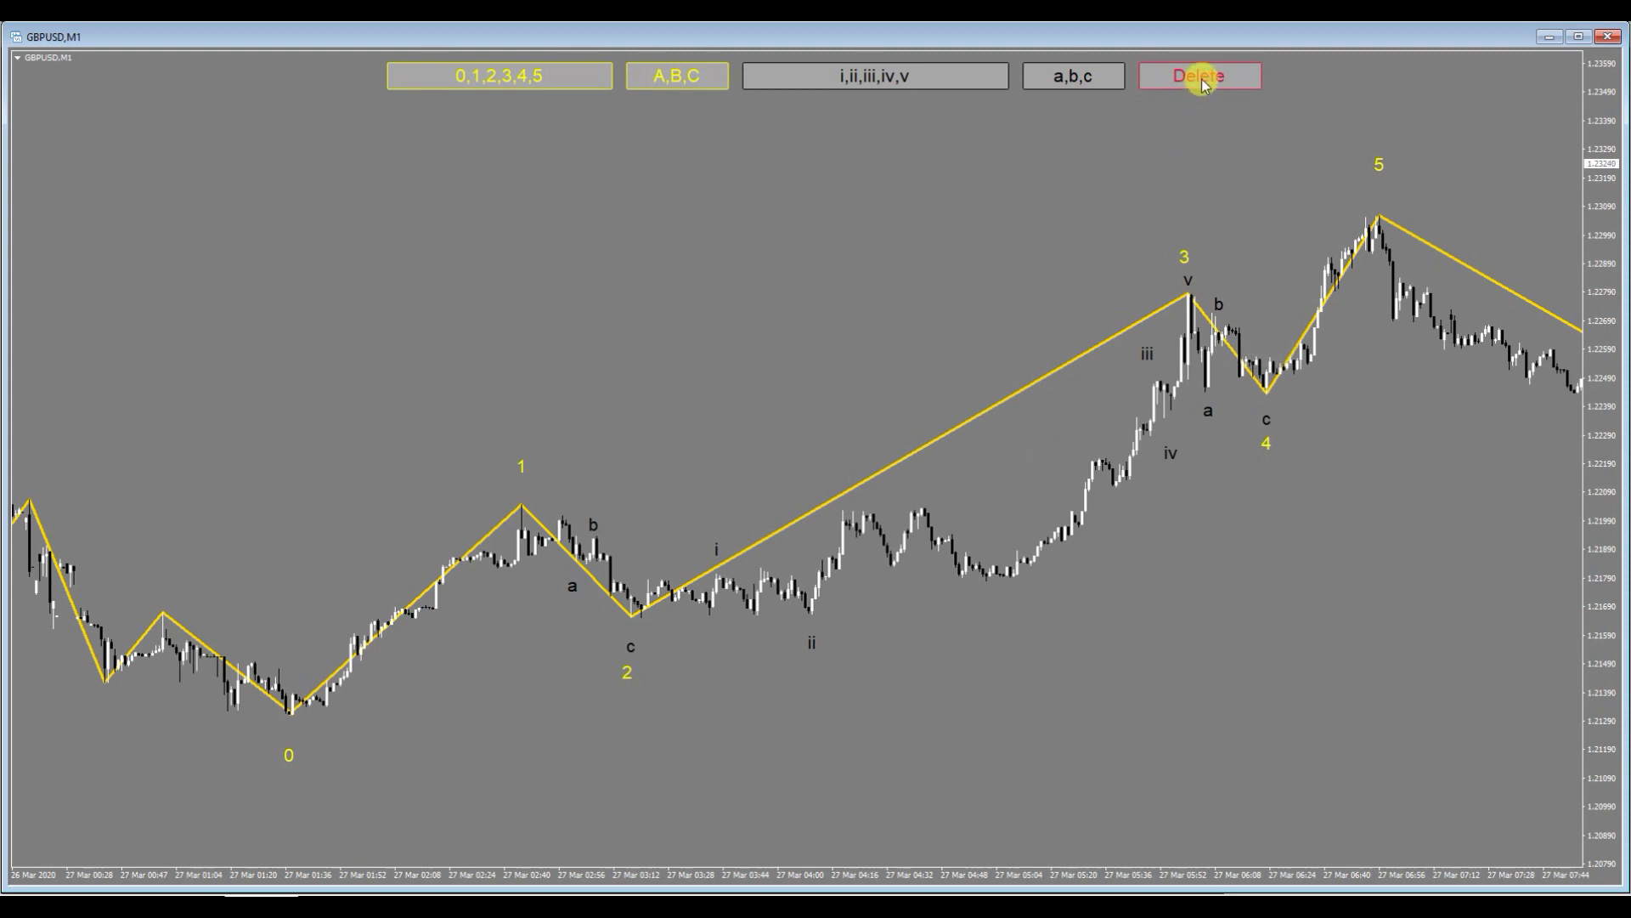
- Delete the a-b-c, i–v and 0–5 label sets with the Delete button
left_click(1239, 71)
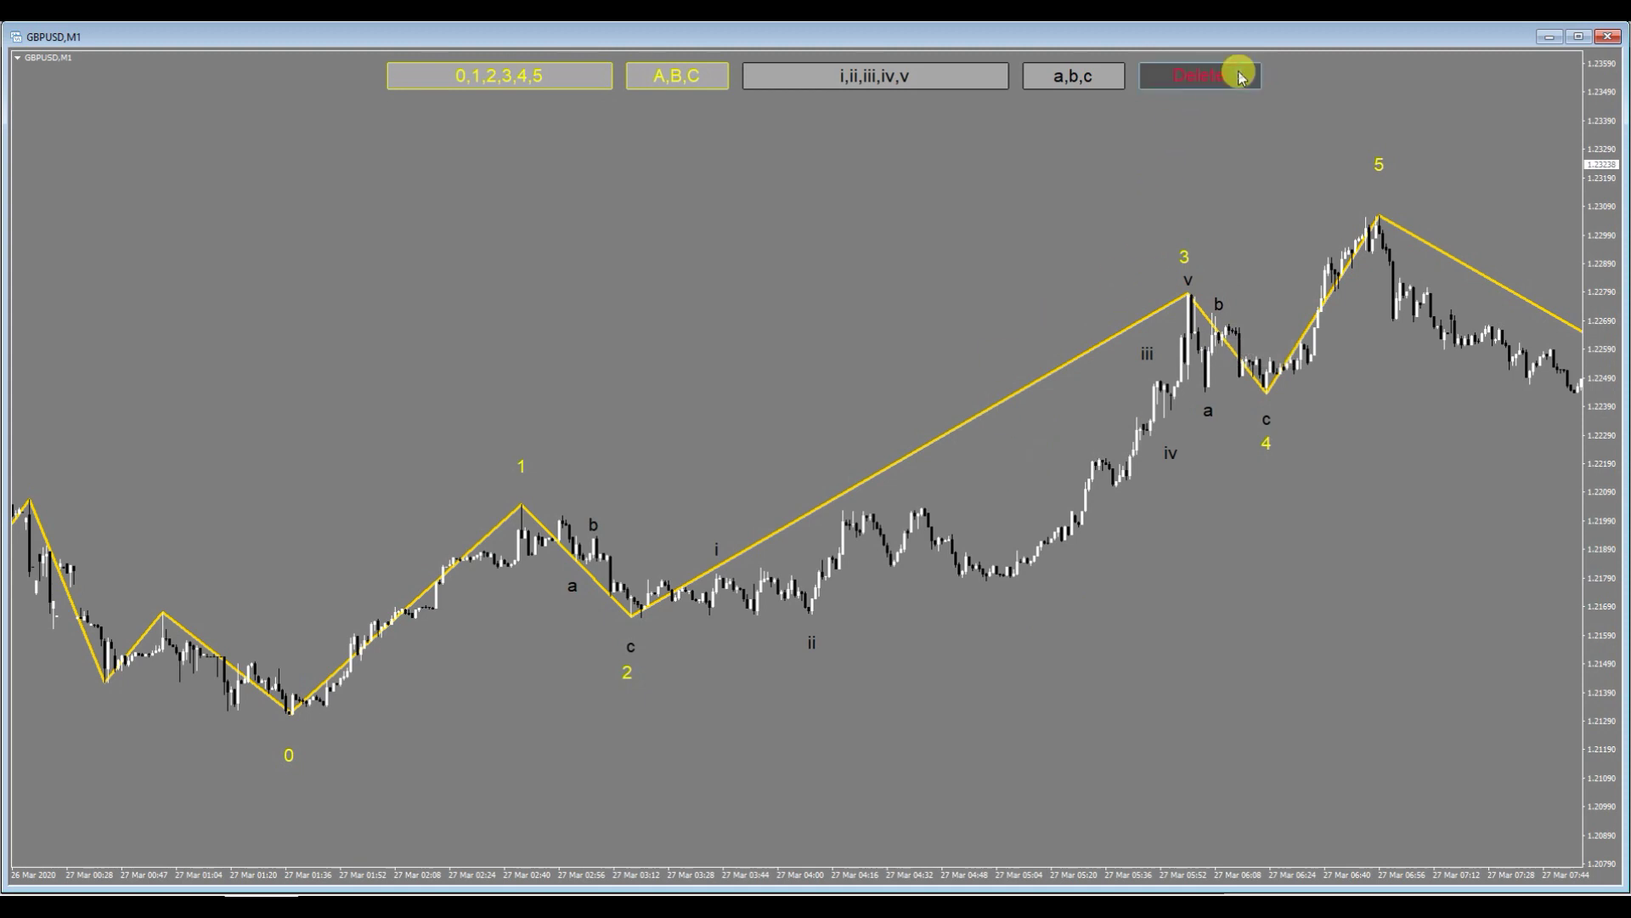
left_click(1092, 77)
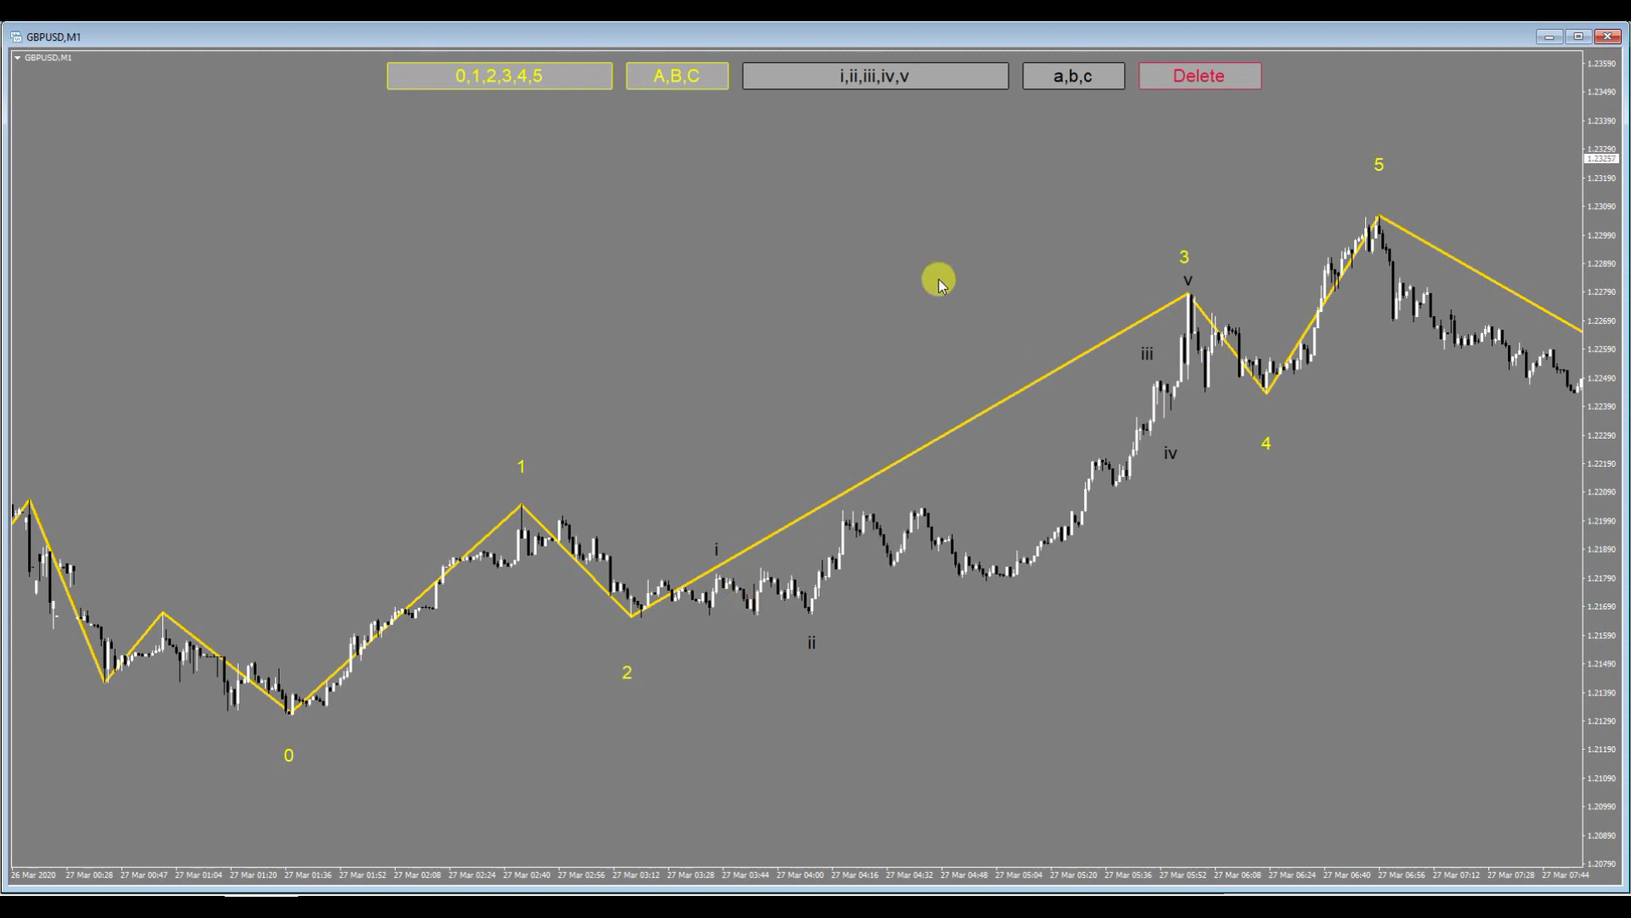
left_click(1203, 79)
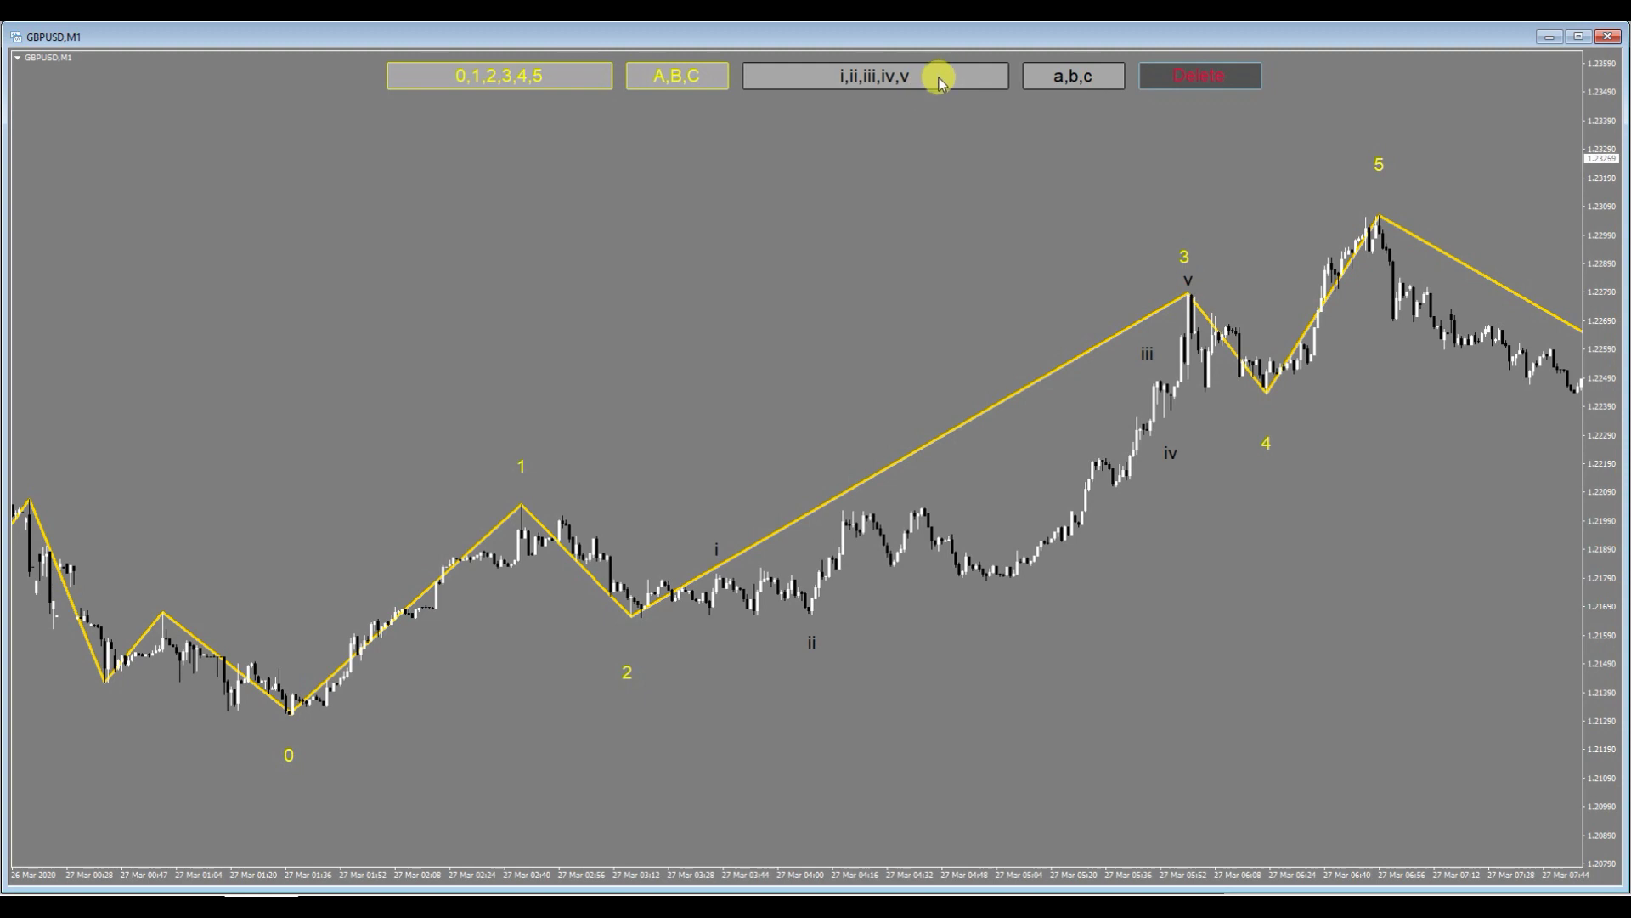
left_click(940, 79)
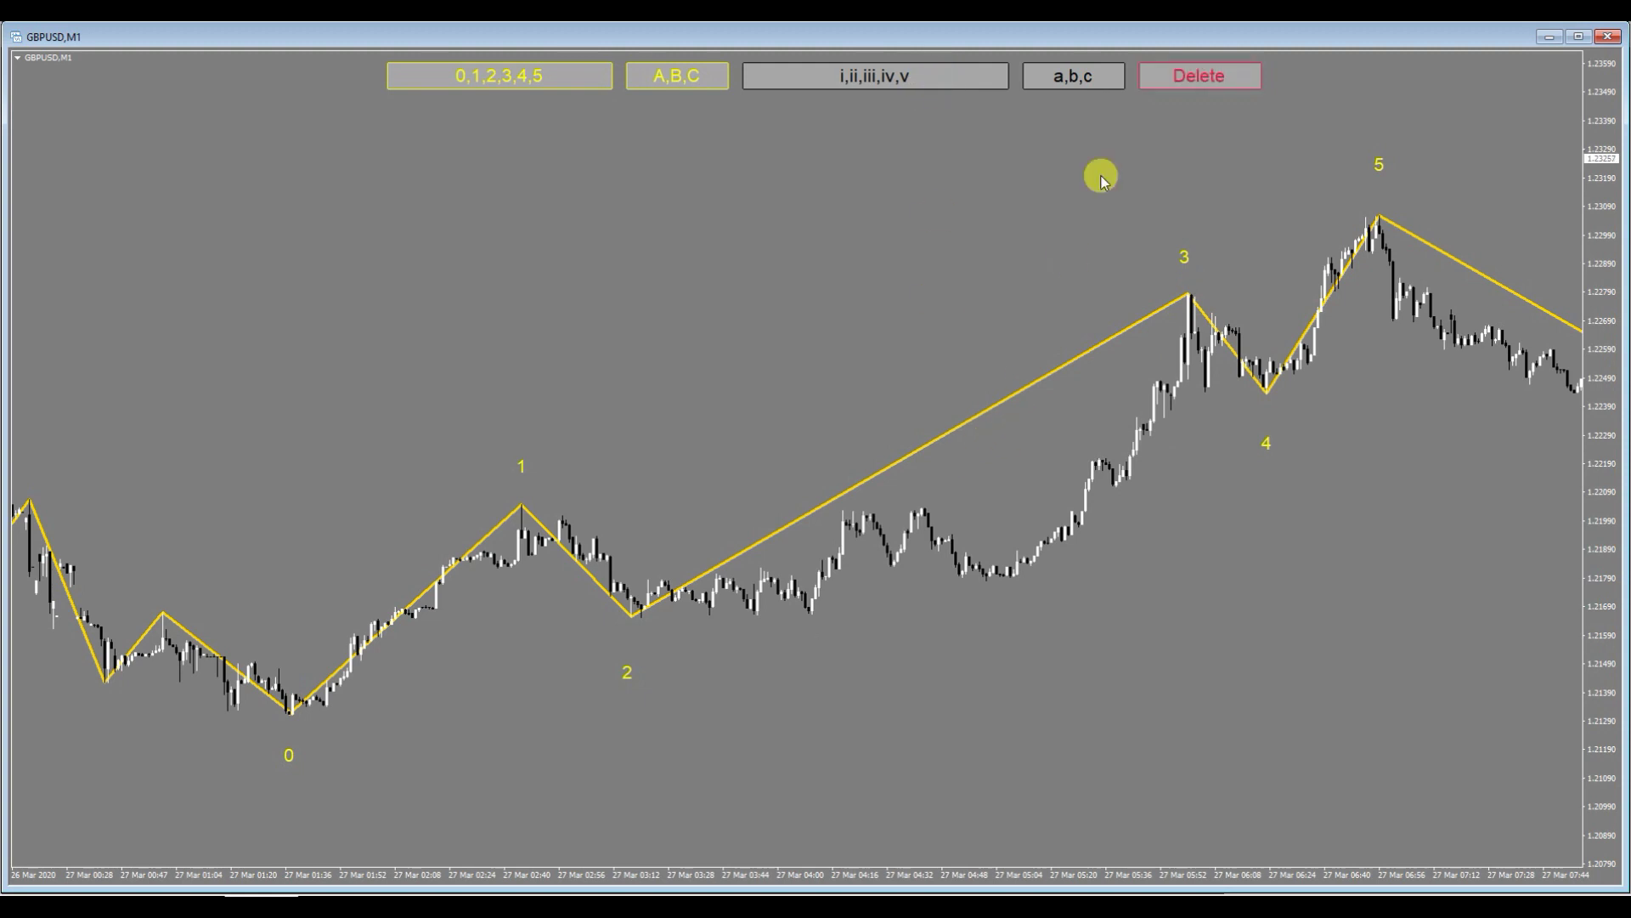
left_click(1198, 74)
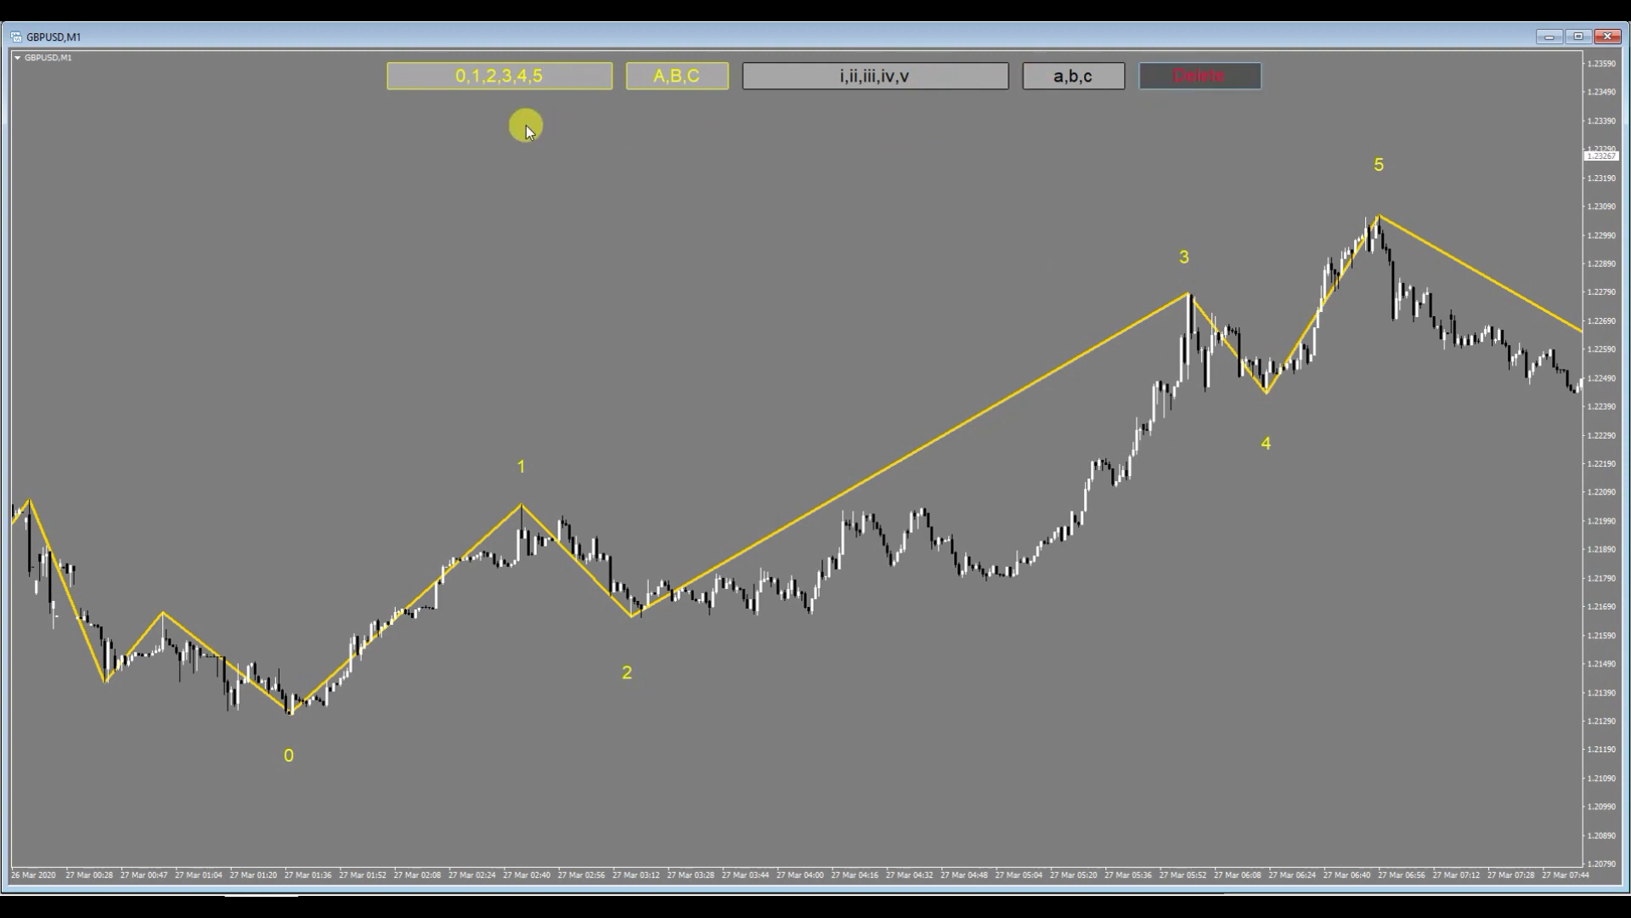
left_click(557, 73)
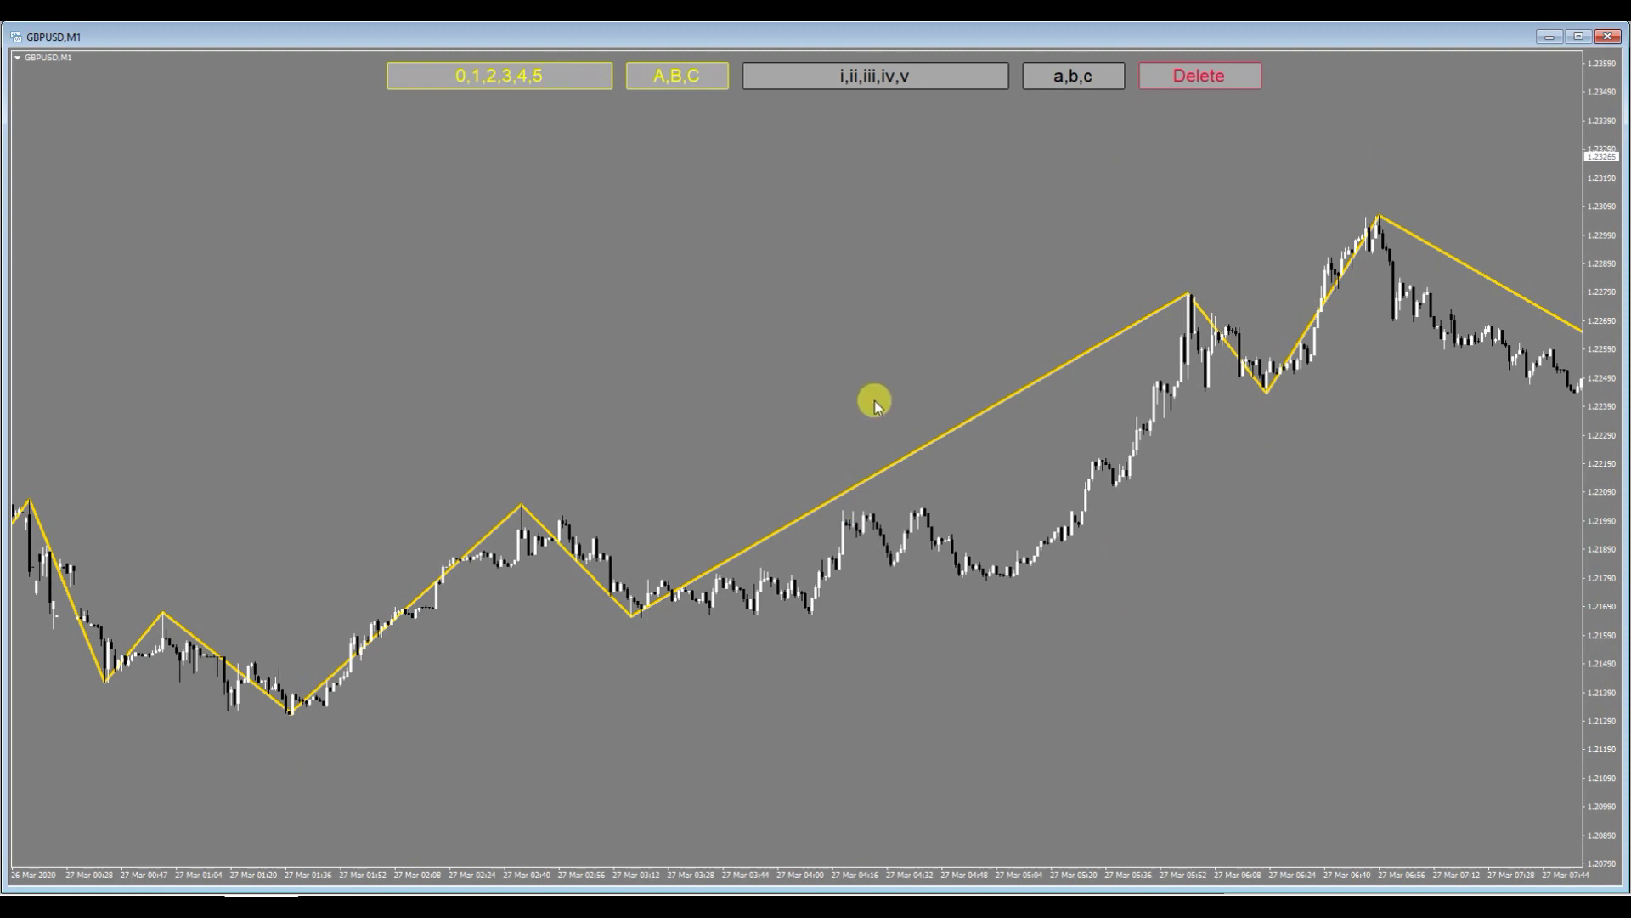
- Mark the low near 01:36 as wave 0 and the peak near 02:40 as wave 1
left_click(559, 81)
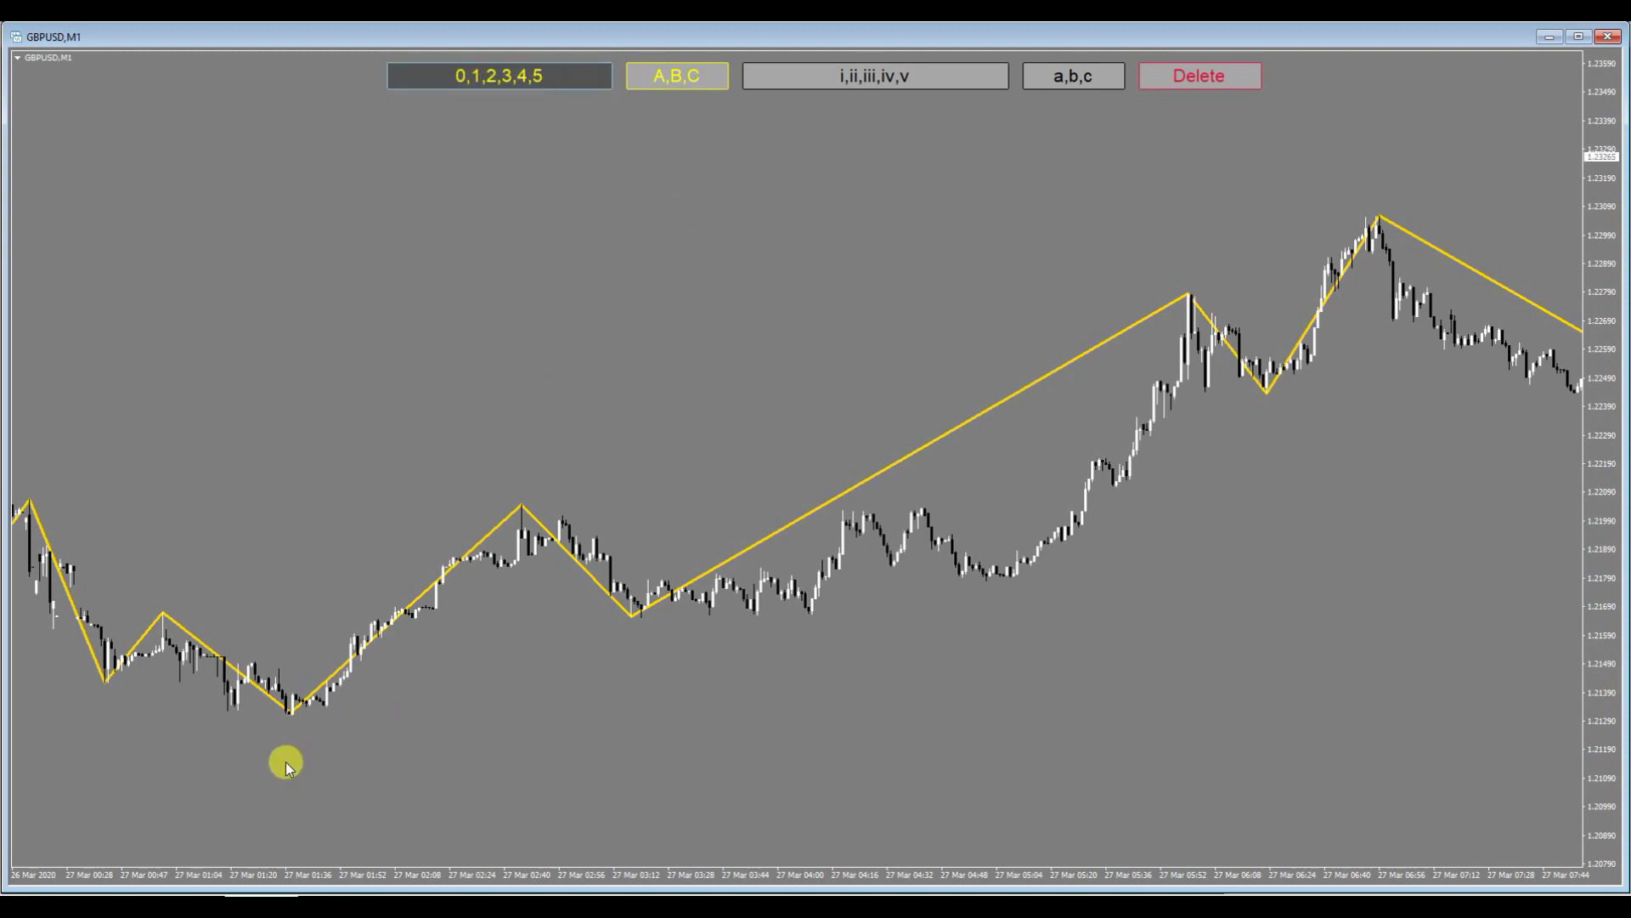
left_click(287, 751)
left_click(543, 78)
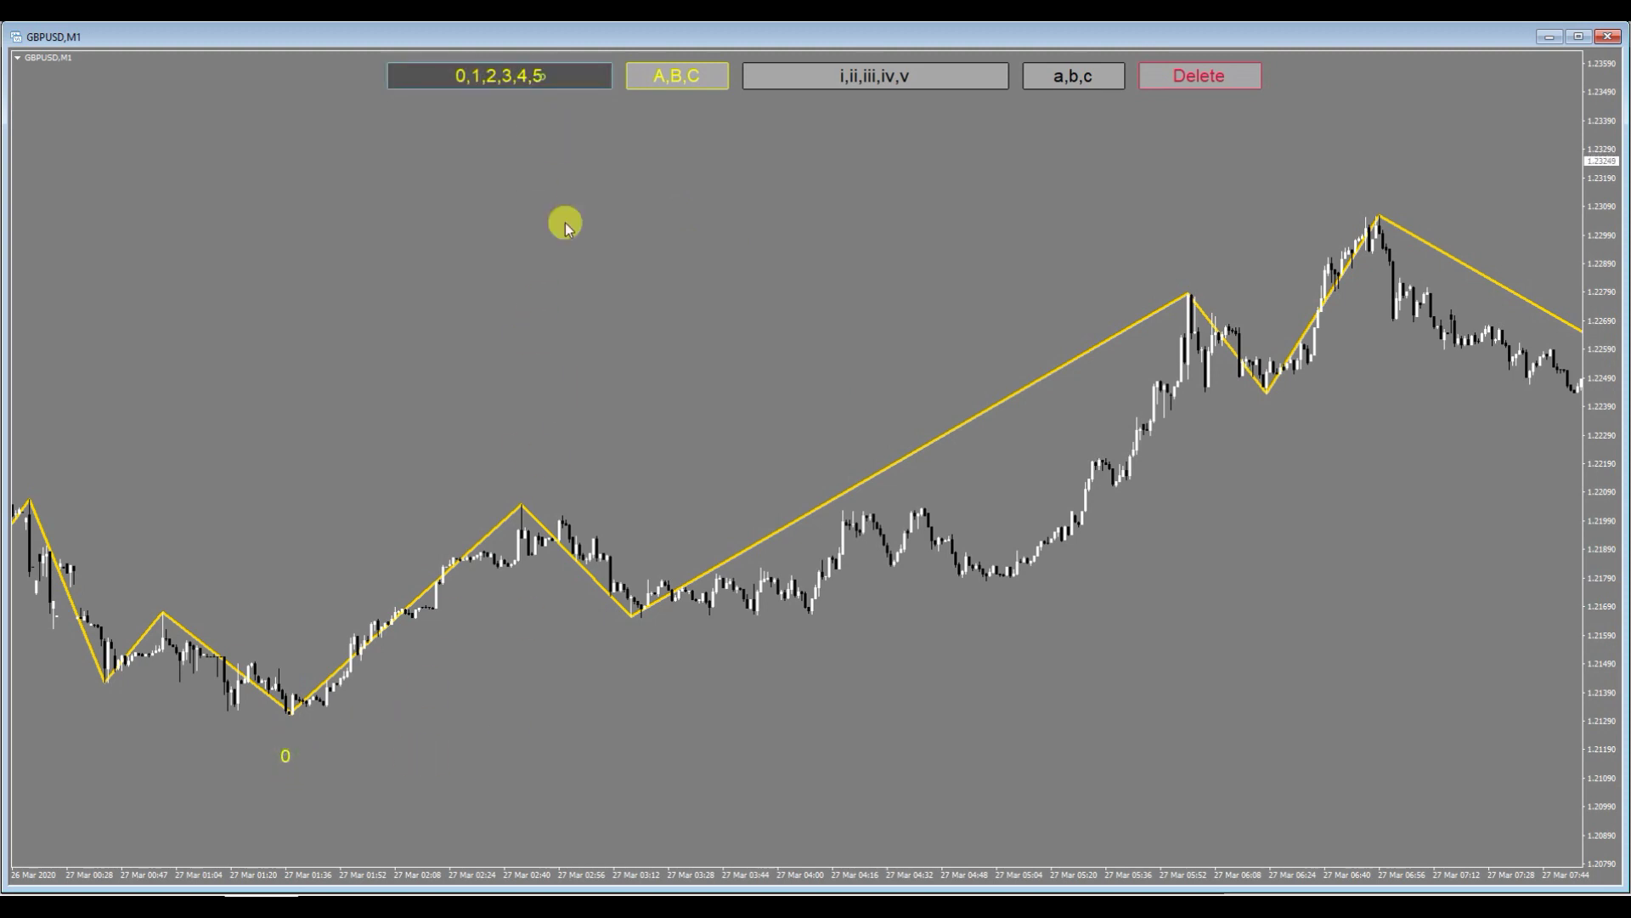
left_click(521, 457)
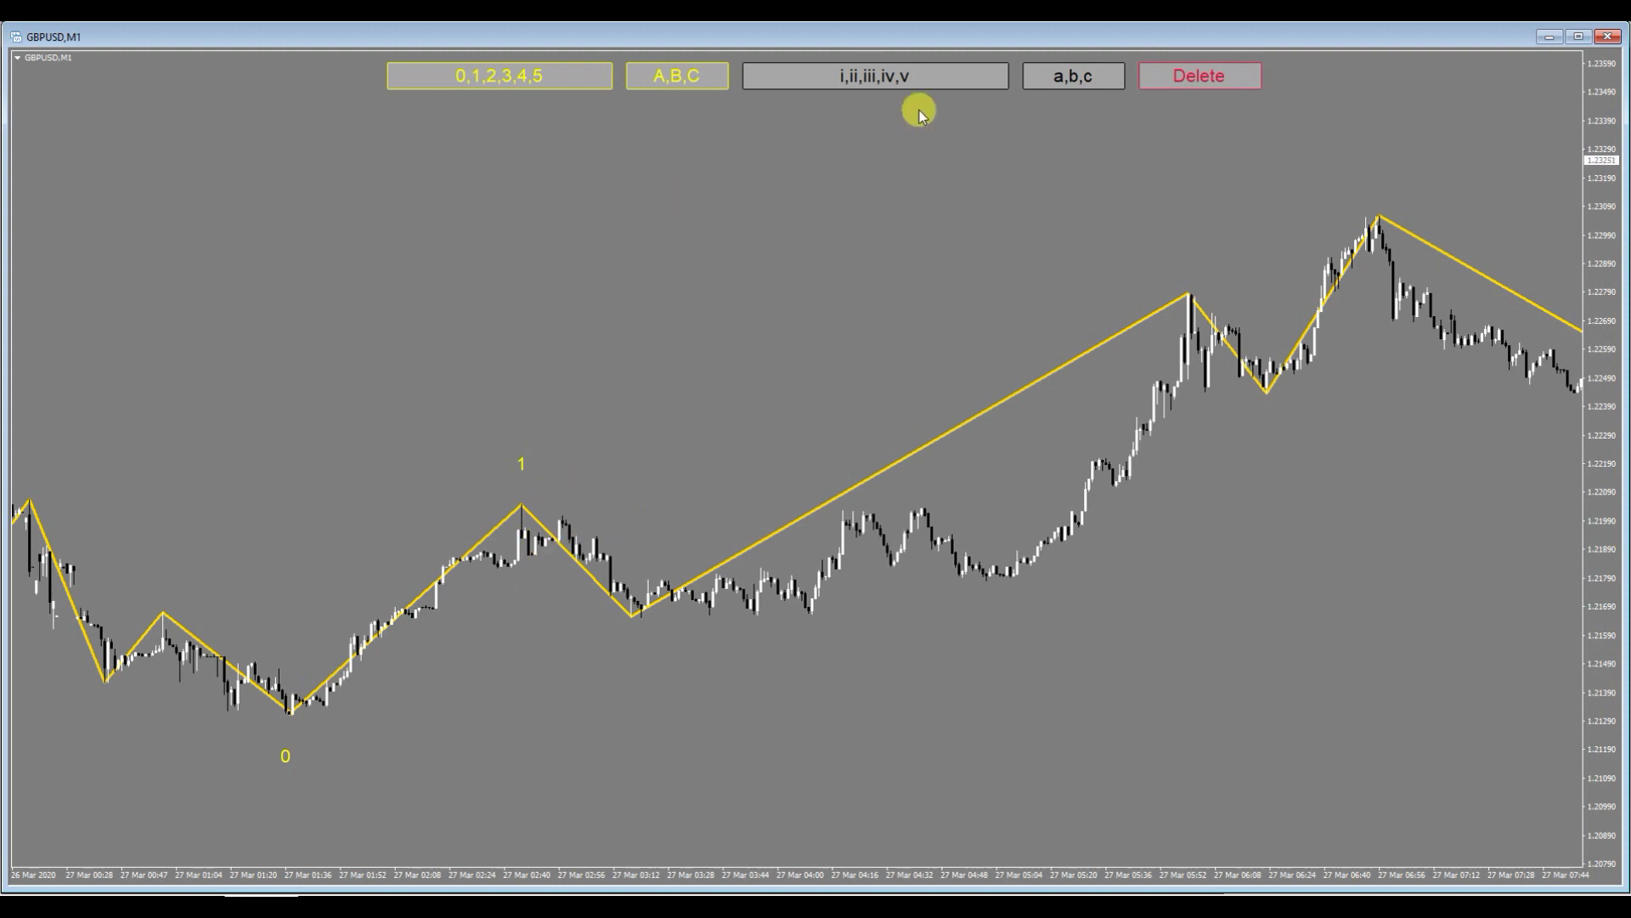
- Place subwaves i–v along the rise from wave 0 to the wave 1 peak
left_click(943, 76)
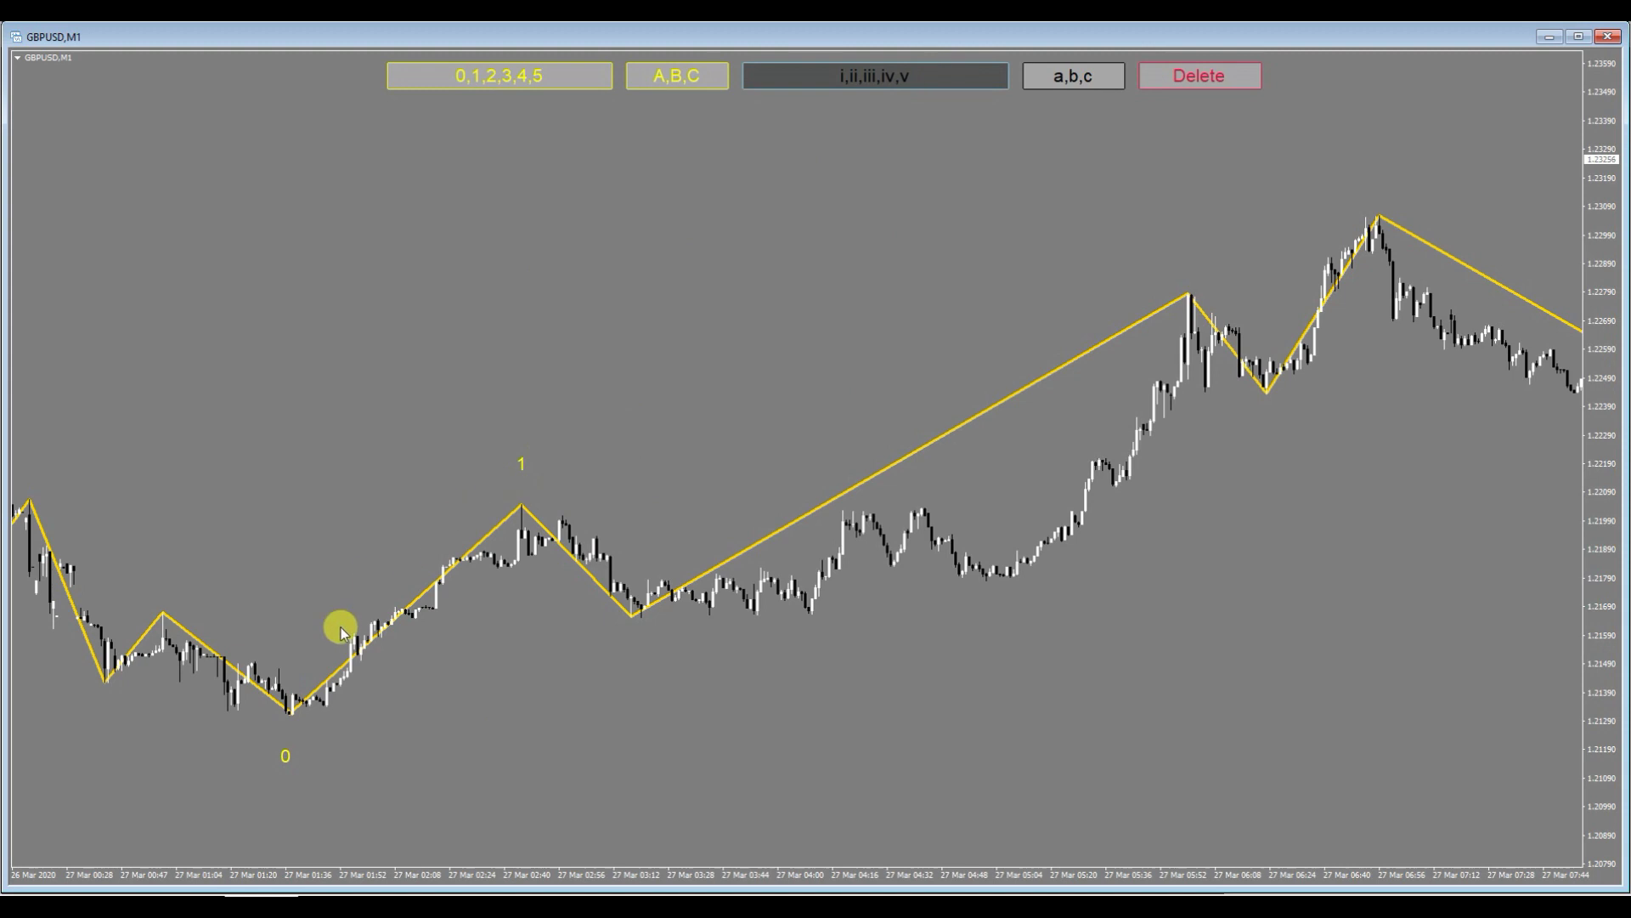
left_click(293, 667)
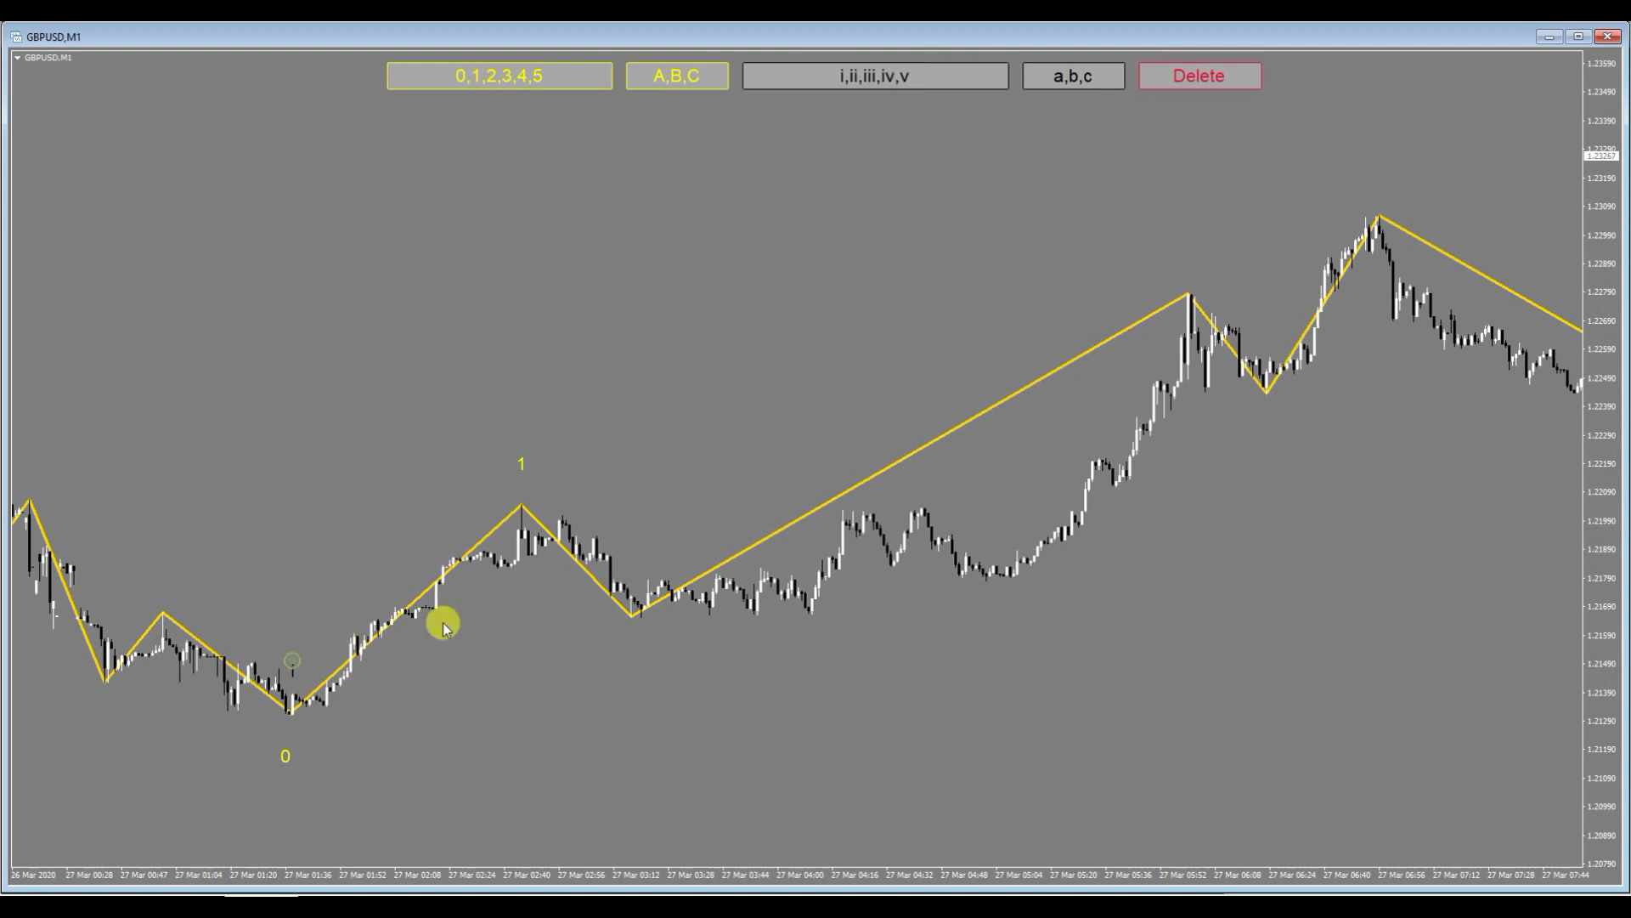
left_click(904, 85)
left_click(327, 729)
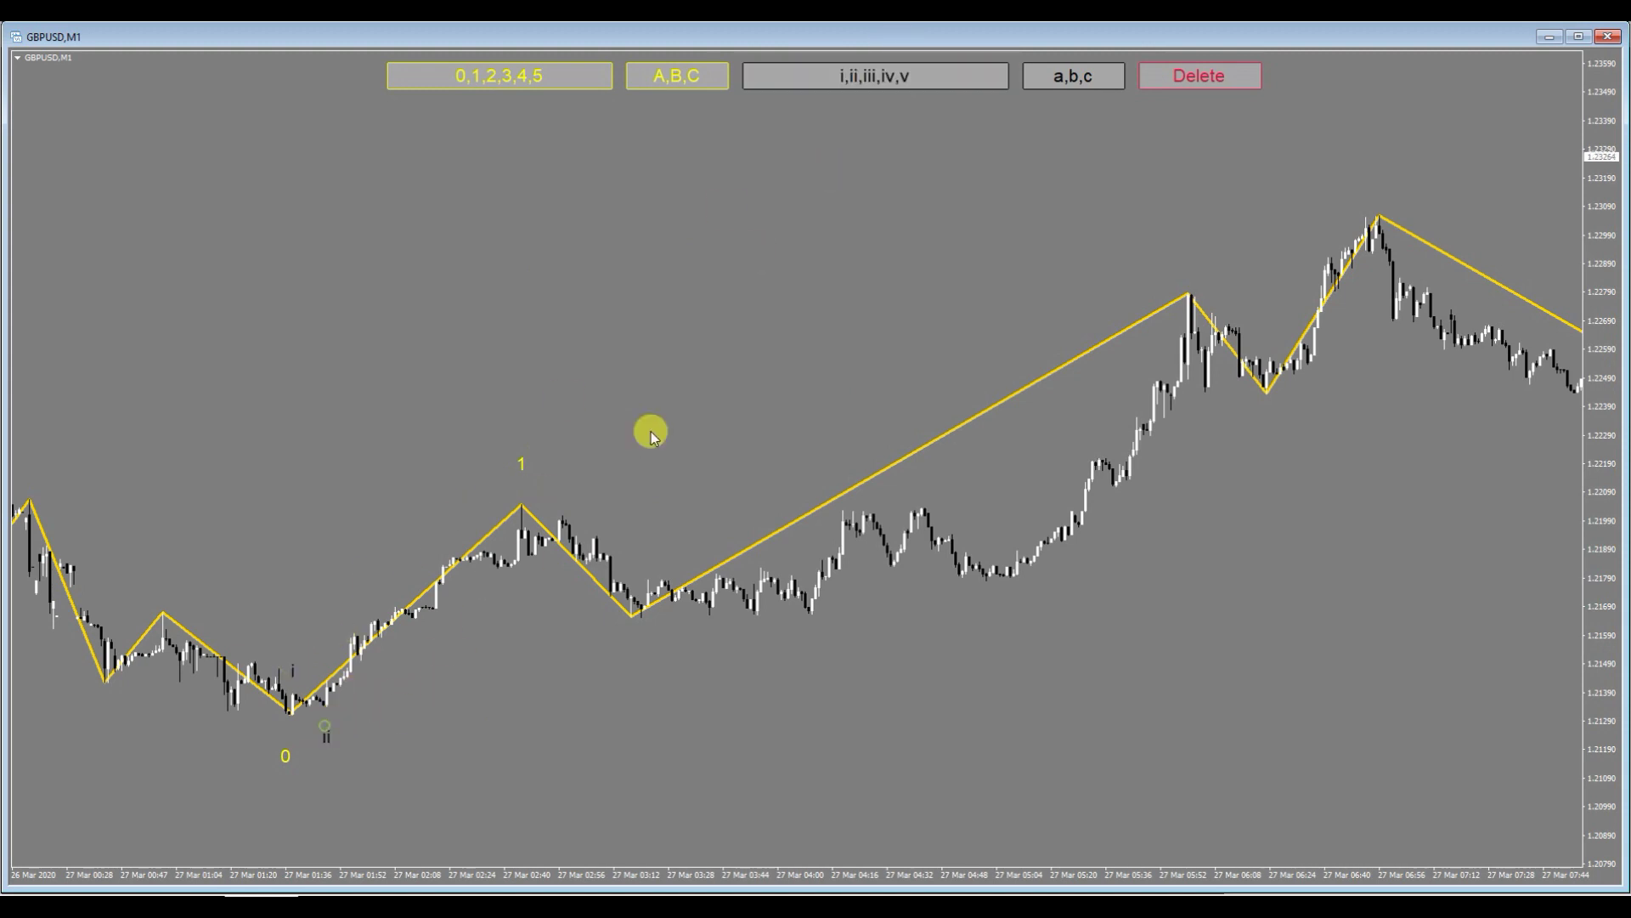
left_click(945, 89)
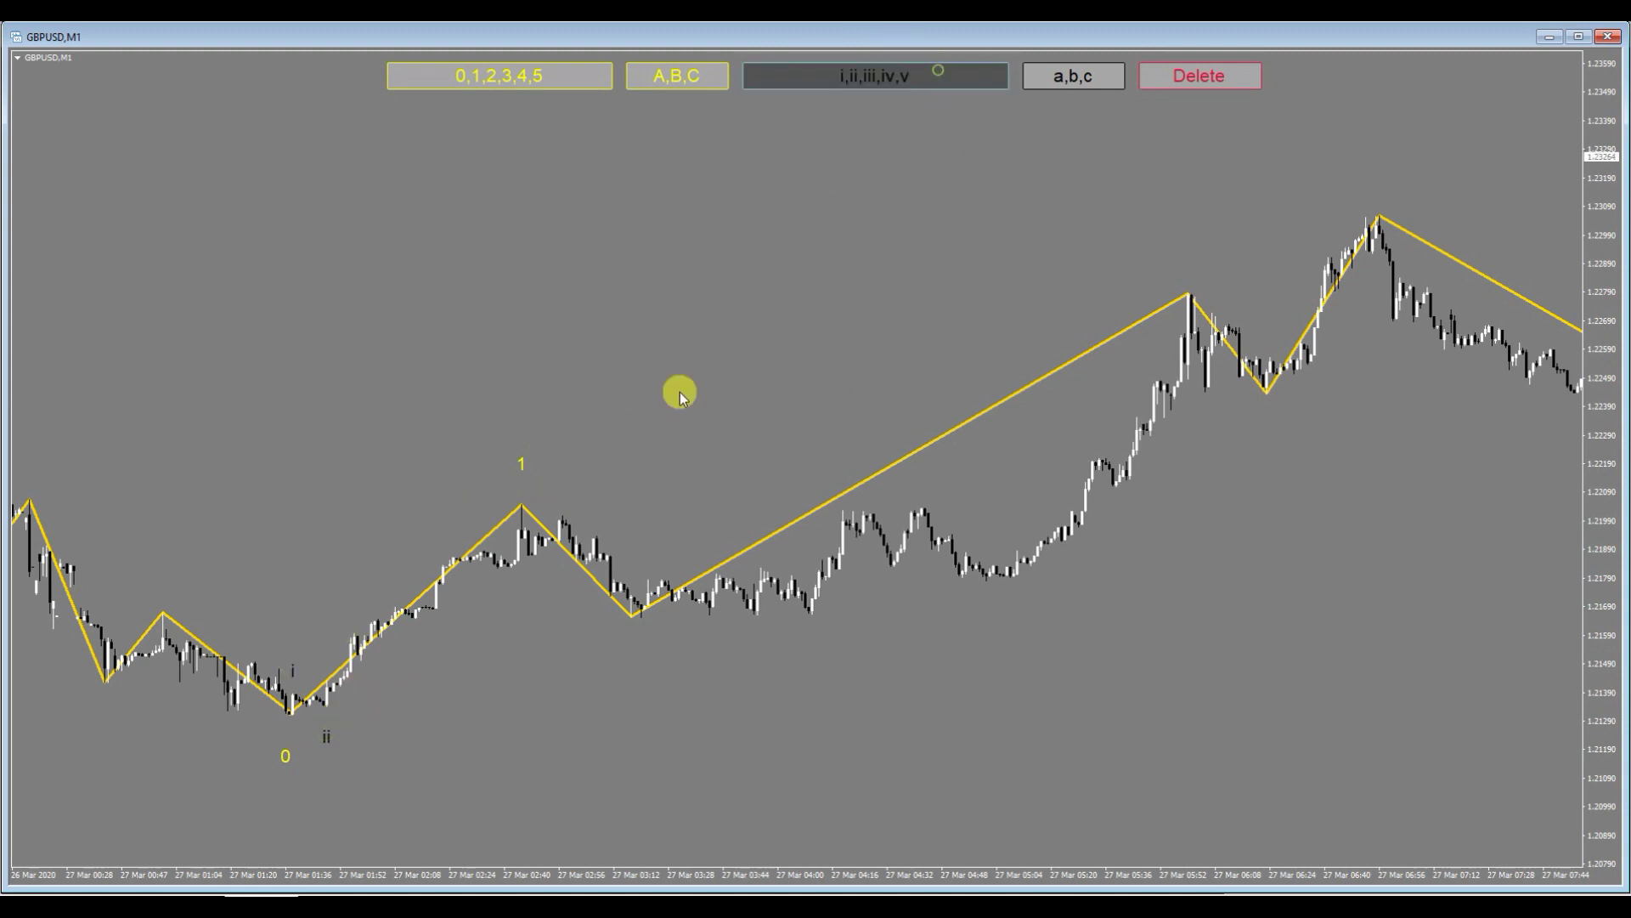
left_click(471, 510)
left_click(920, 74)
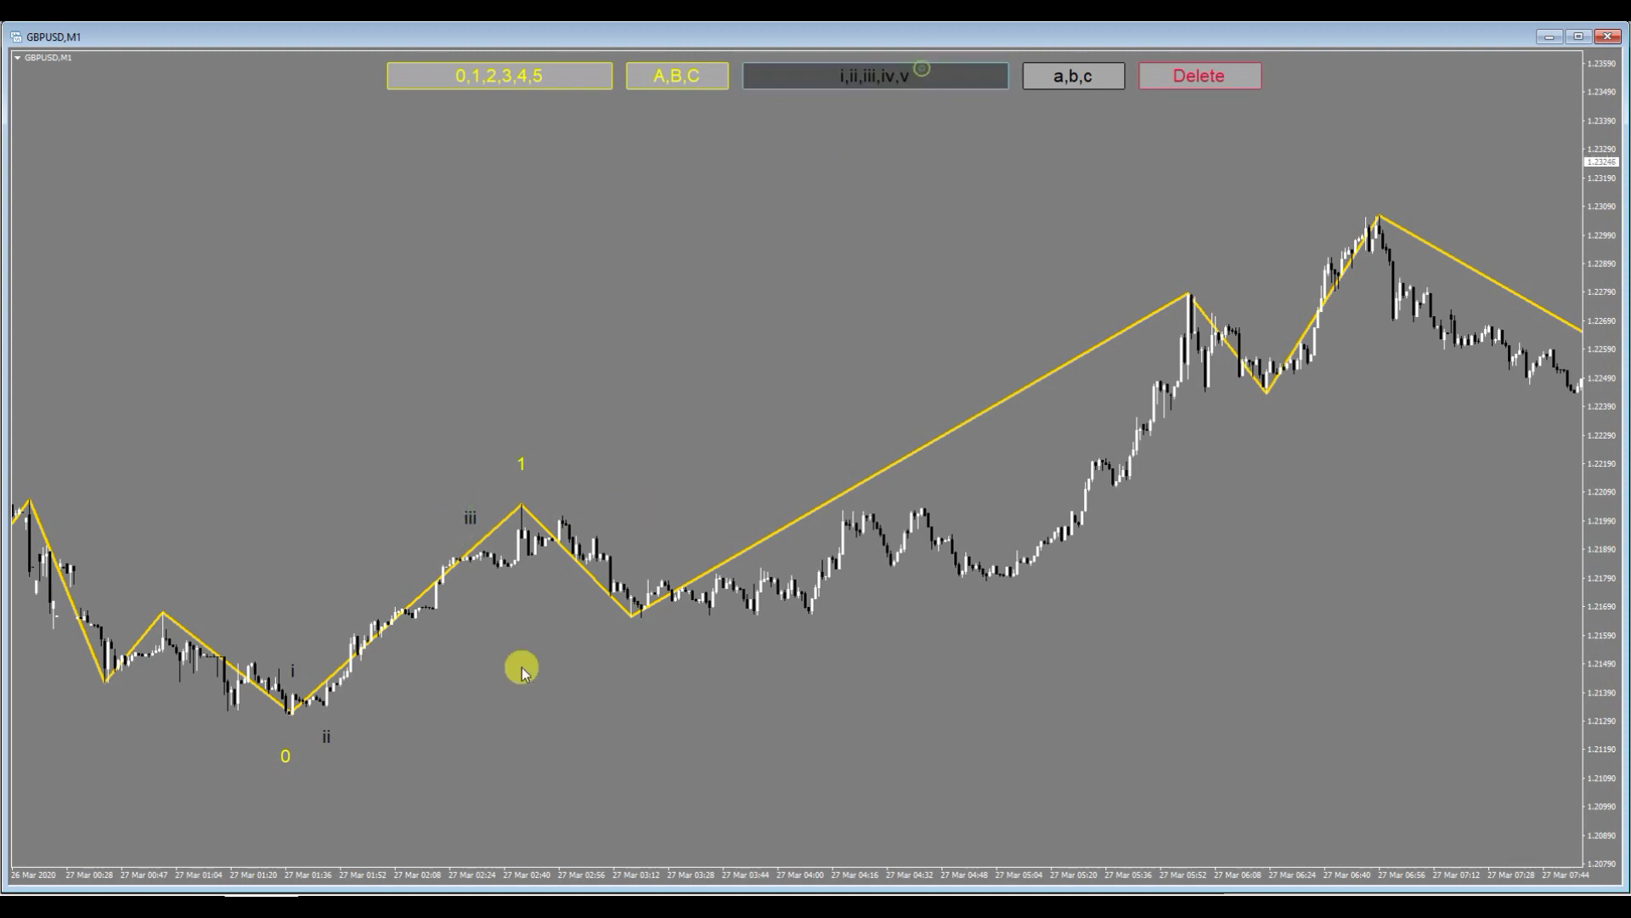
left_click(504, 579)
left_click(907, 77)
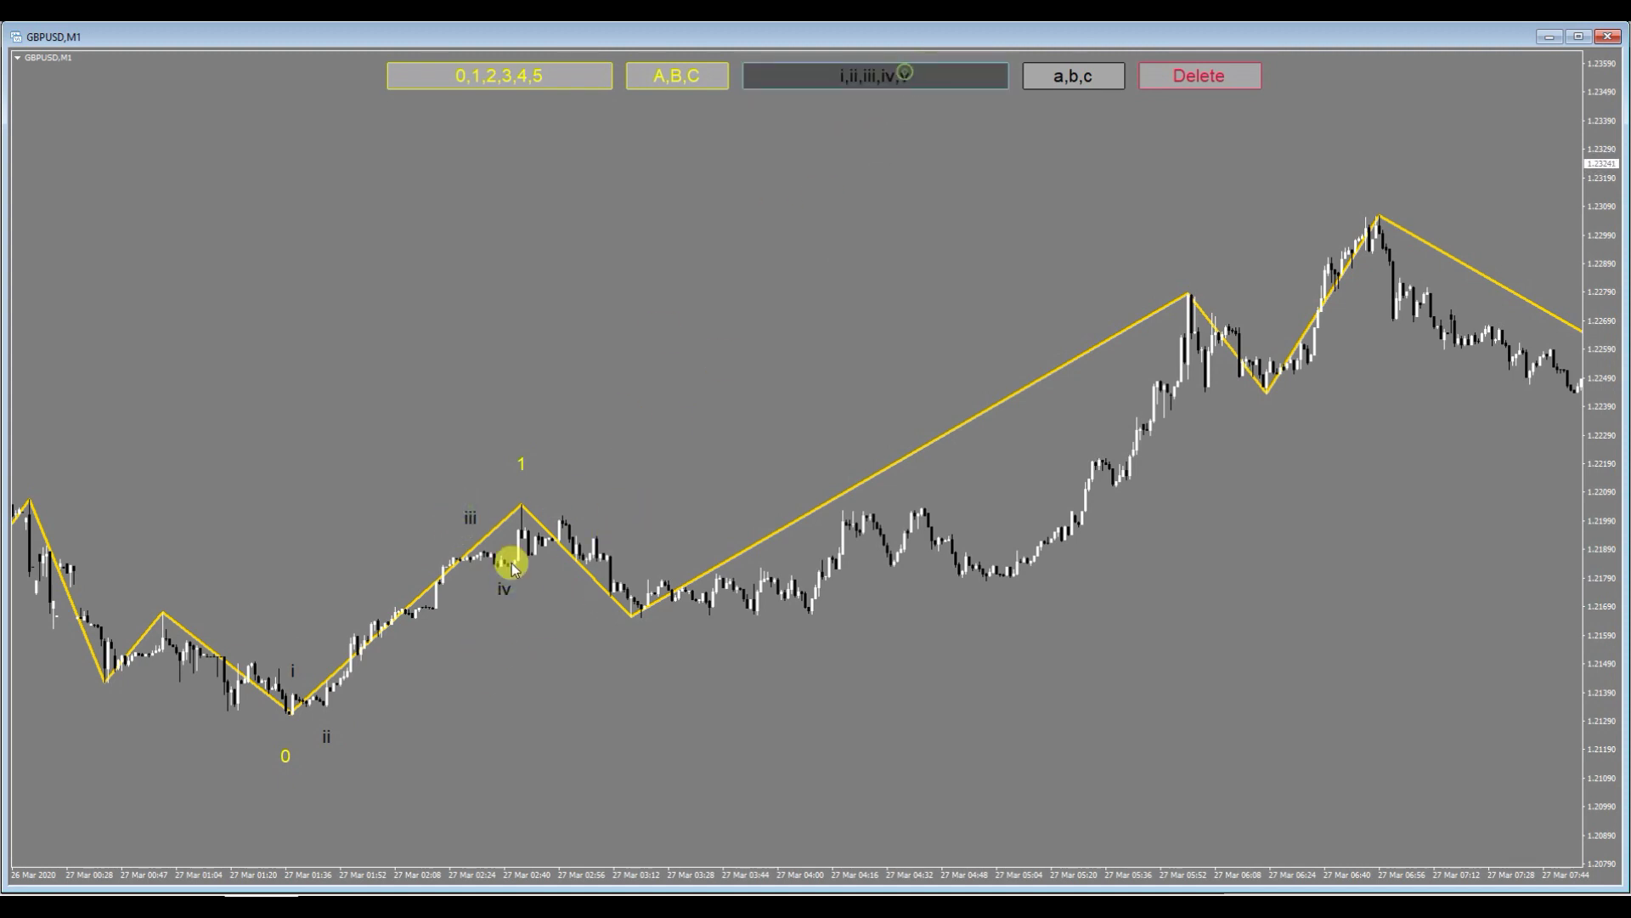
left_click(522, 480)
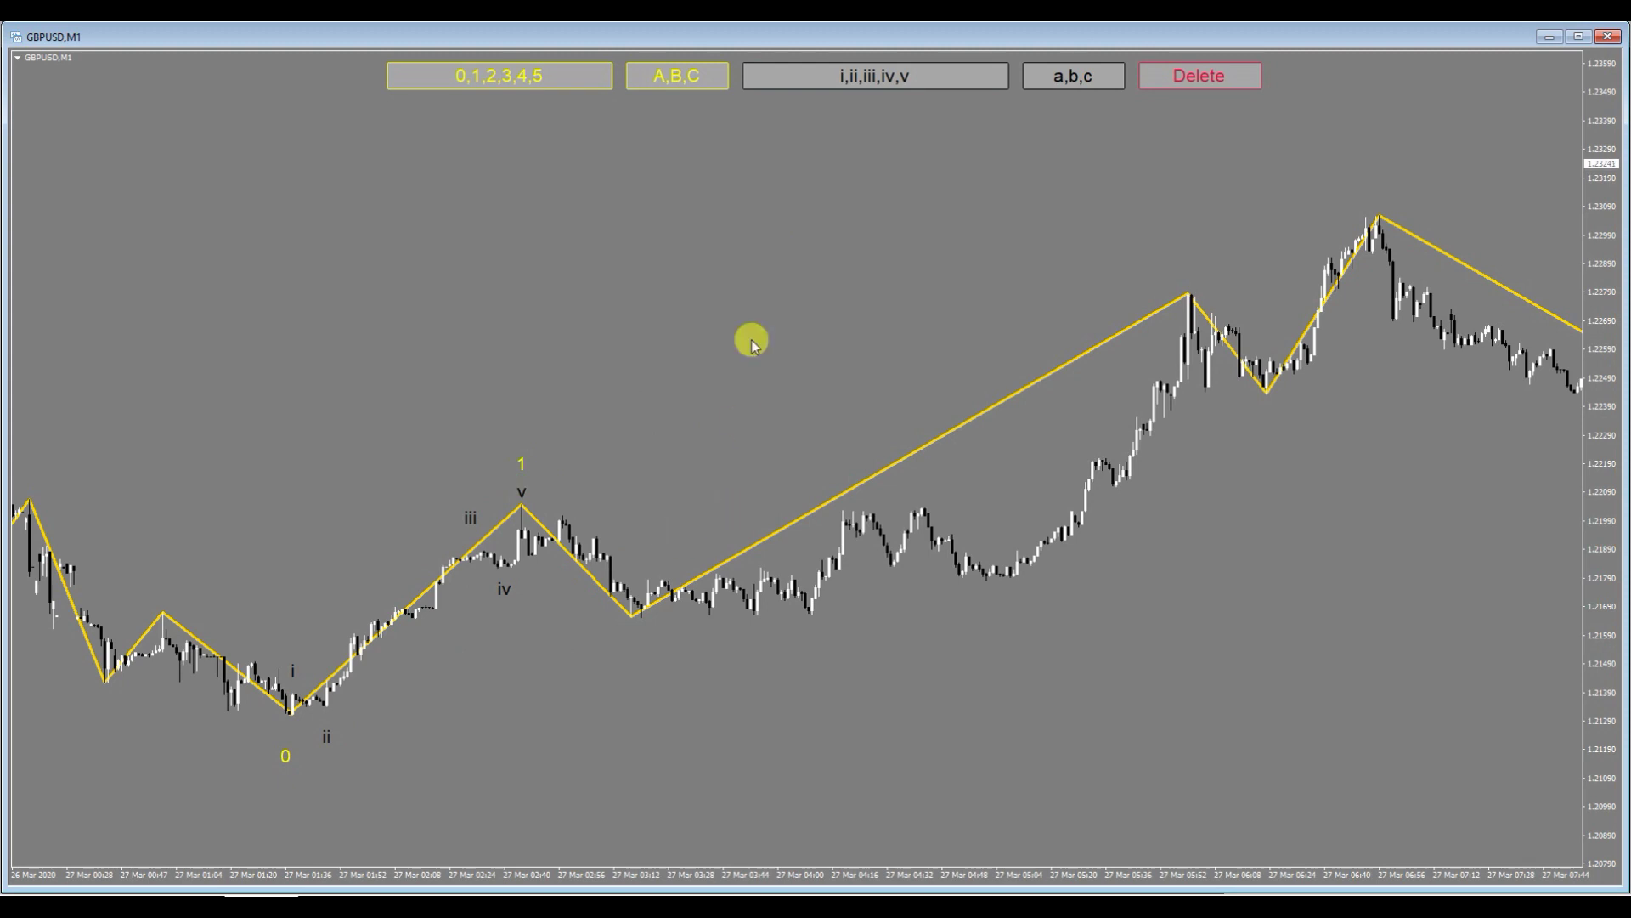
- Mark a, b, c in the correction after wave 1 and label its low wave 2
left_click(1077, 81)
left_click(567, 588)
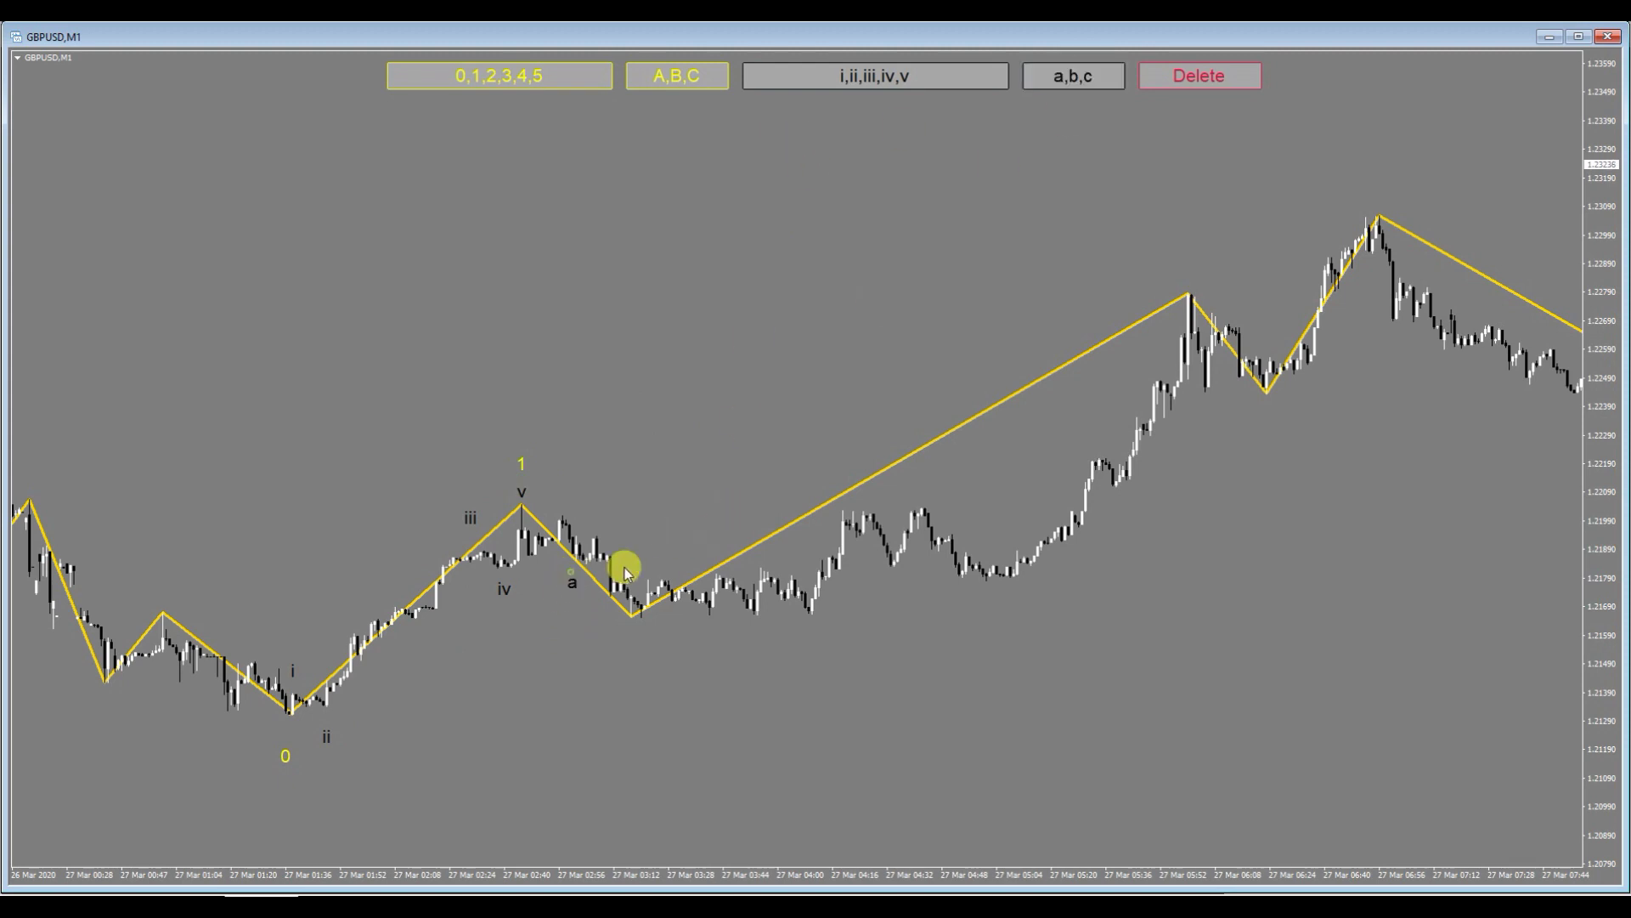
left_click(1032, 78)
left_click(597, 525)
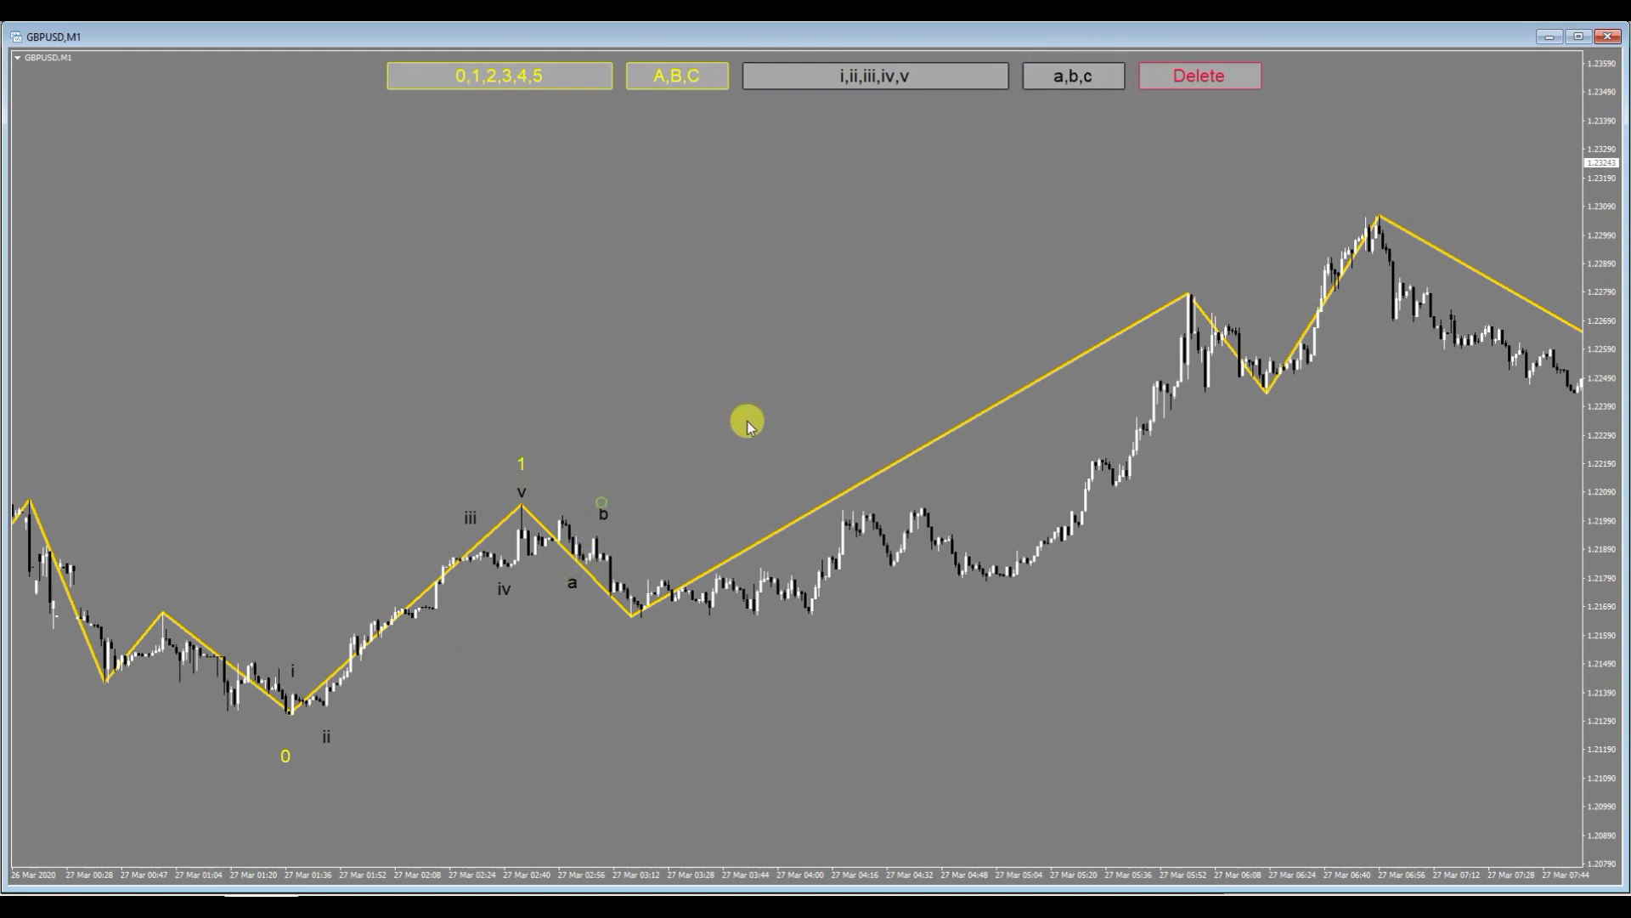
left_click(1084, 81)
left_click(631, 646)
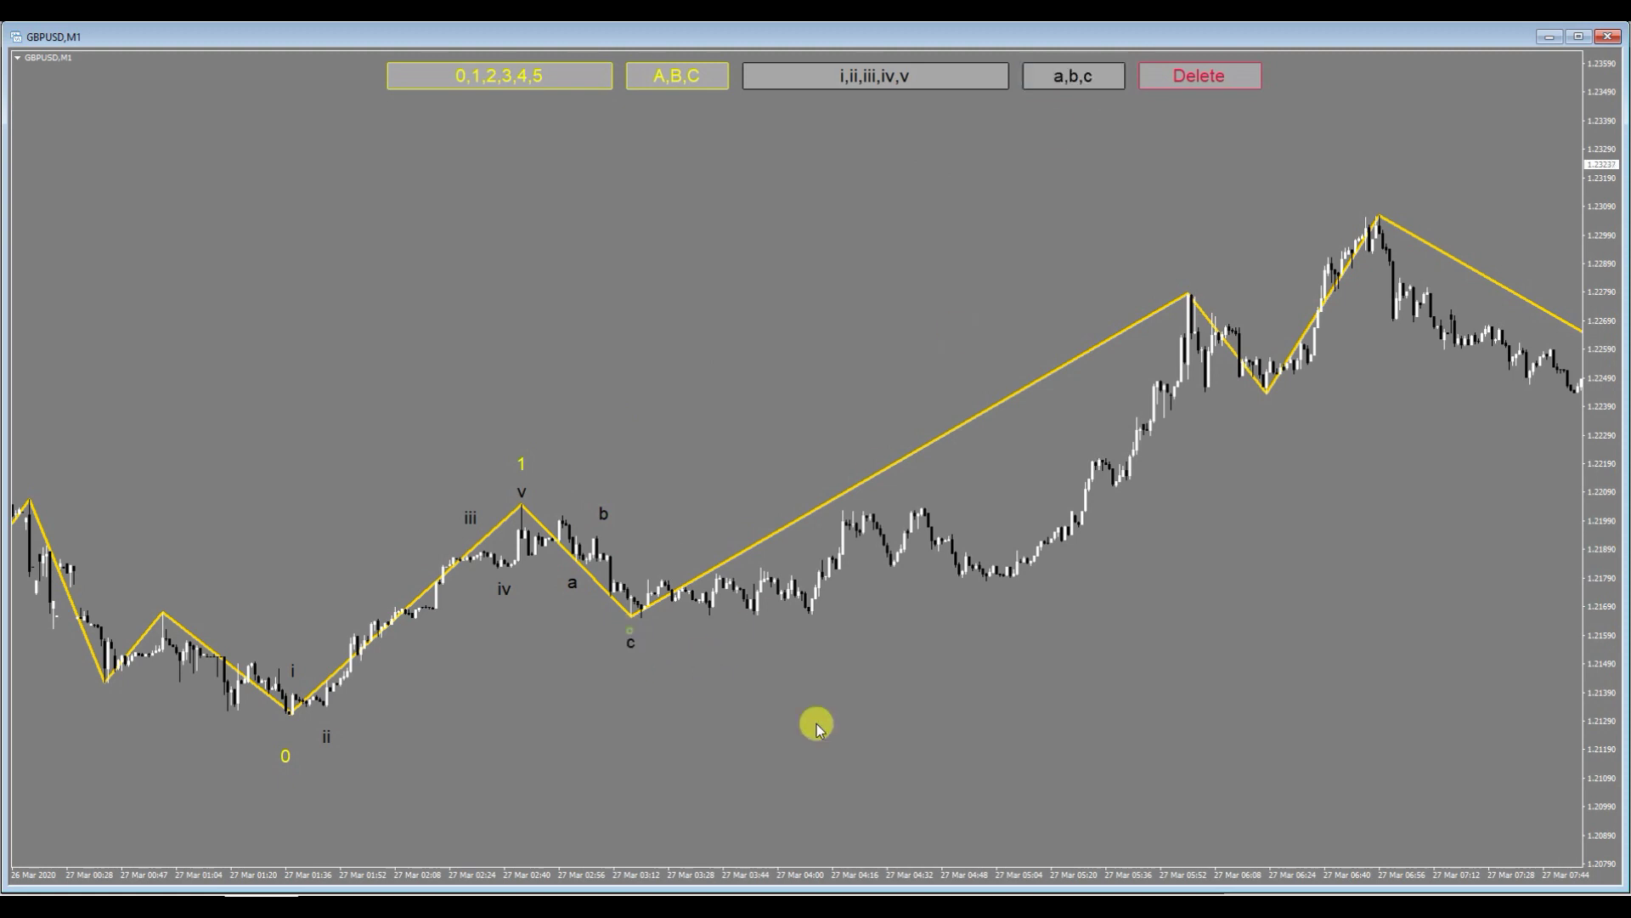
left_click(565, 79)
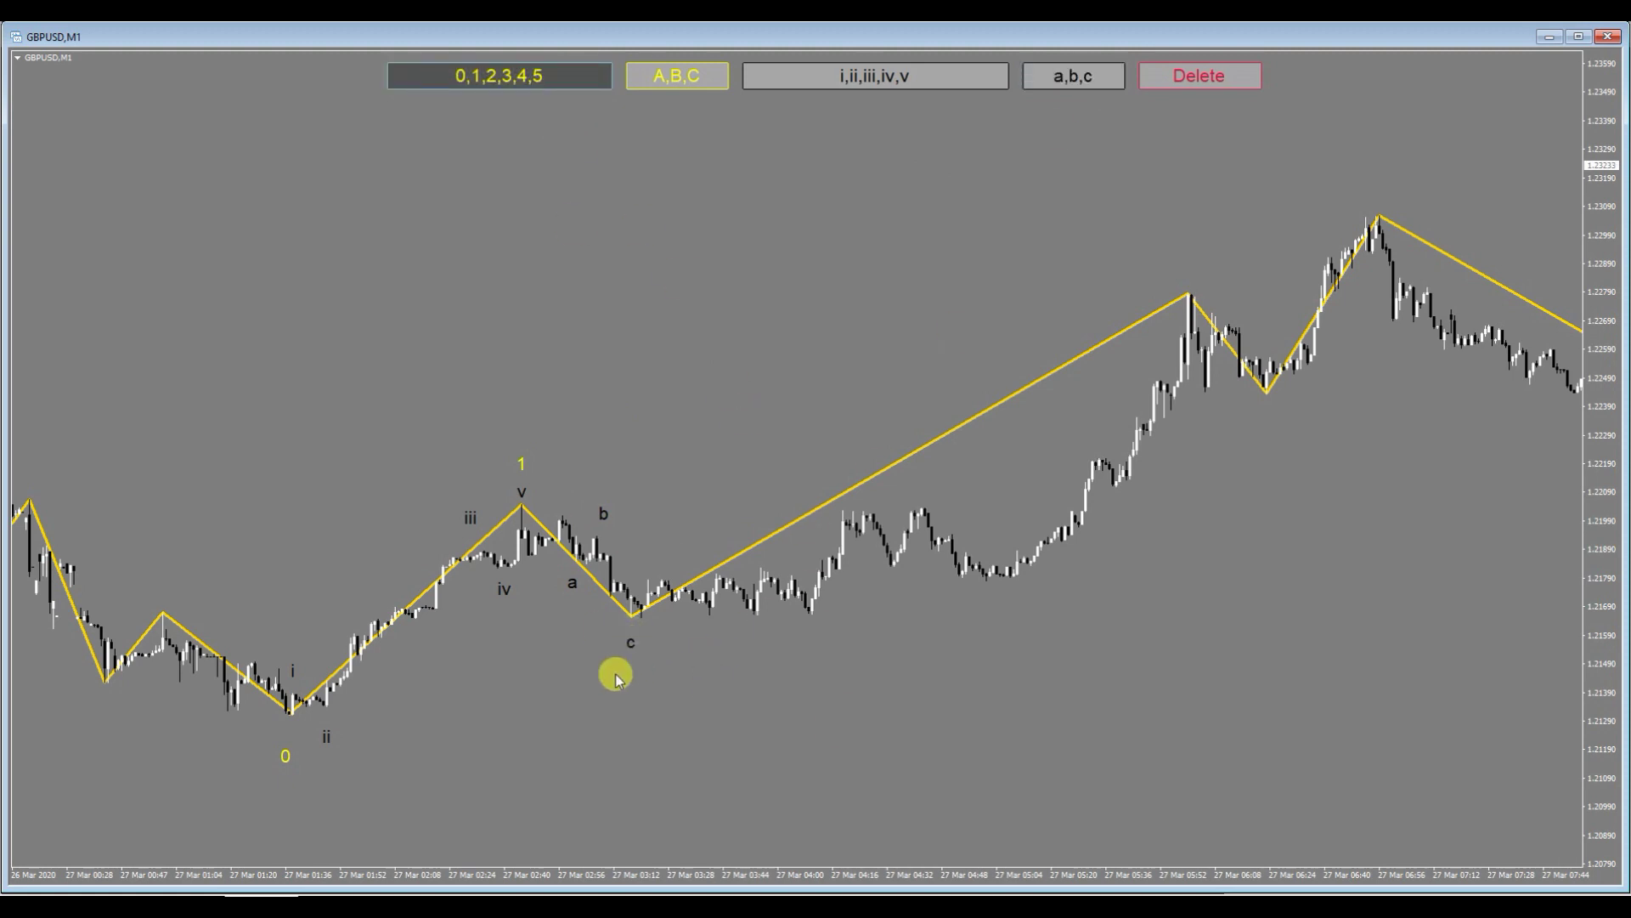
left_click(628, 668)
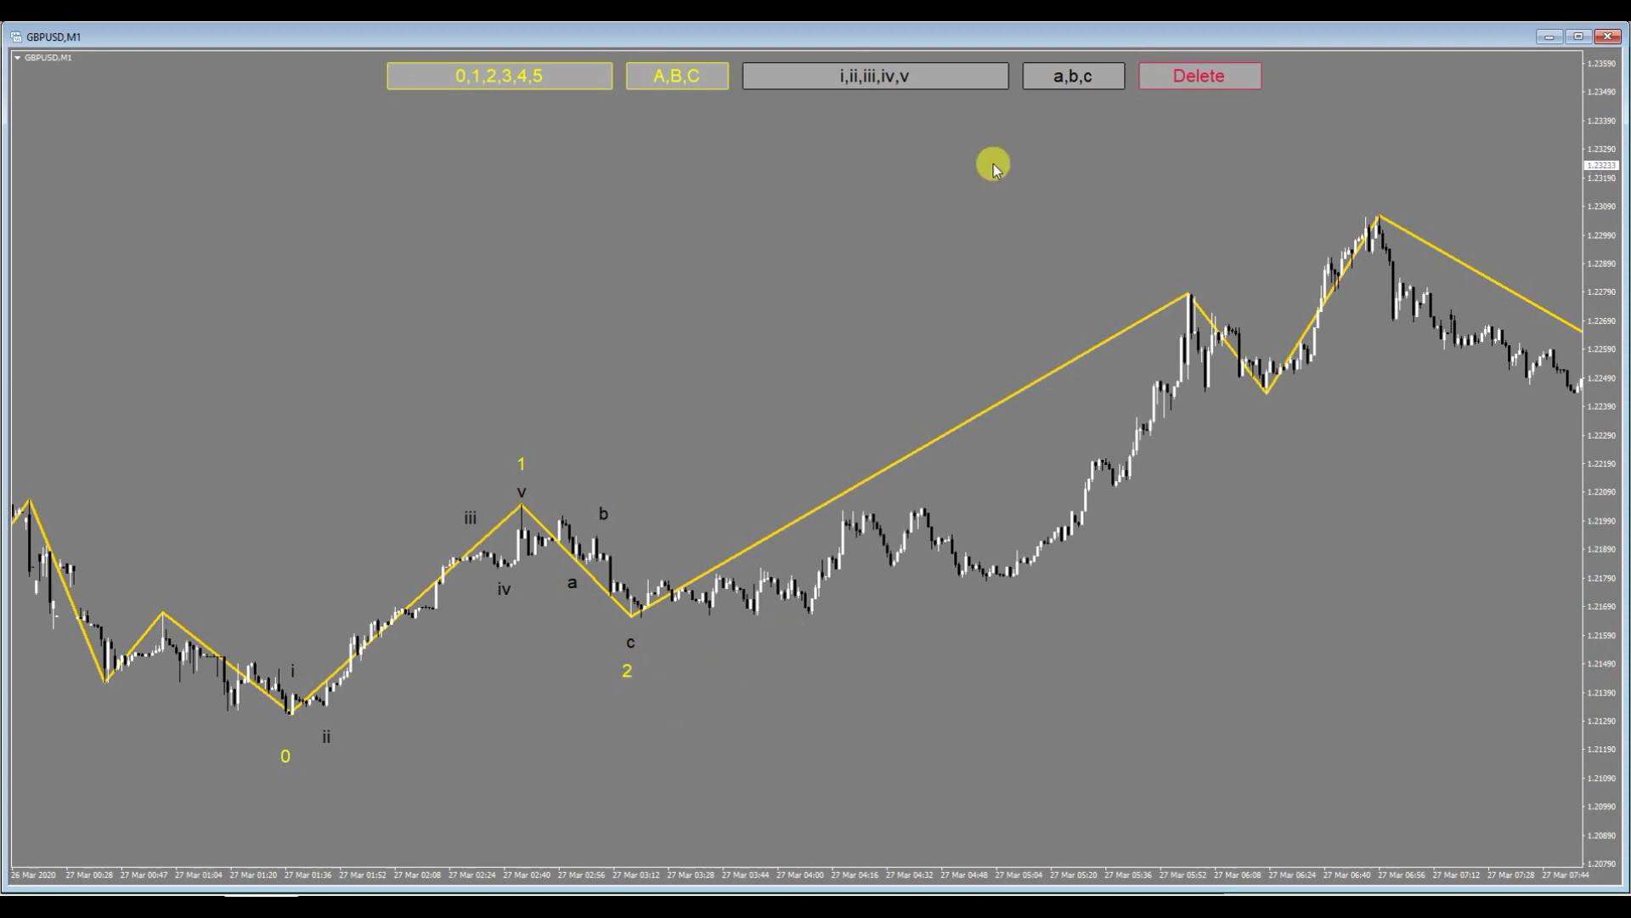
- Place subwaves i–v along the climb from wave 2 to the wave 3 peak
left_click(949, 73)
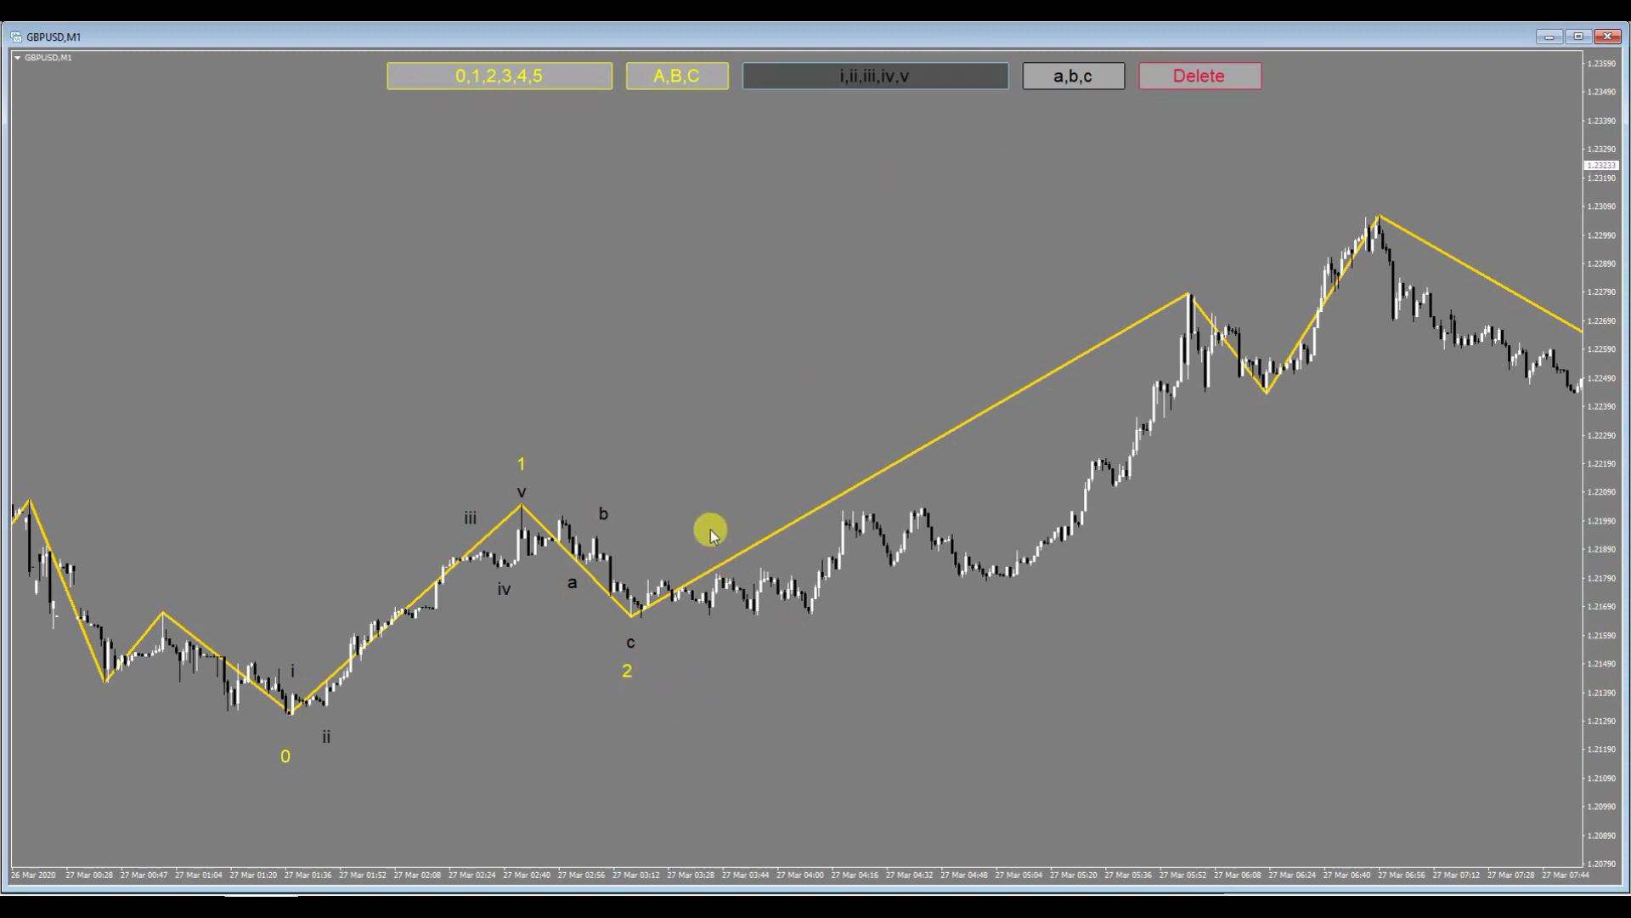
left_click(717, 540)
left_click(910, 78)
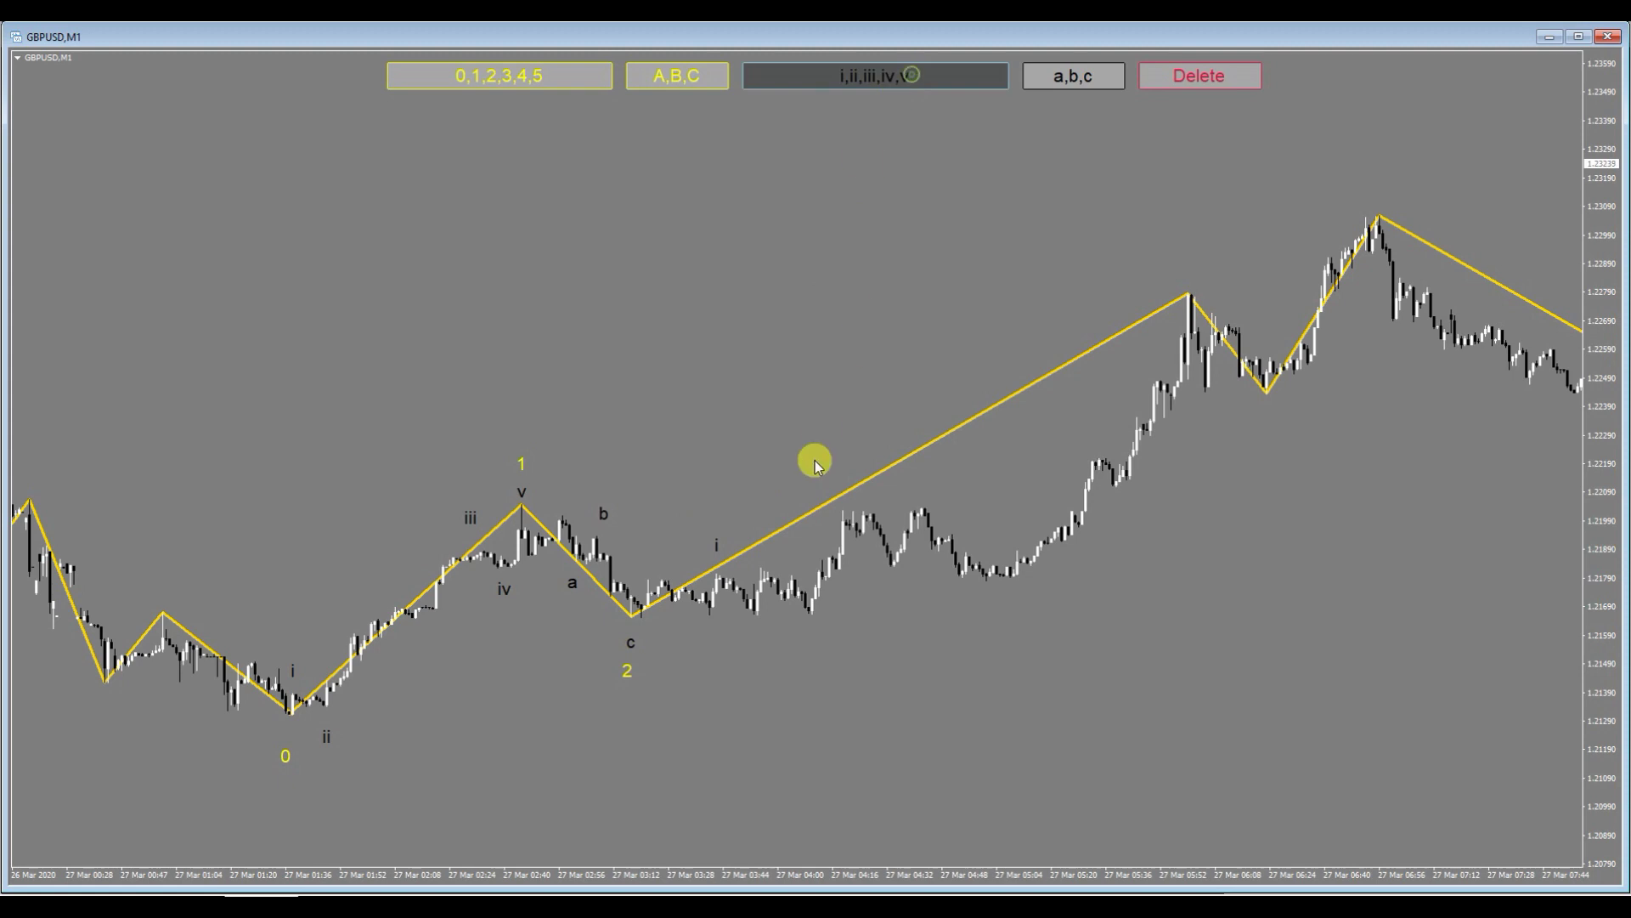
left_click(755, 632)
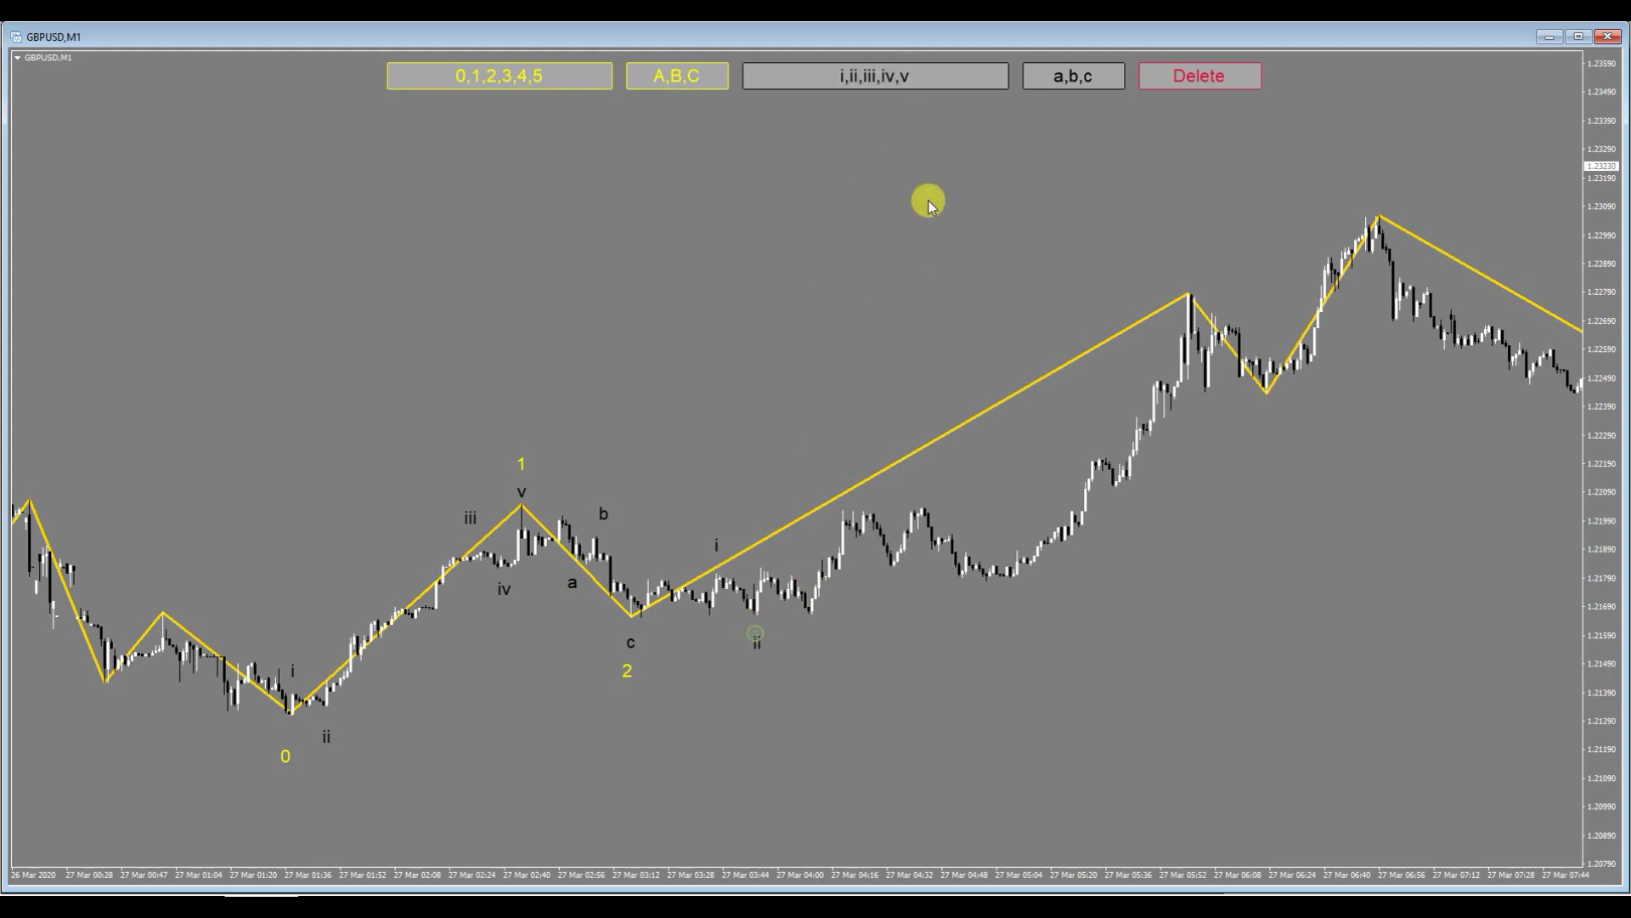
left_click(901, 75)
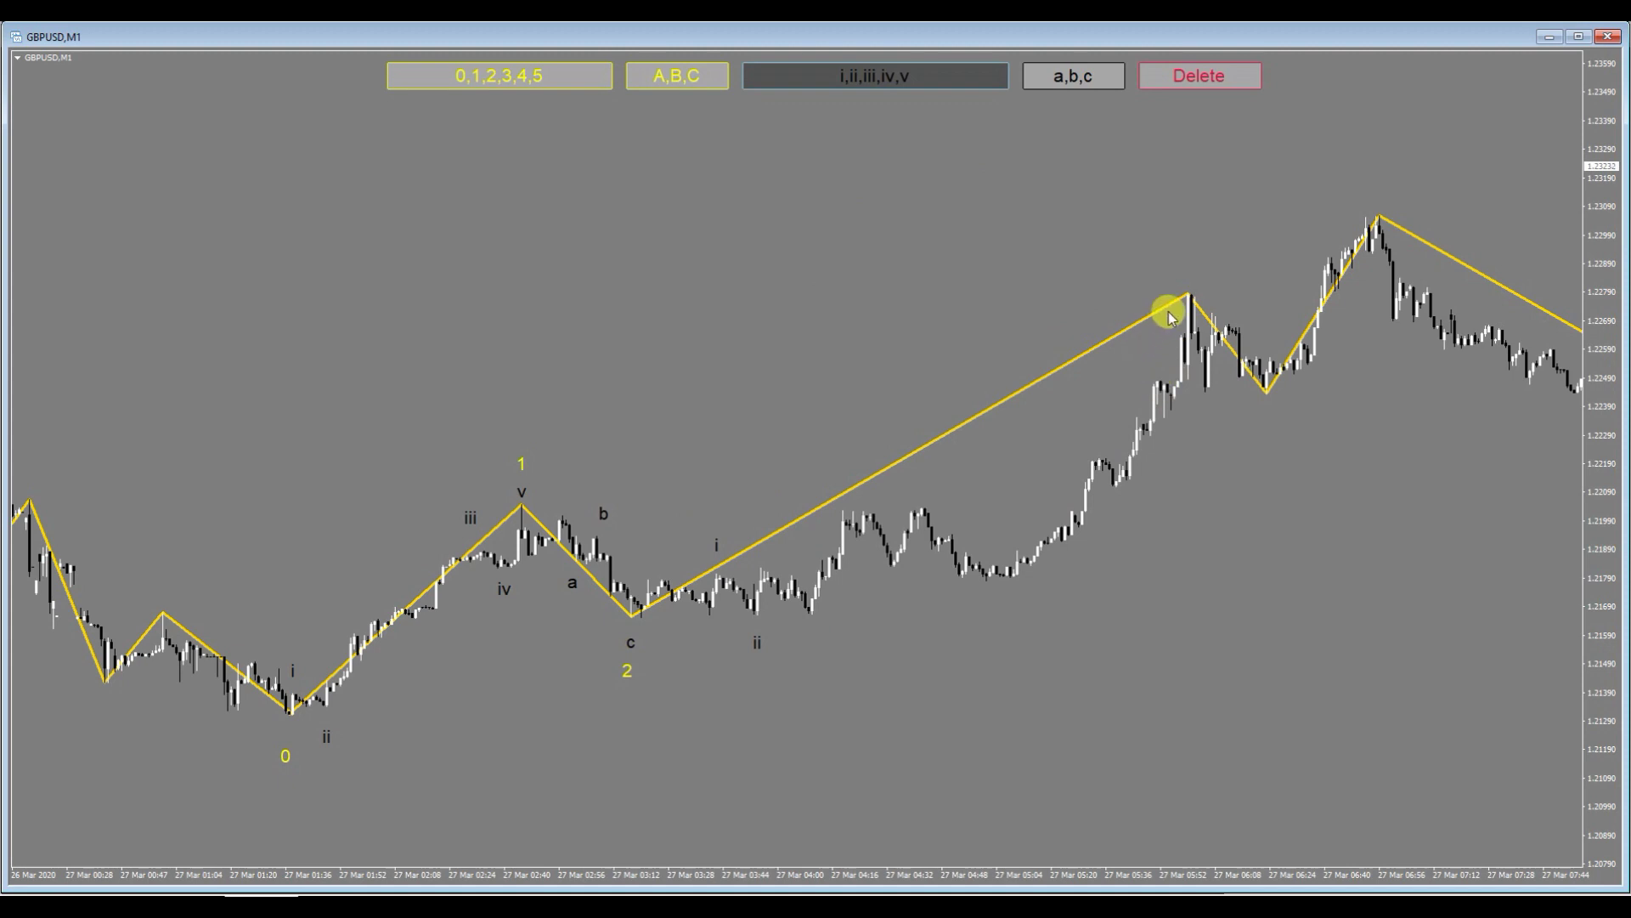
left_click(1151, 341)
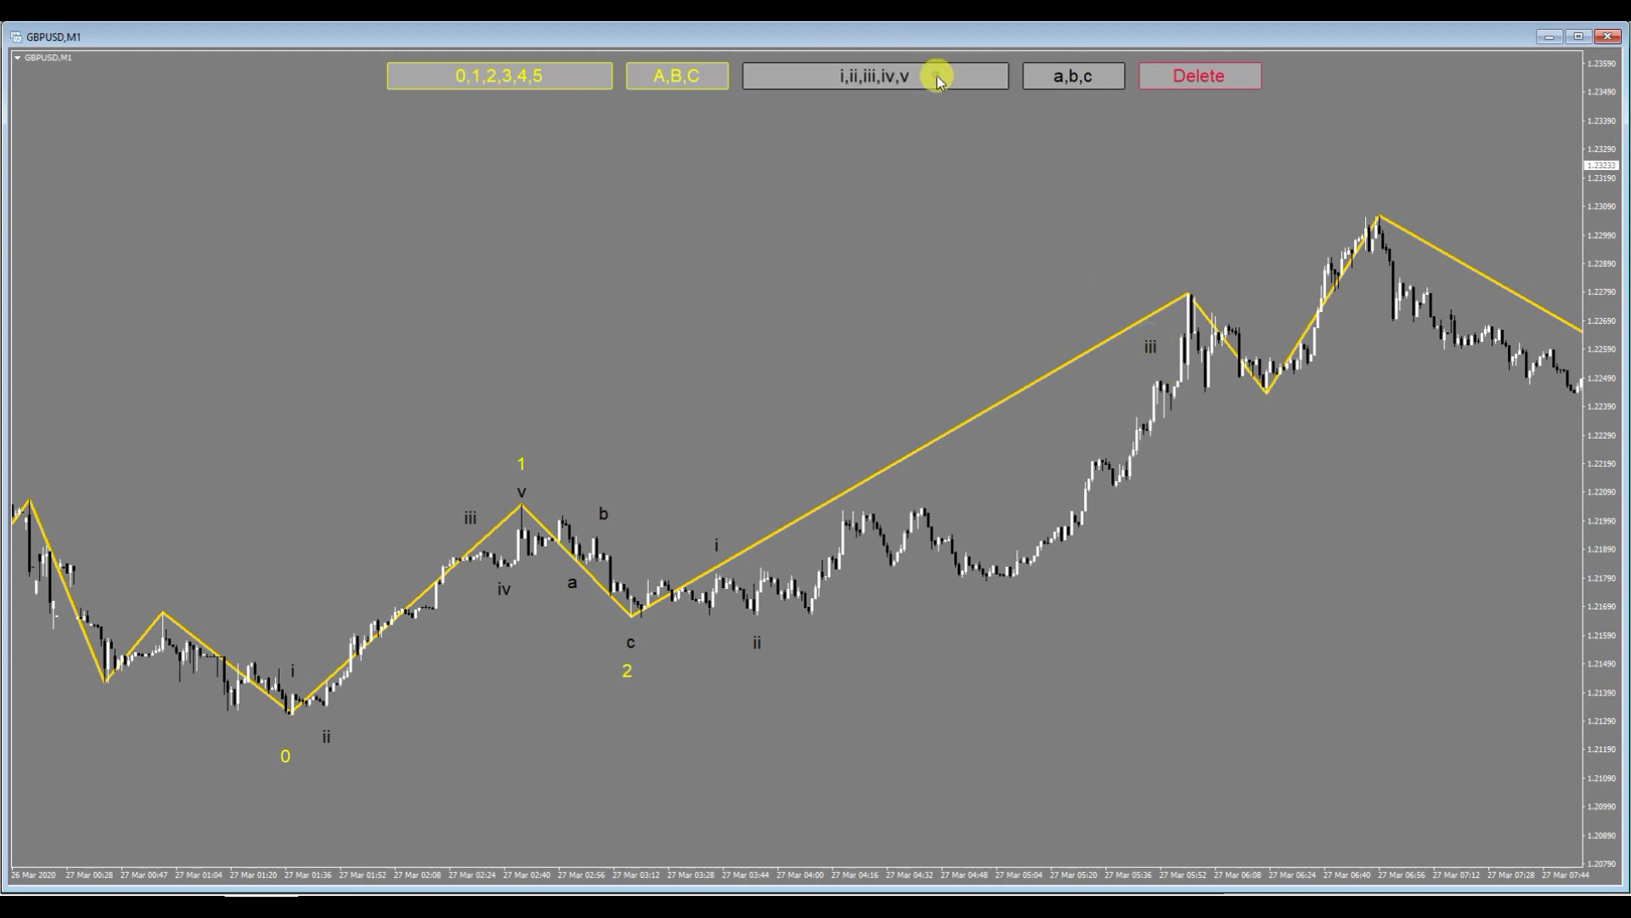
left_click(938, 78)
left_click(1171, 435)
left_click(977, 76)
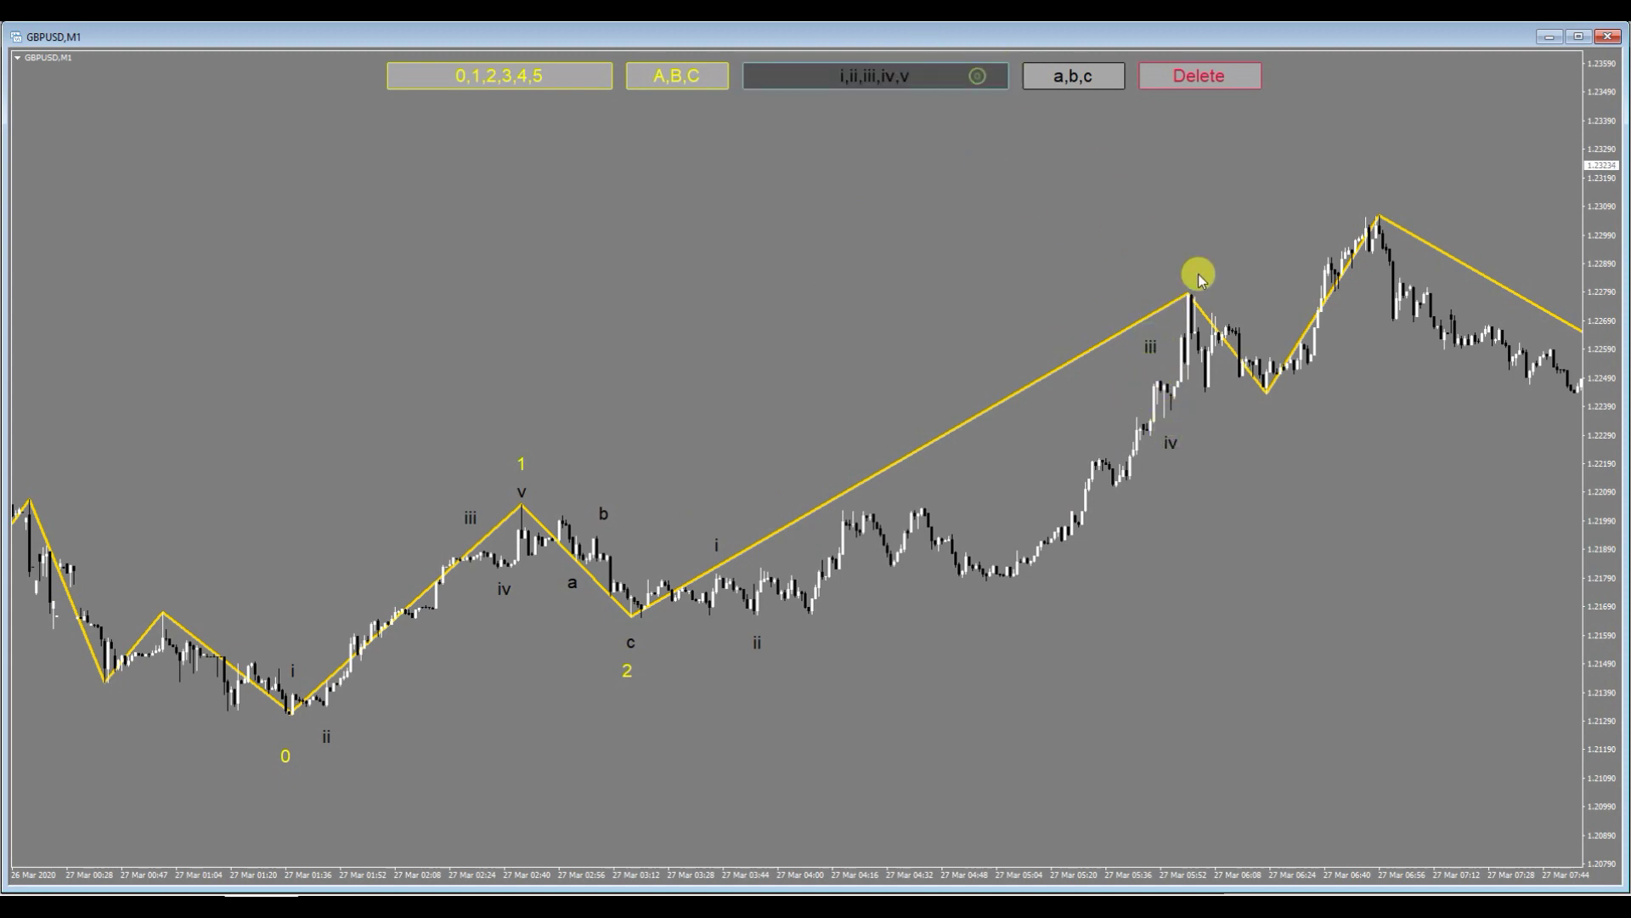
left_click(1187, 272)
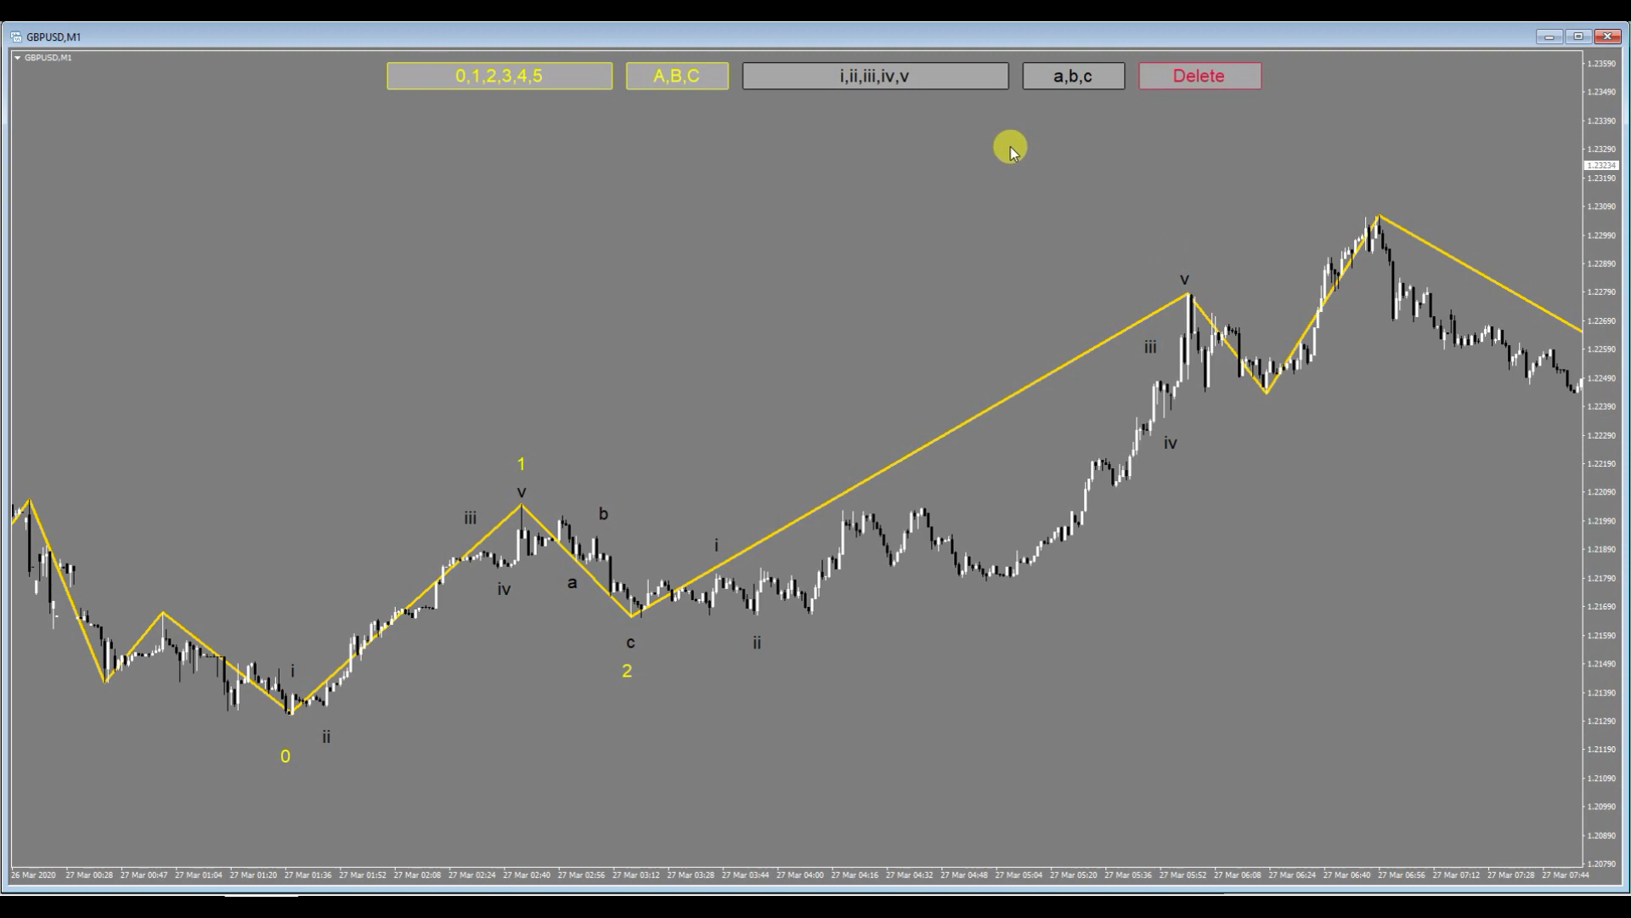
- Label wave 3 at its peak, 4 at the next trough and 5 at the highest peak
left_click(586, 75)
left_click(1187, 240)
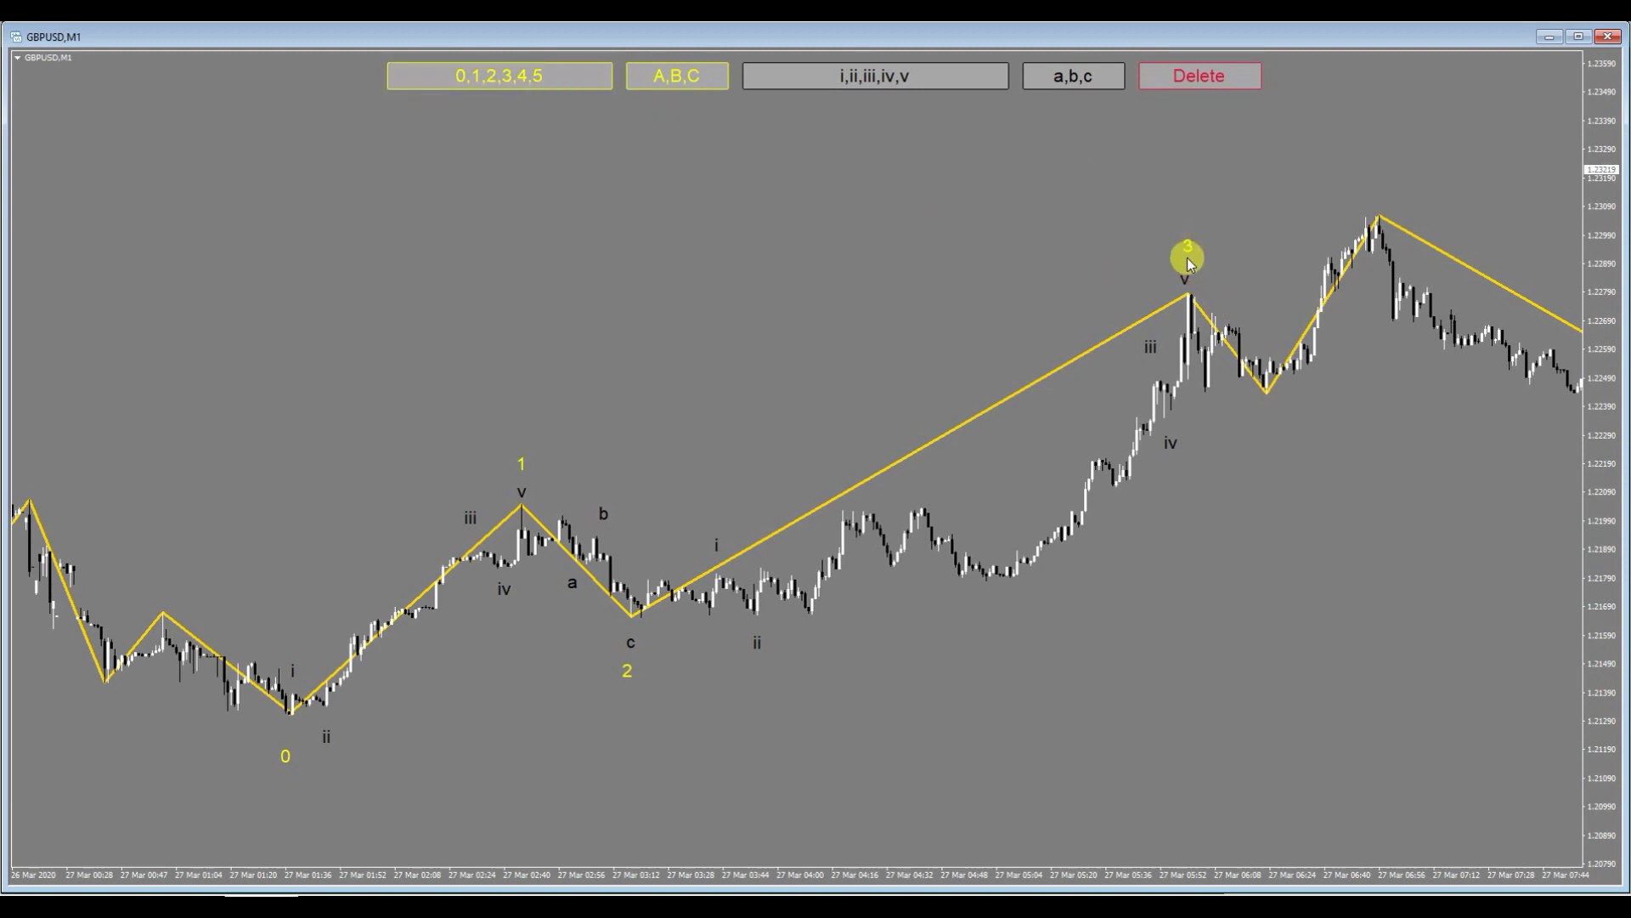
left_click(559, 76)
left_click(1264, 421)
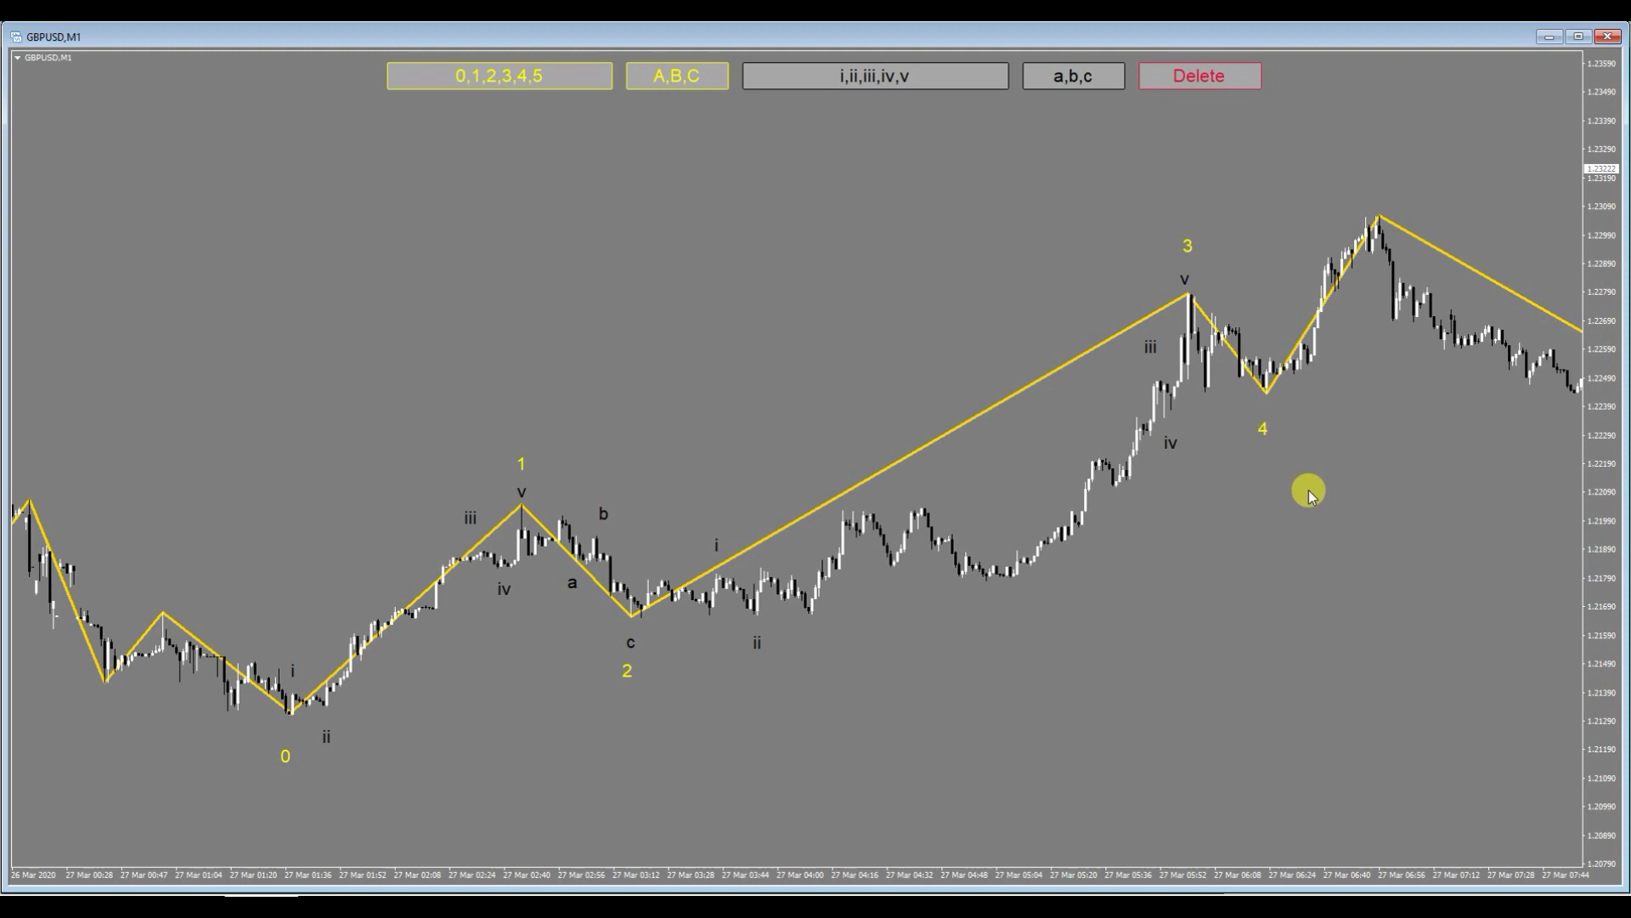
left_click(527, 79)
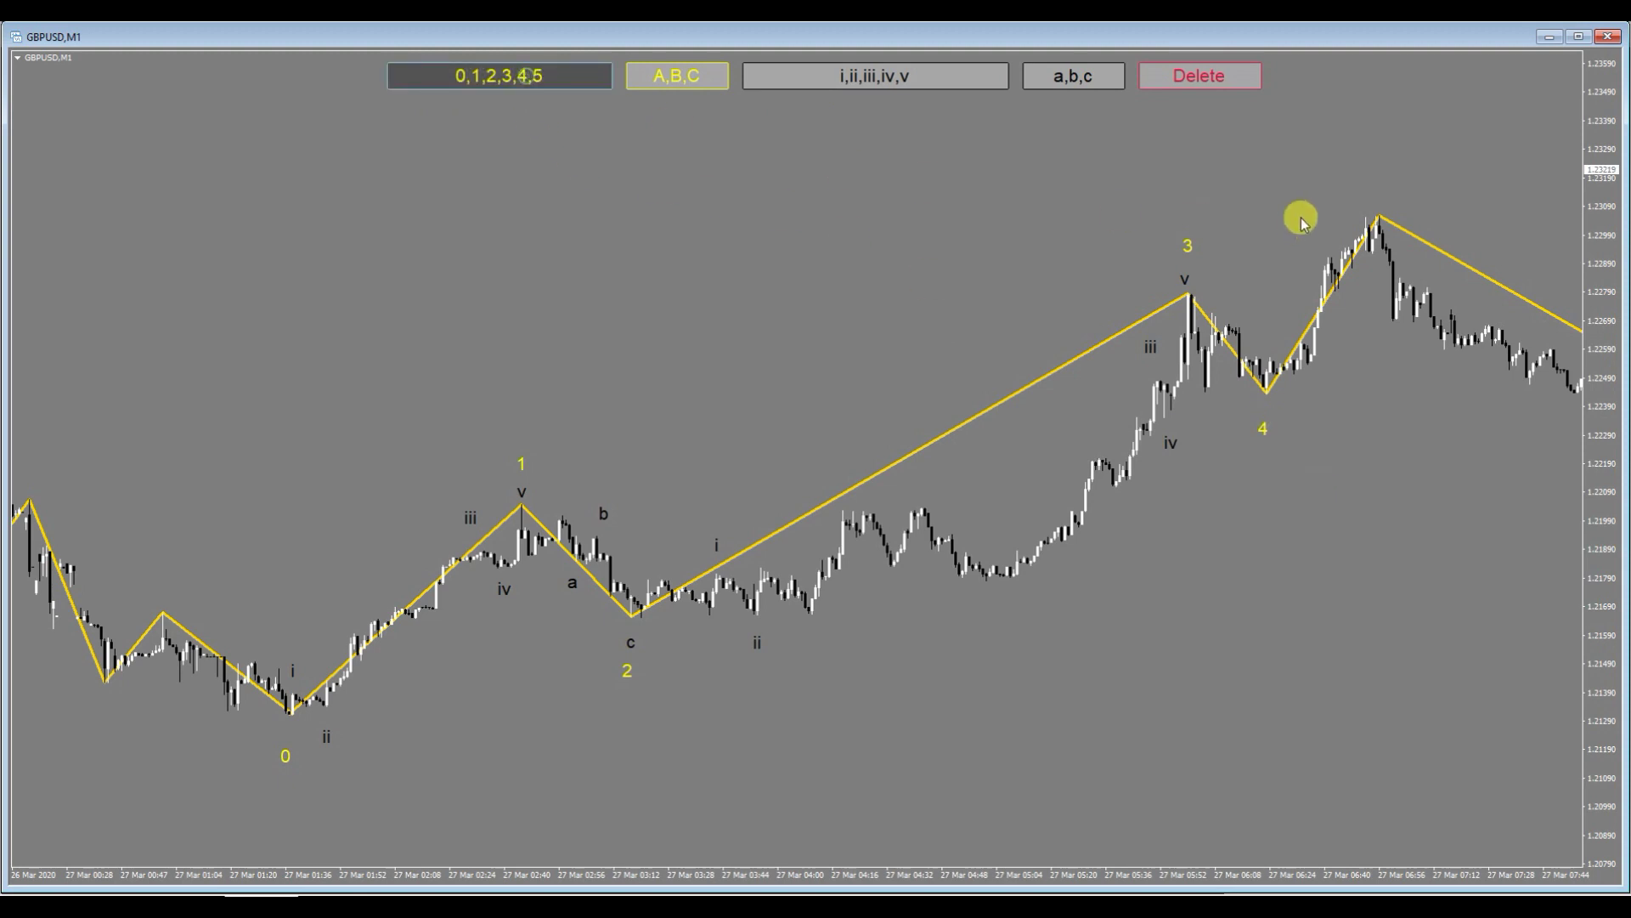
left_click(1378, 167)
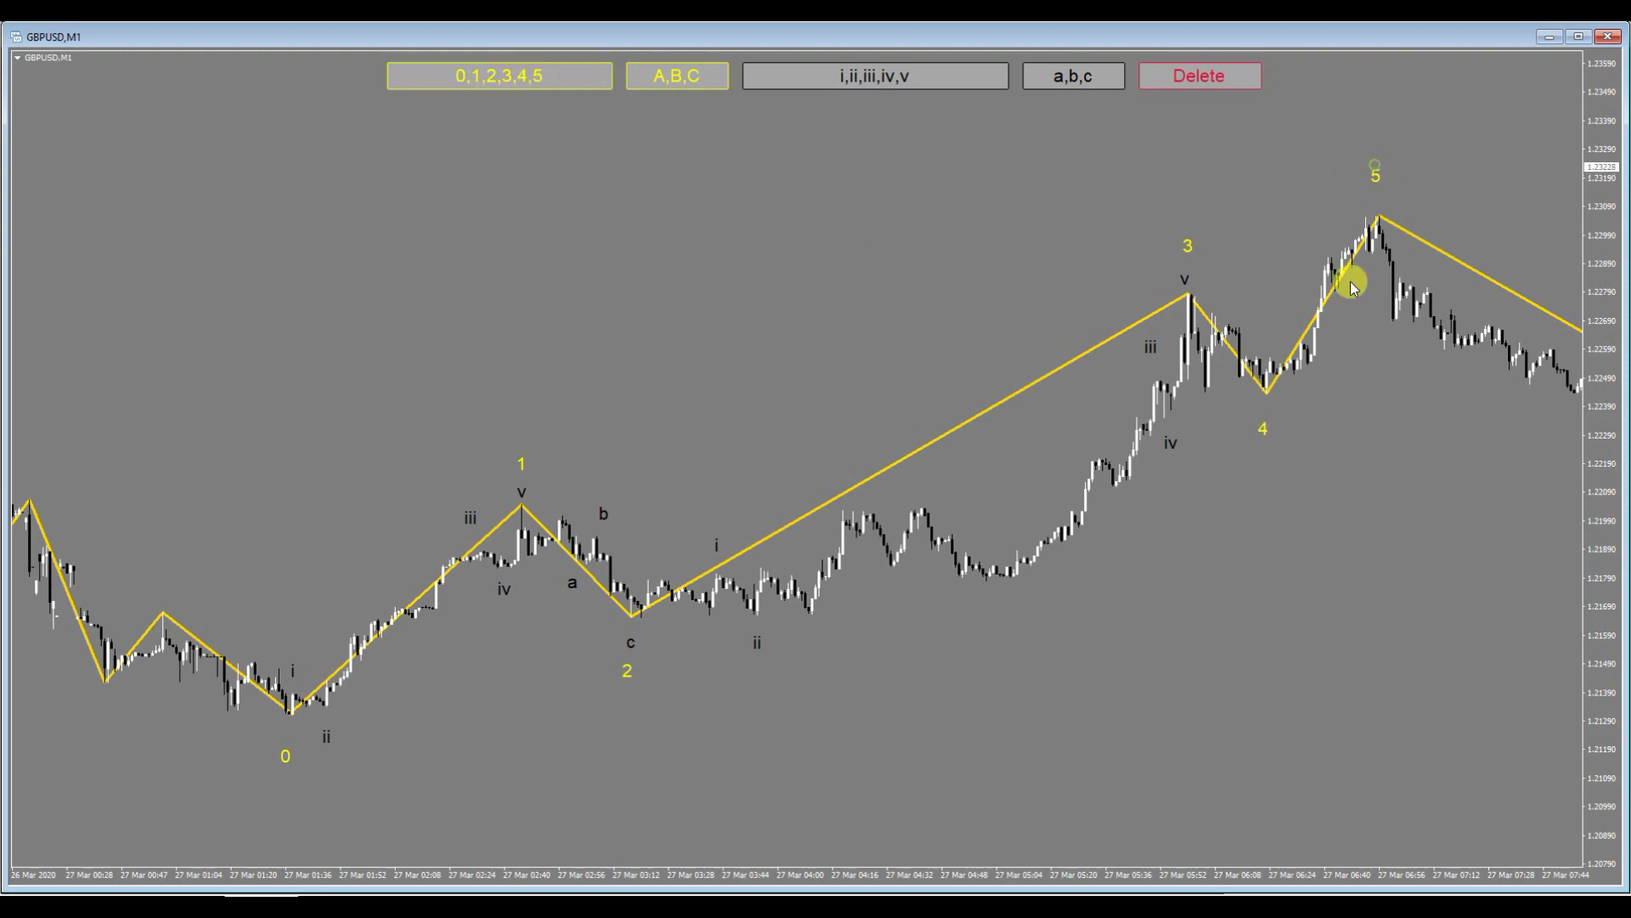
- Mark a, b and c in the dip from wave 3 to the wave 4 trough
left_click(1083, 76)
left_click(1204, 398)
left_click(1062, 78)
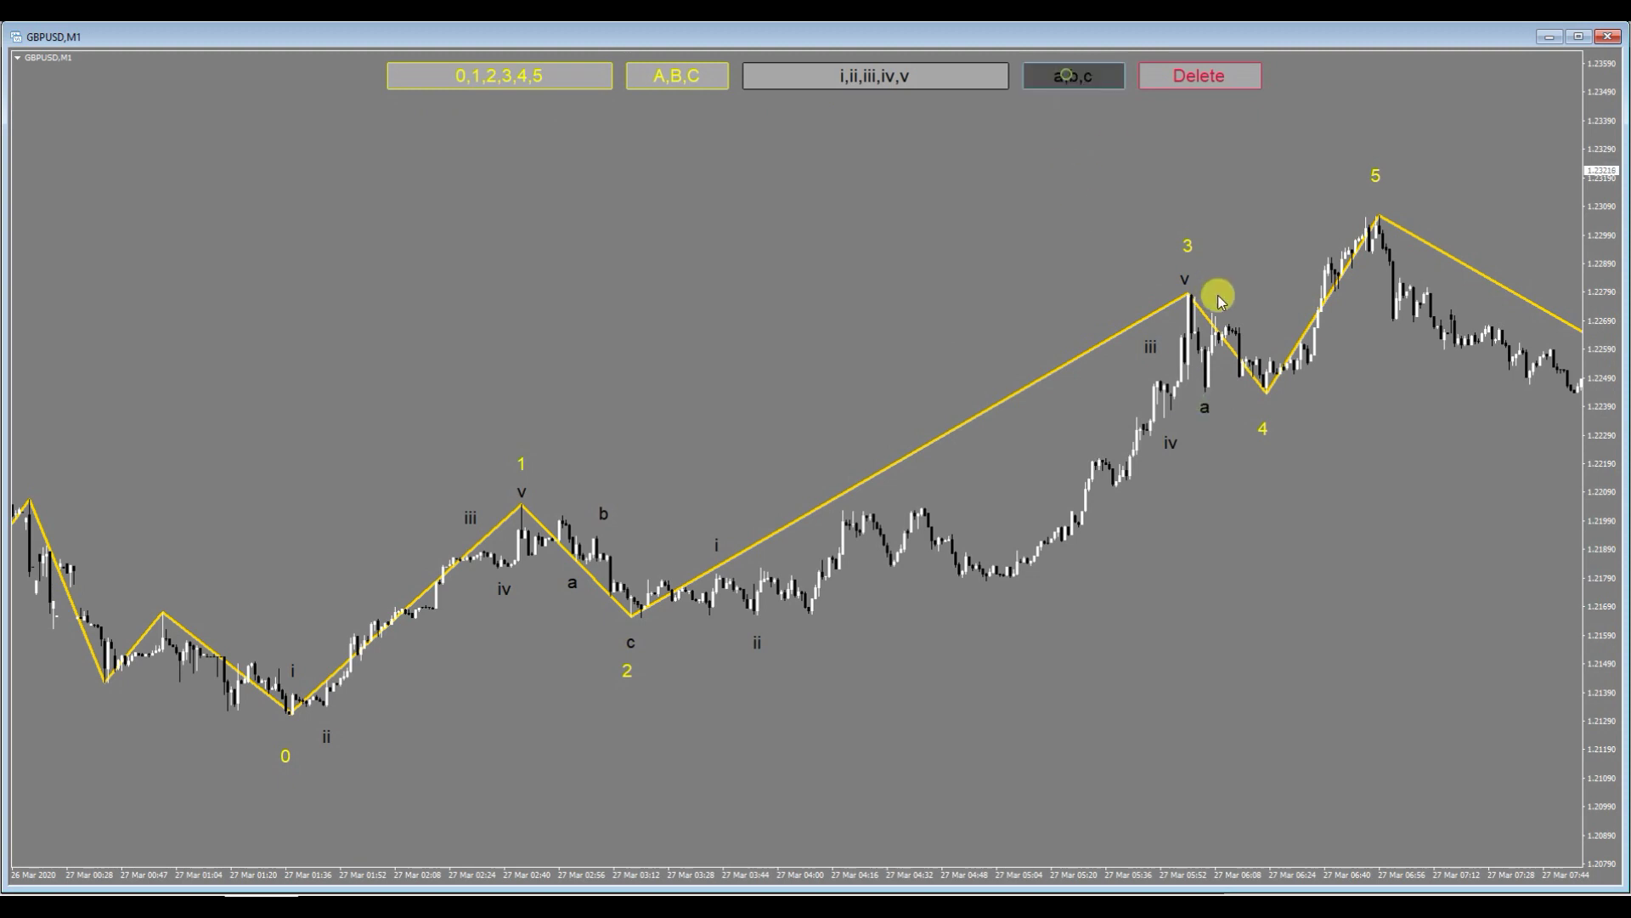
left_click(1216, 296)
left_click(1075, 77)
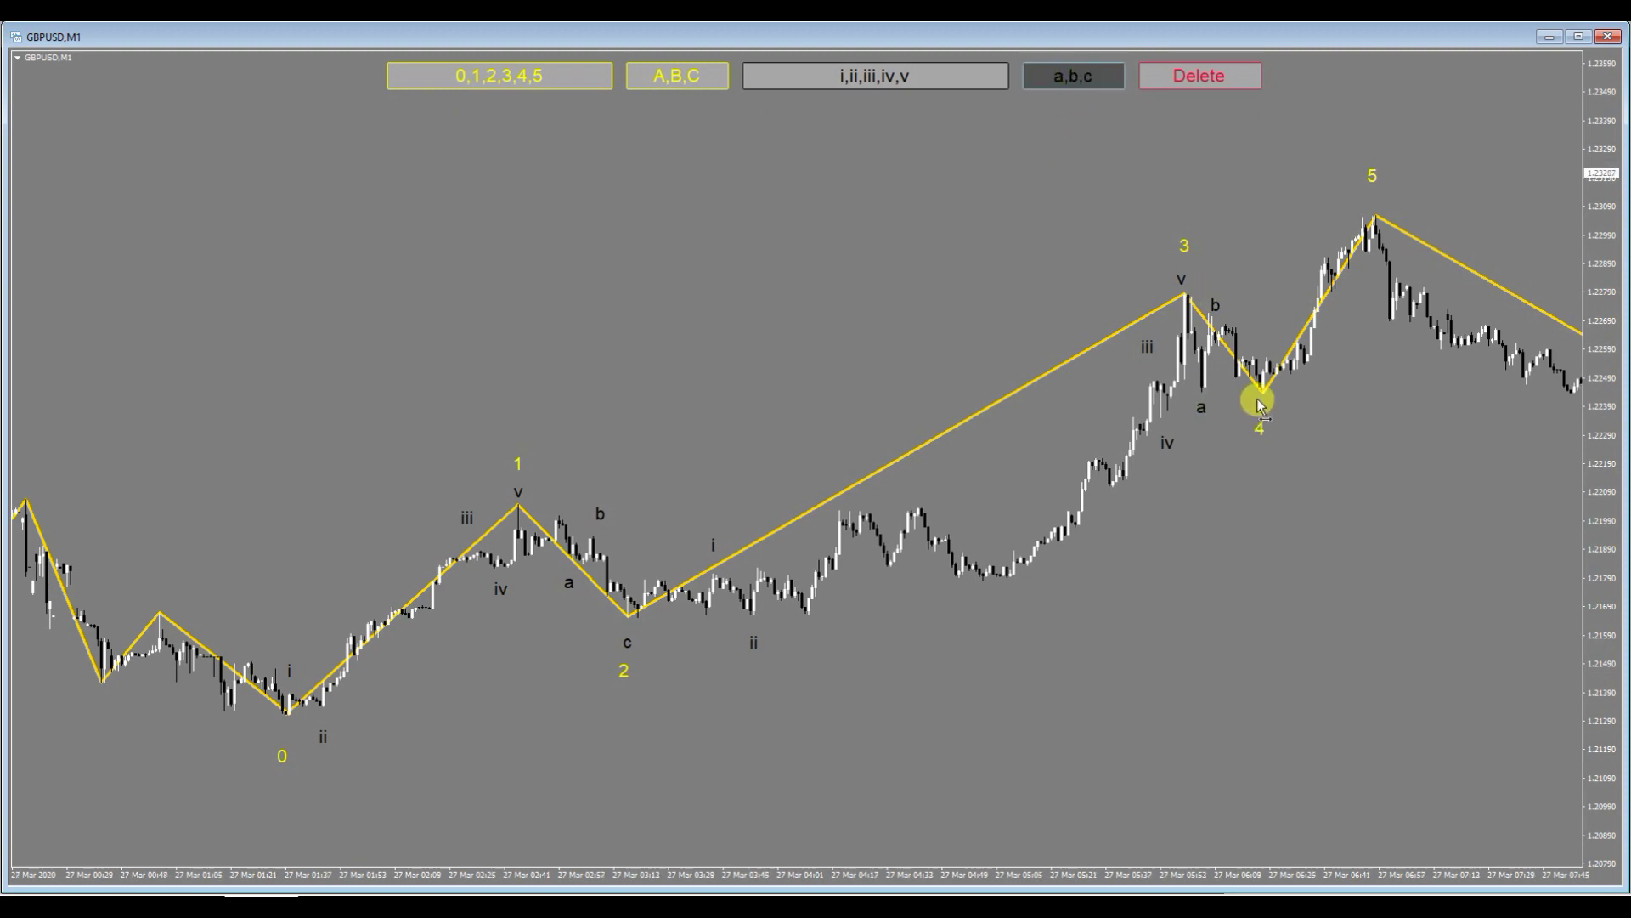
left_click(1261, 404)
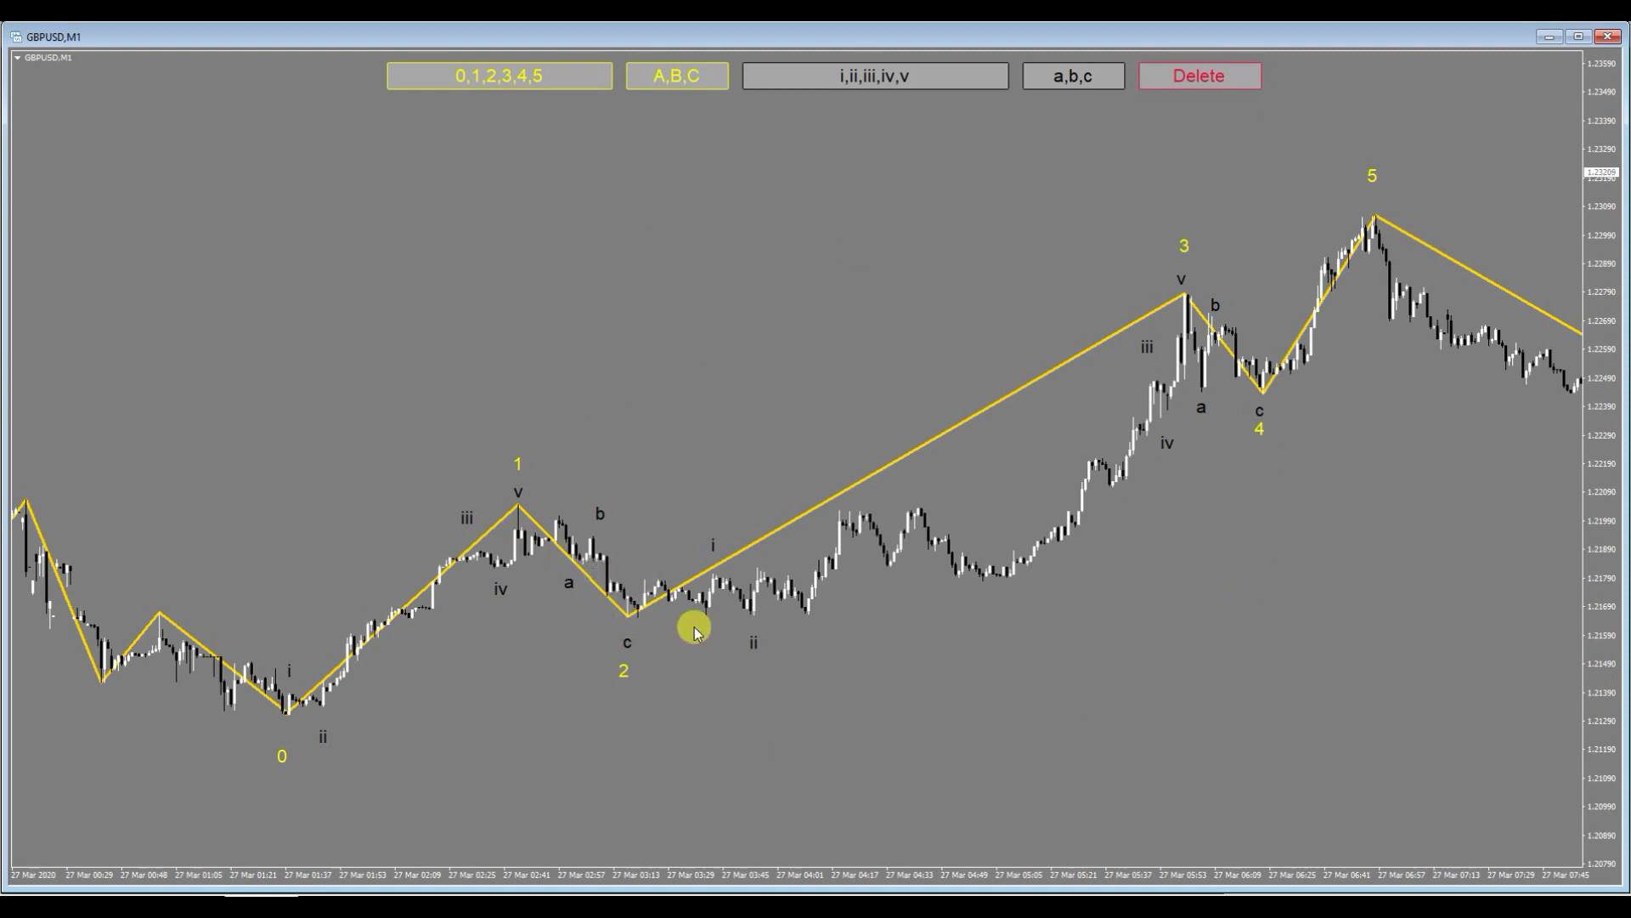
- Use the Delete button to clear every wave label off the GBPUSD chart
left_click(1221, 76)
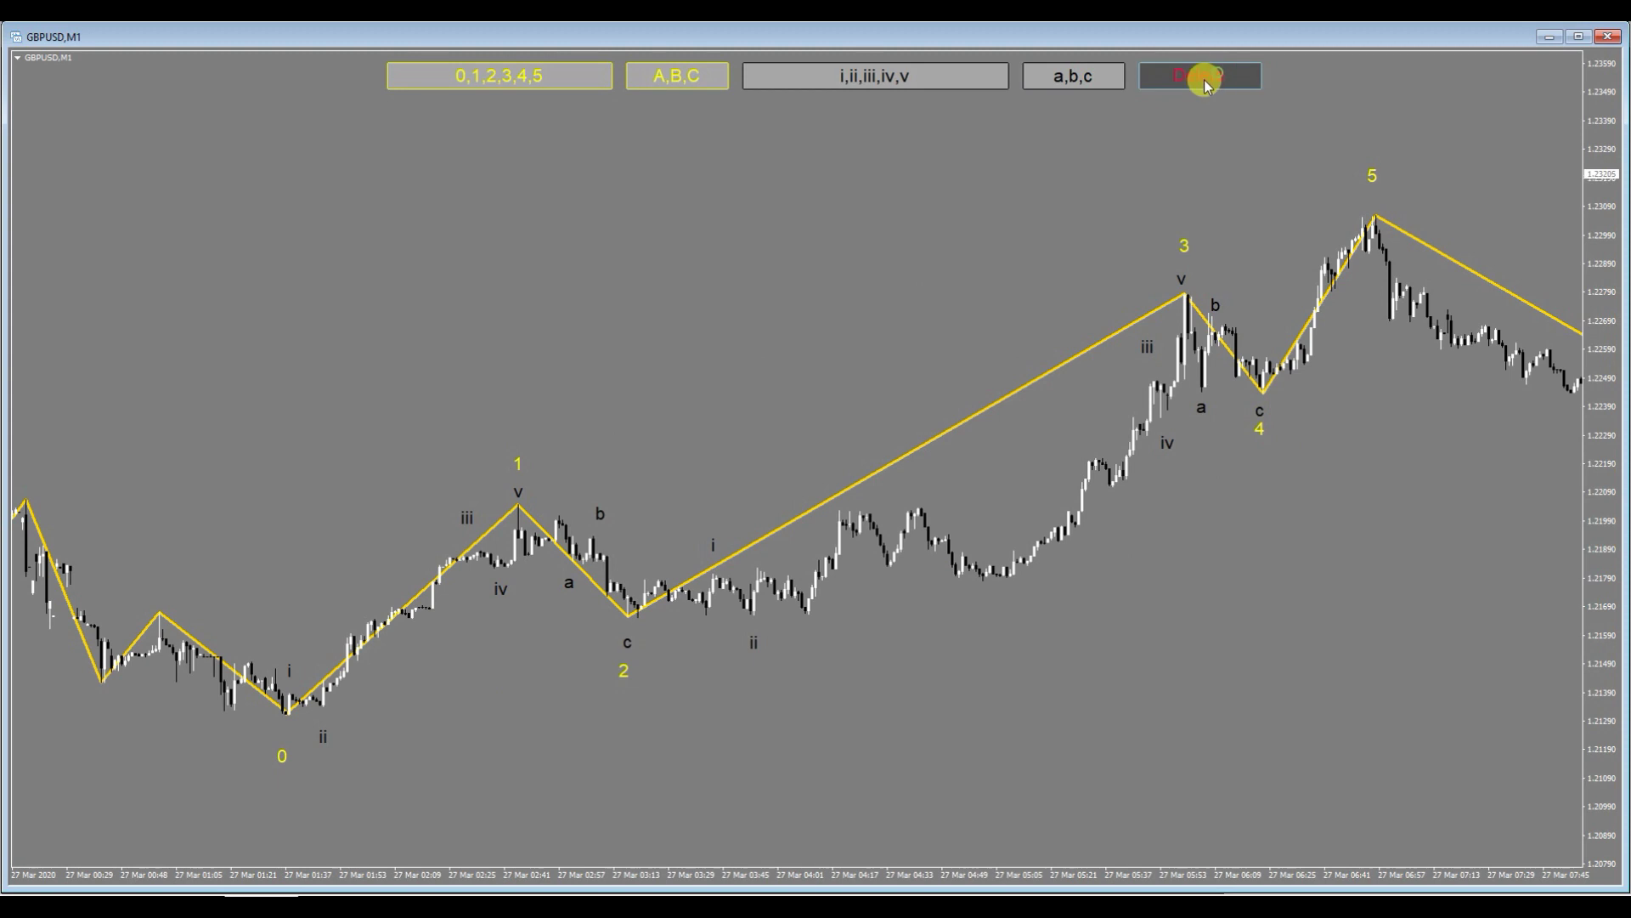
left_click(759, 213)
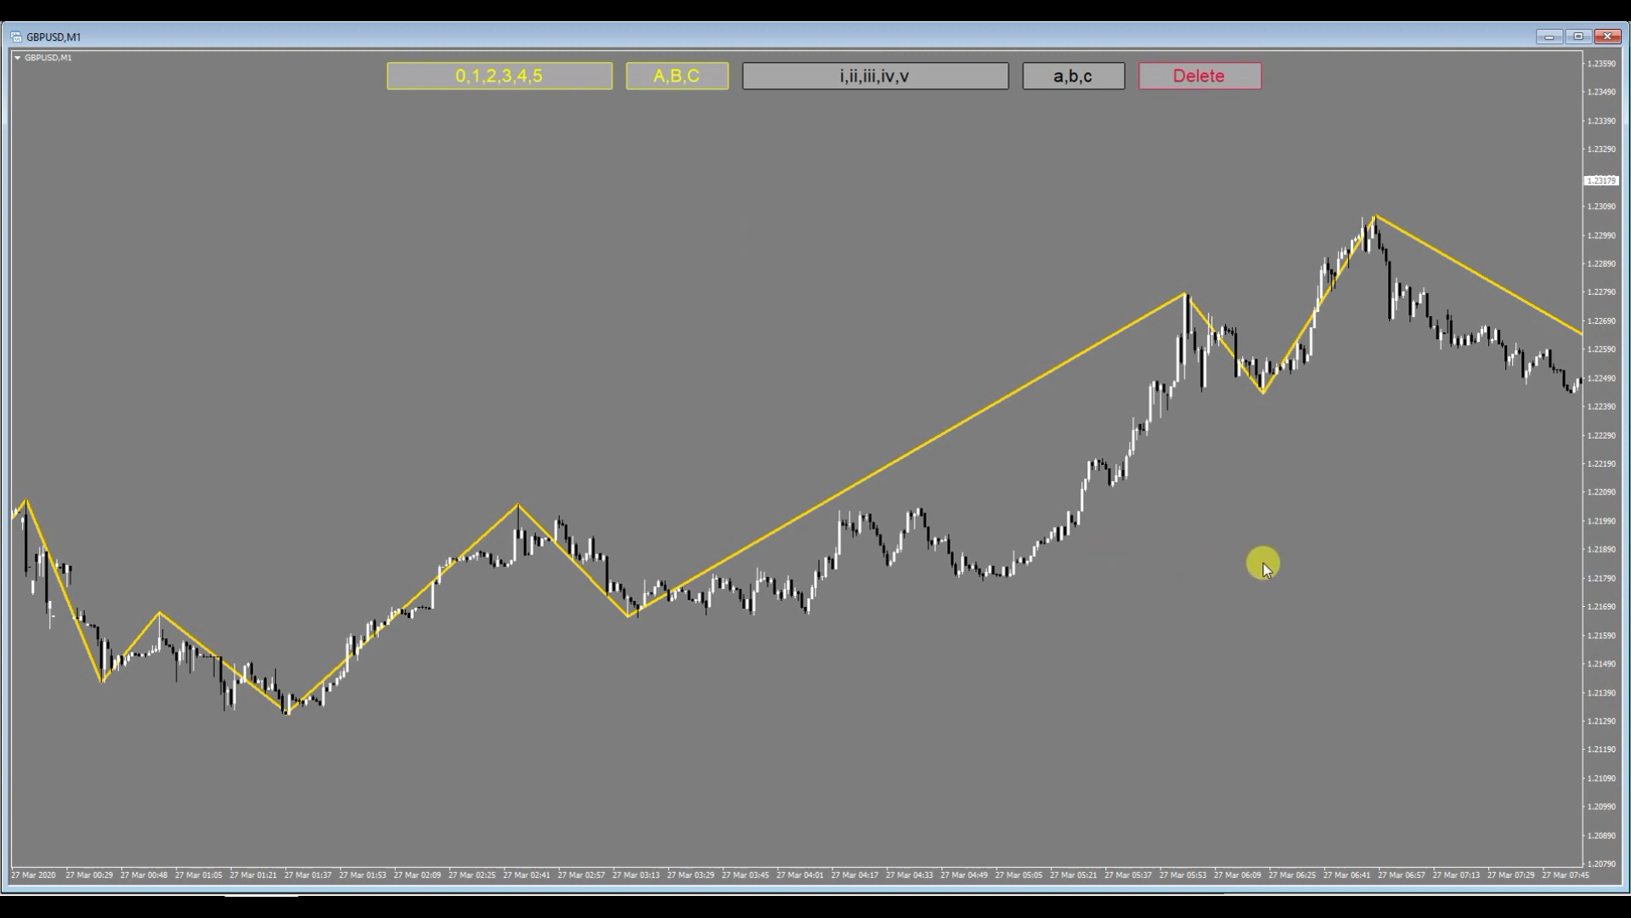
- Shift the chart to later bars and label the first swings as waves 0, 1 and 2
left_click_drag(1438, 550, 437, 403)
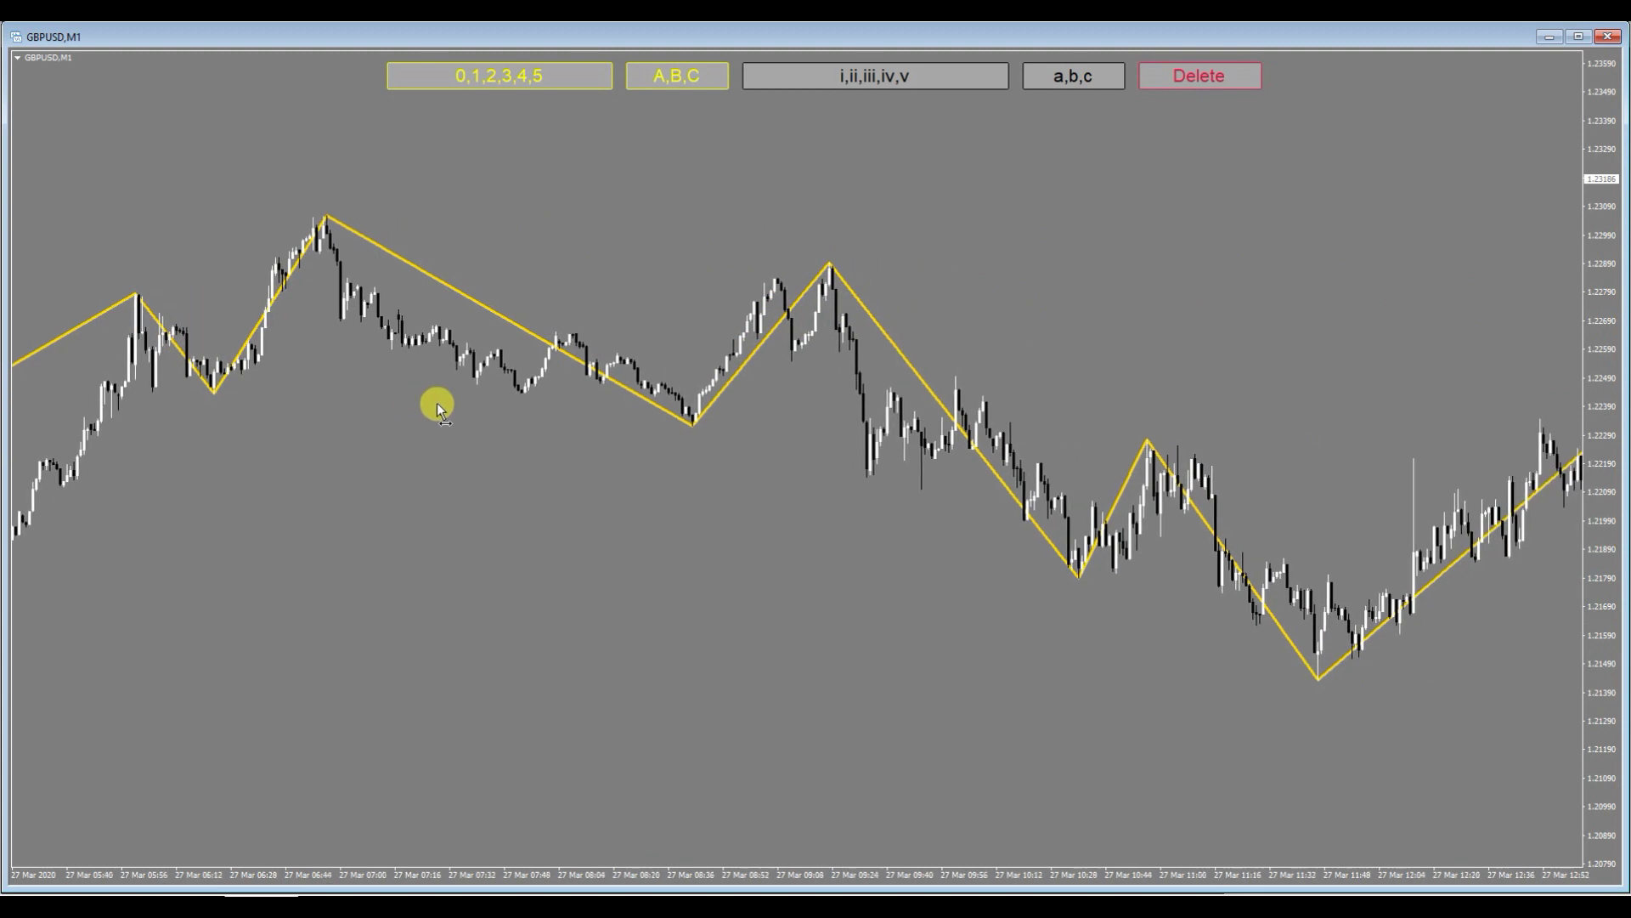
left_click(510, 80)
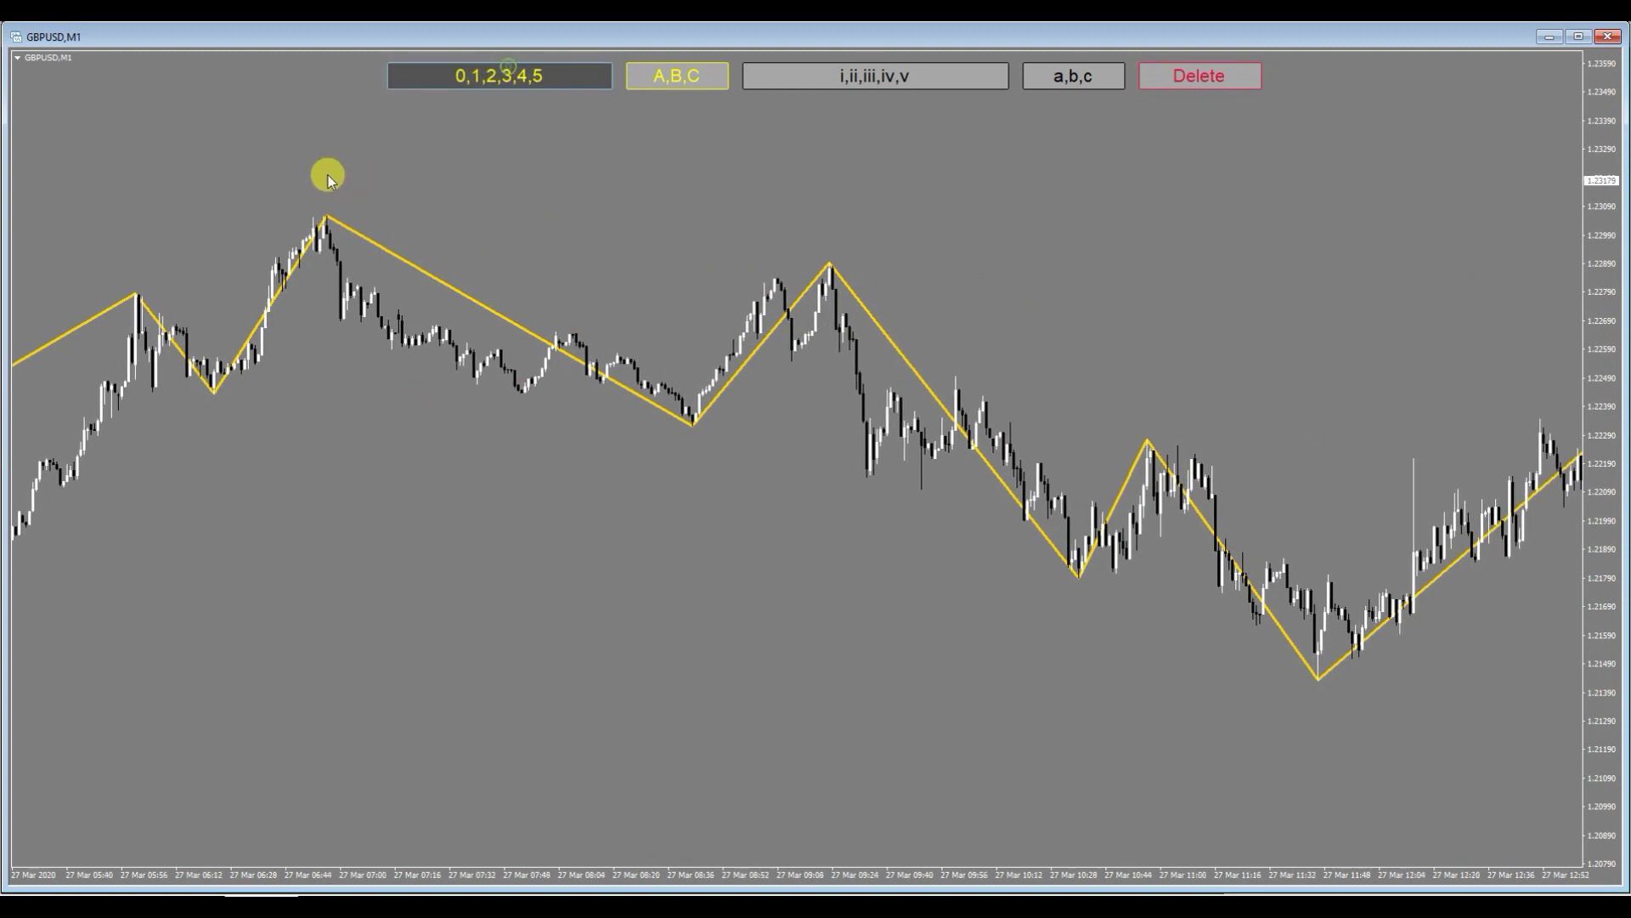
left_click(324, 174)
left_click(508, 75)
left_click(679, 459)
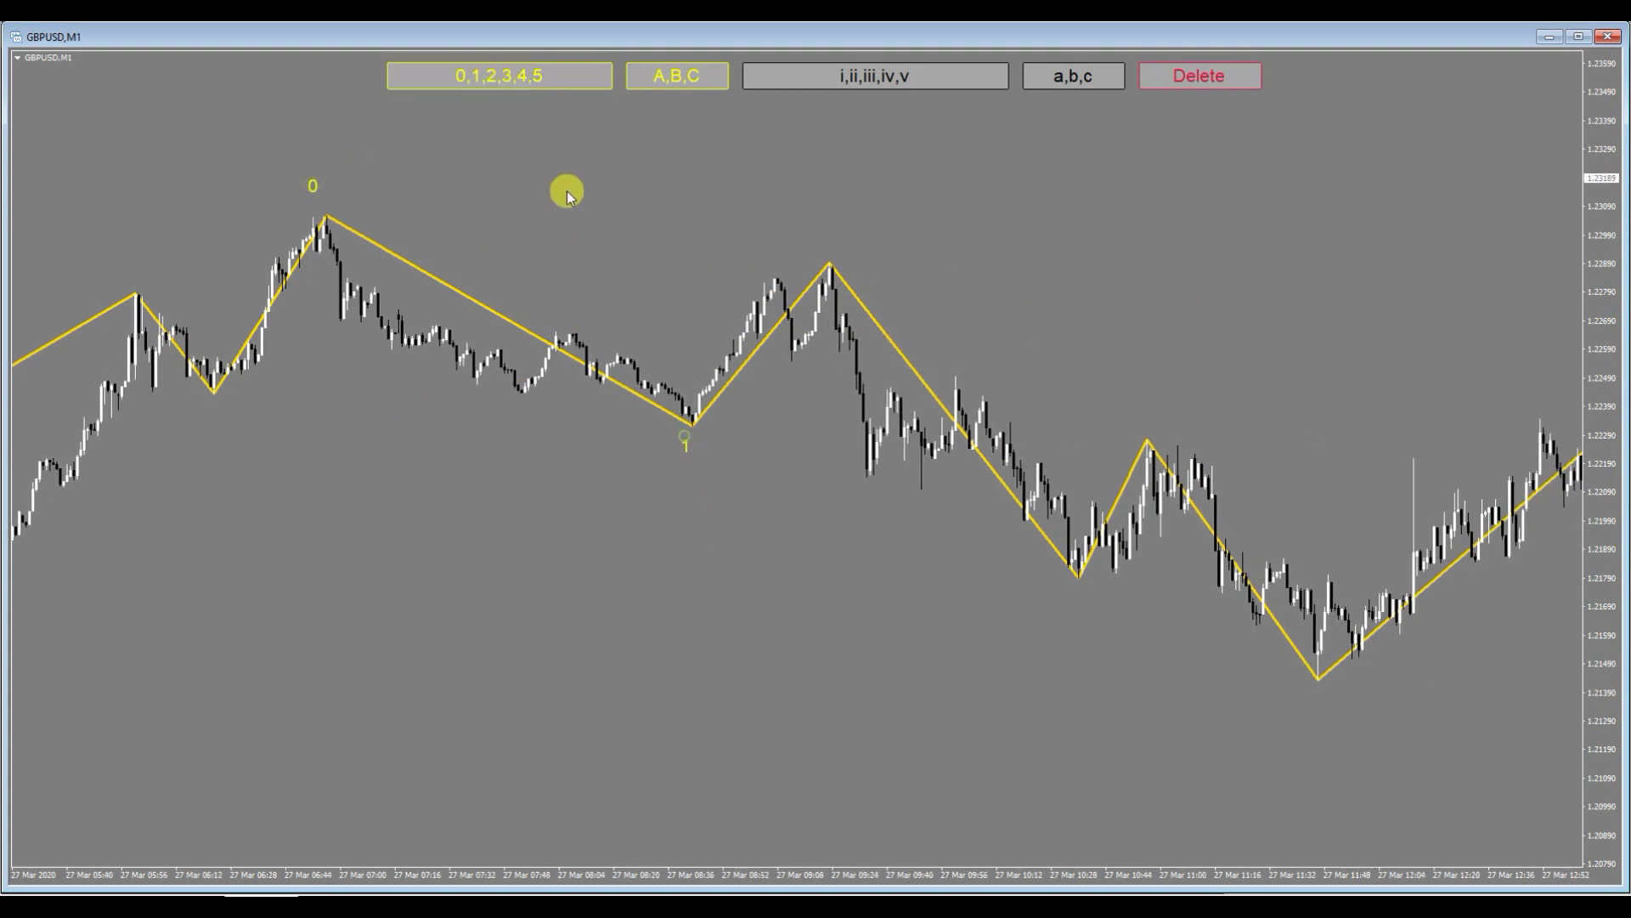
left_click(540, 75)
left_click(806, 216)
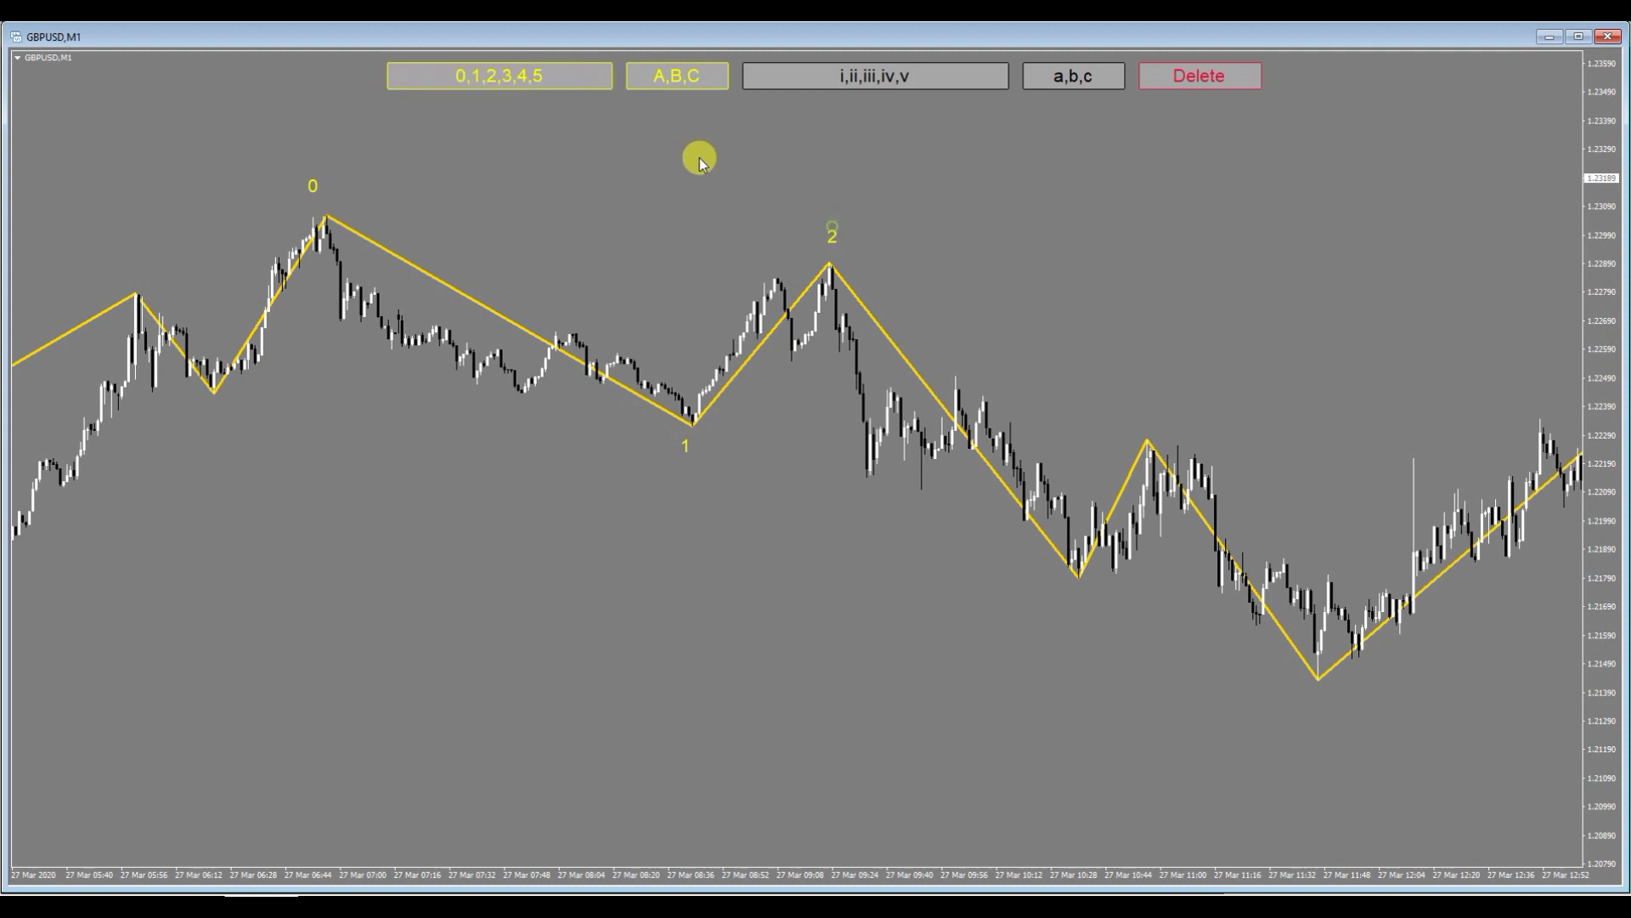
- Label the next low, peak and lowest trough as waves 3, 4 and 5
left_click(582, 81)
left_click(1079, 593)
left_click(562, 74)
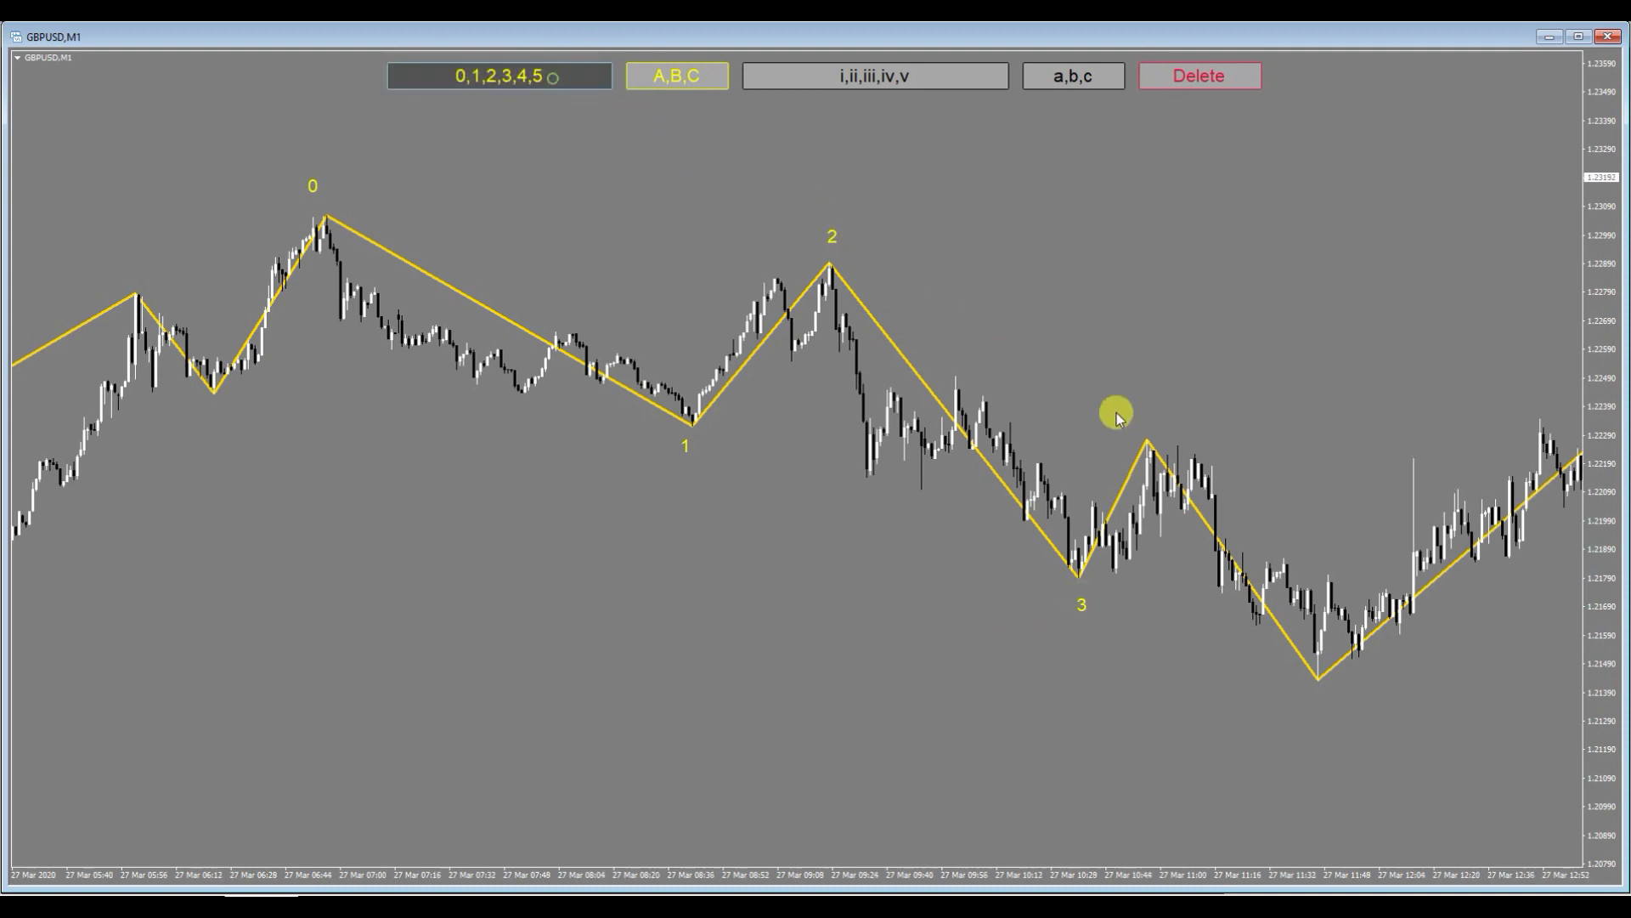
left_click(1141, 407)
left_click(554, 80)
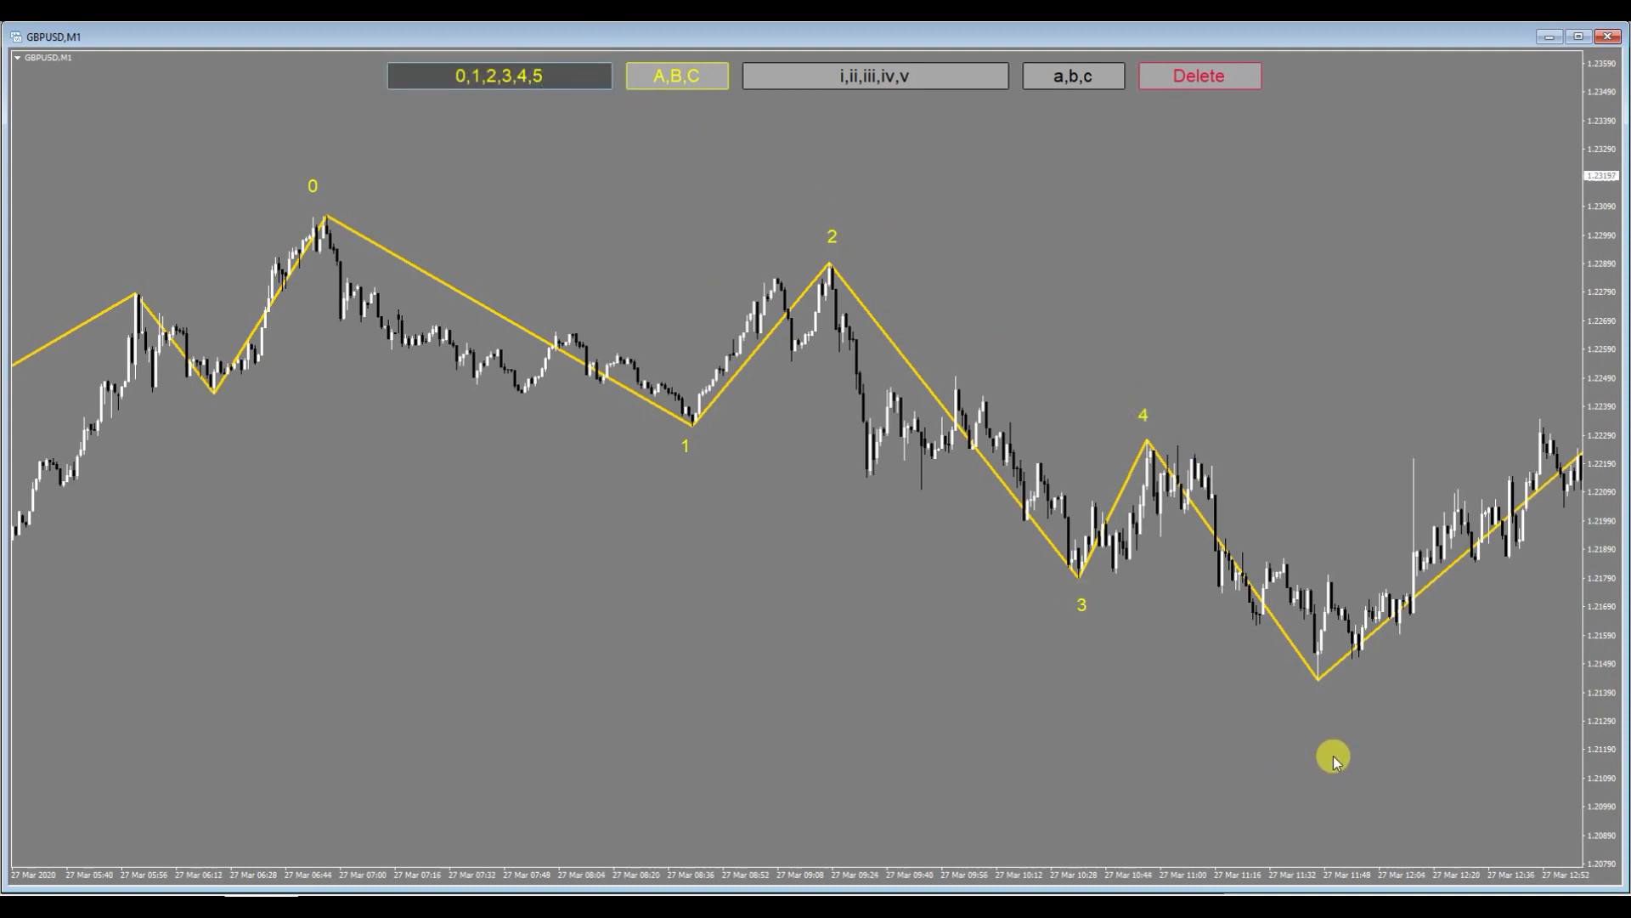
left_click(1320, 703)
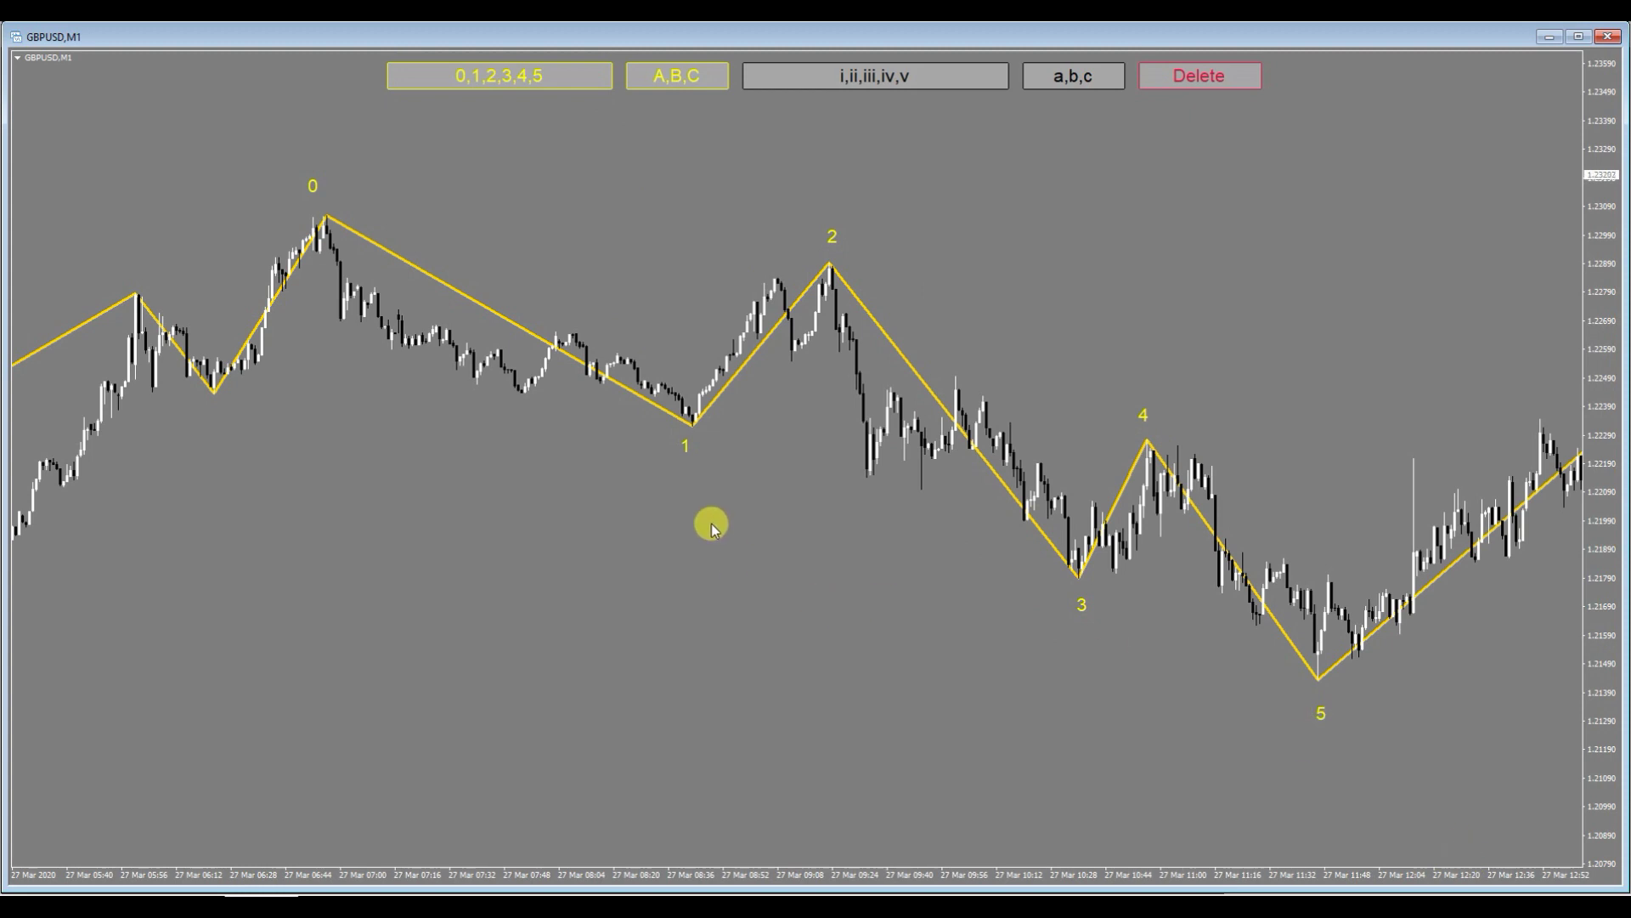
- Place a, b, c subwave labels on the swings leading into the wave-2 peak
left_click(795, 228)
left_click(1081, 75)
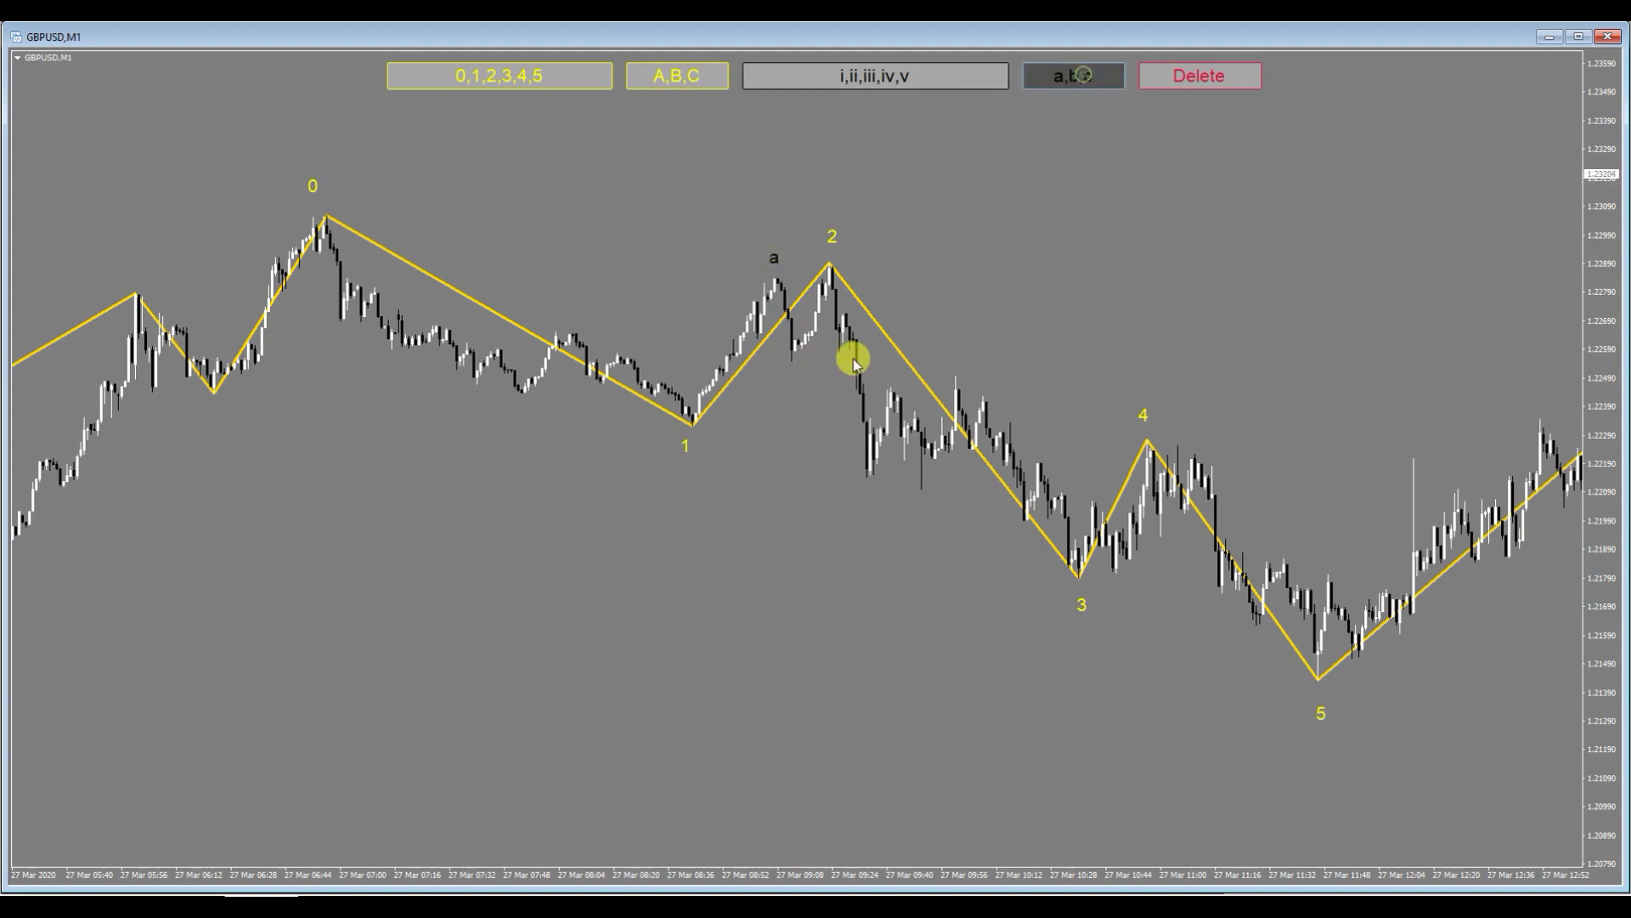
left_click(790, 376)
left_click(1095, 75)
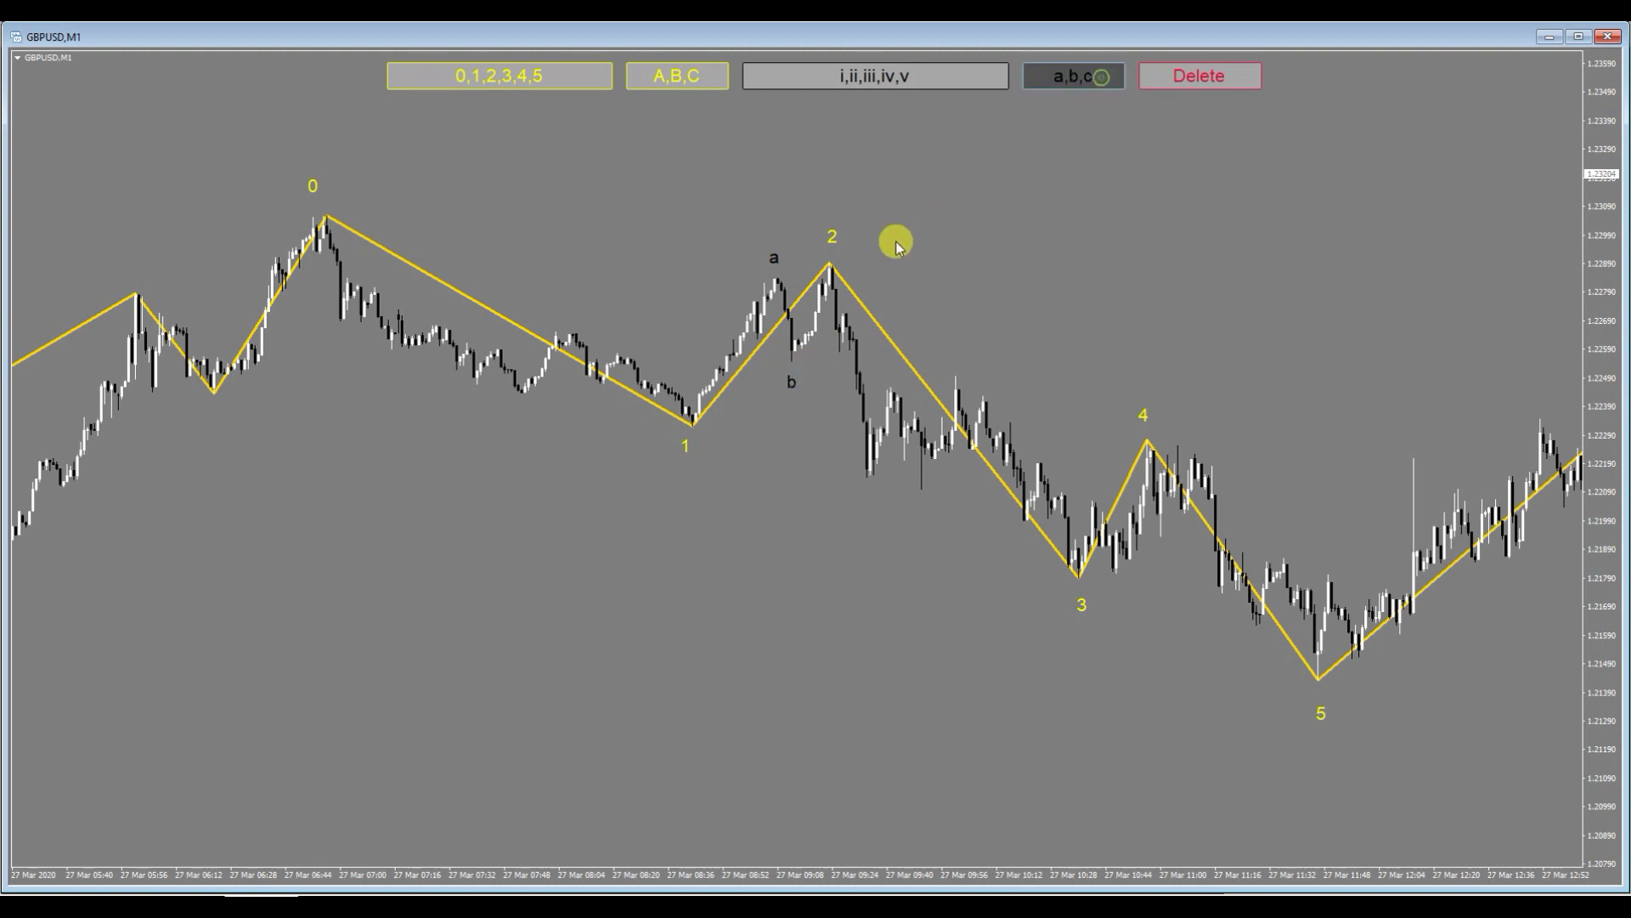
left_click(831, 257)
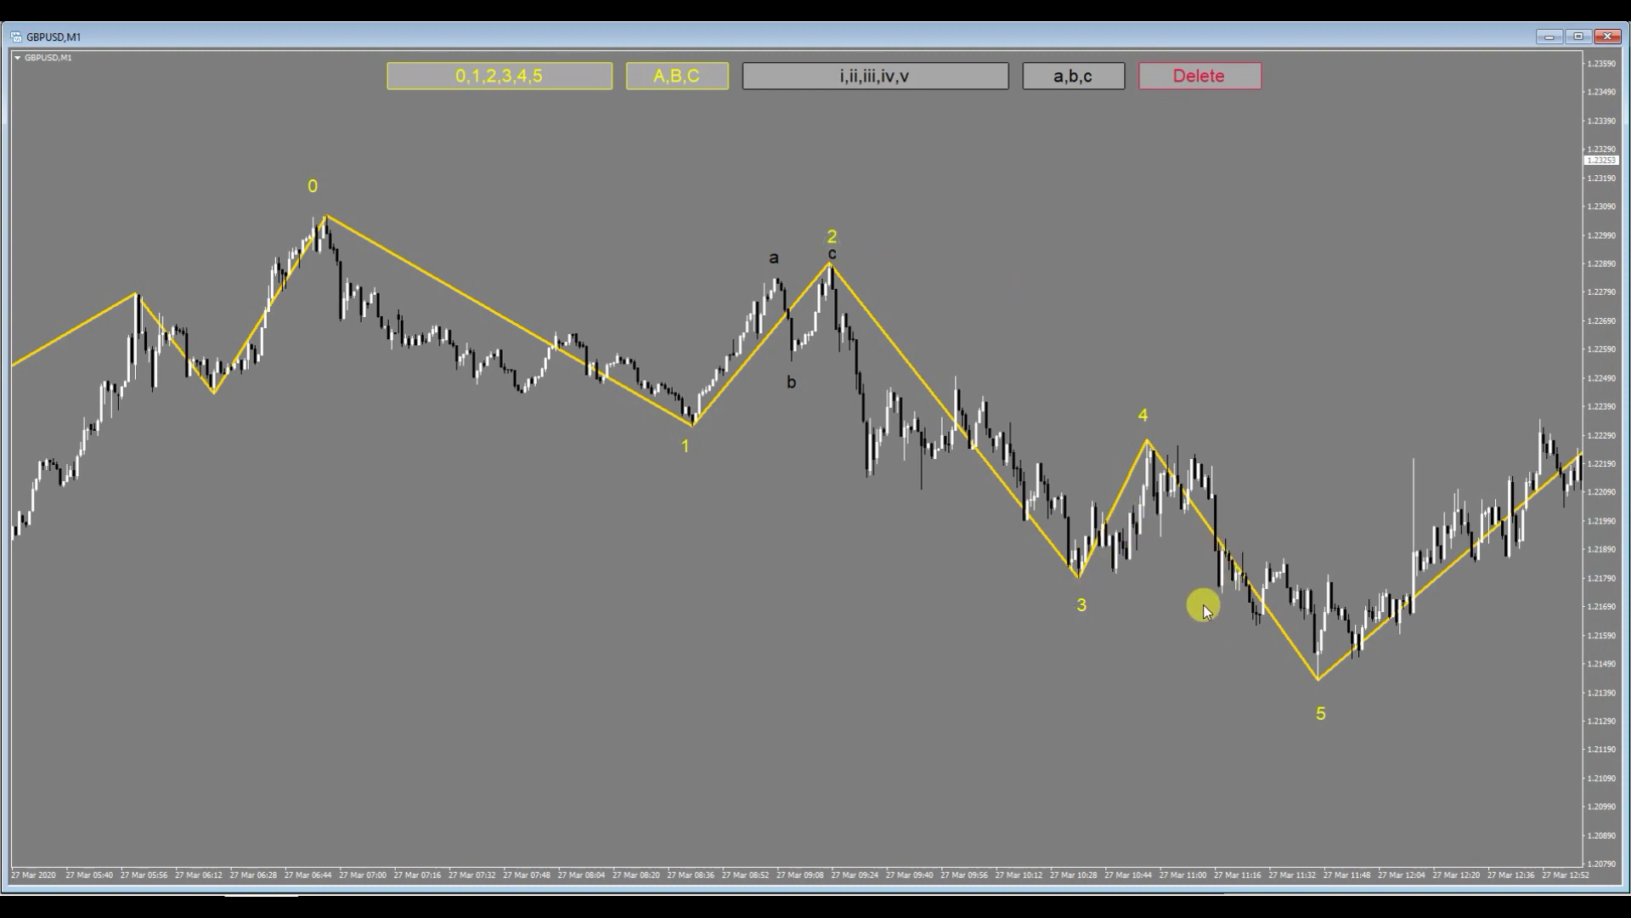
- Place a, b, c subwave labels on the bounce, dip and wave-4 peak after wave 3
left_click(1085, 76)
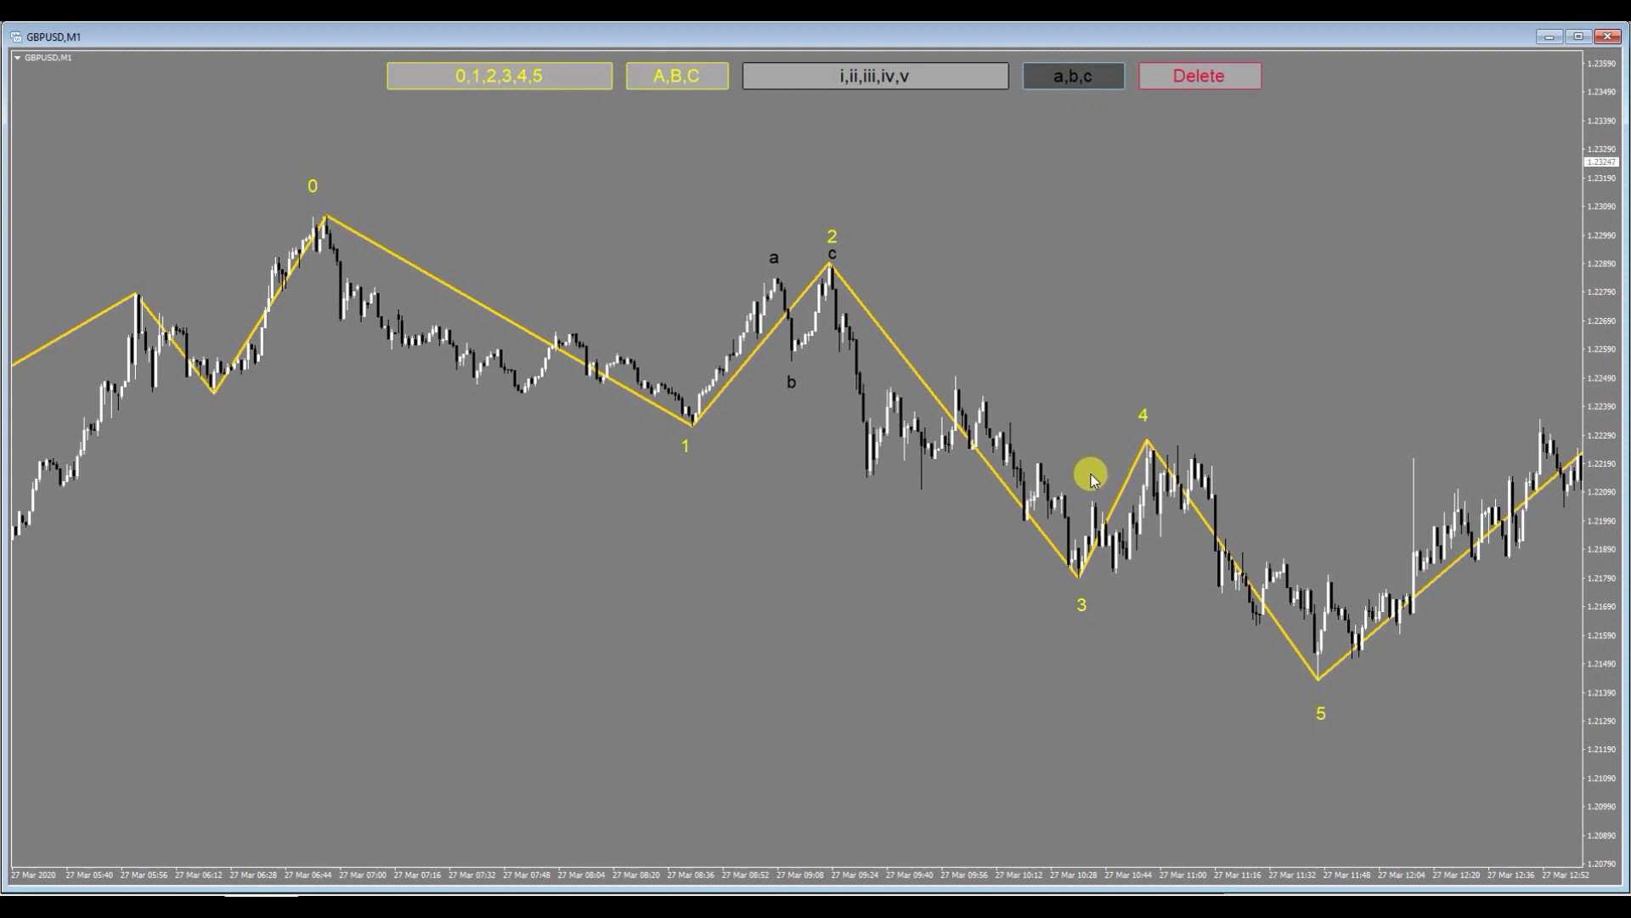
left_click(1094, 480)
left_click(1091, 78)
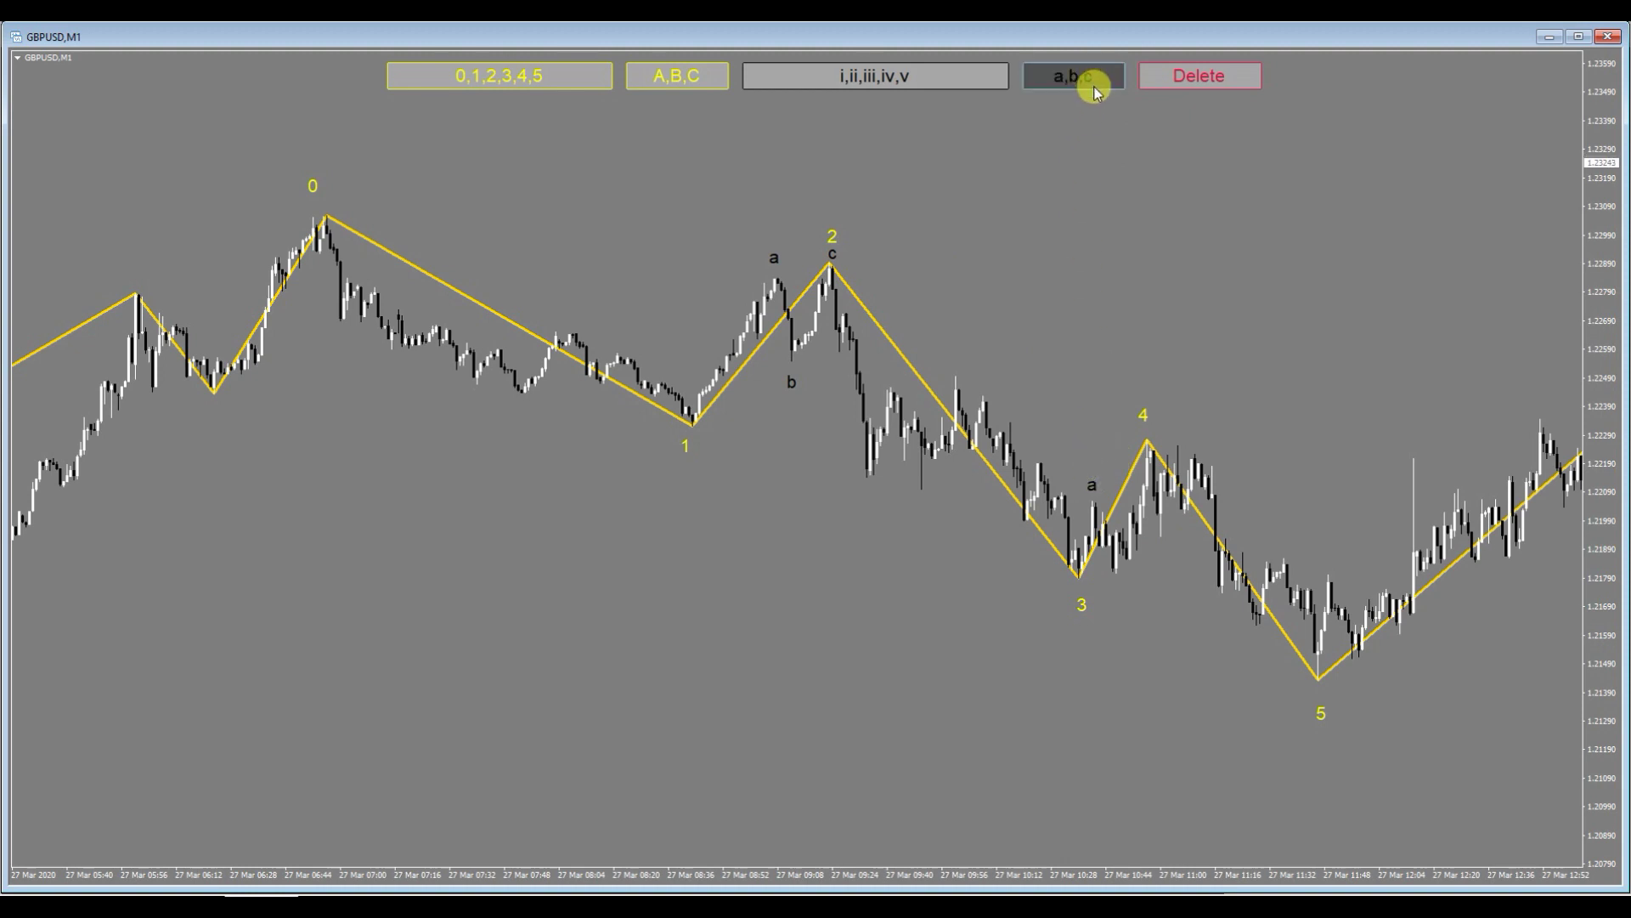
left_click(1118, 585)
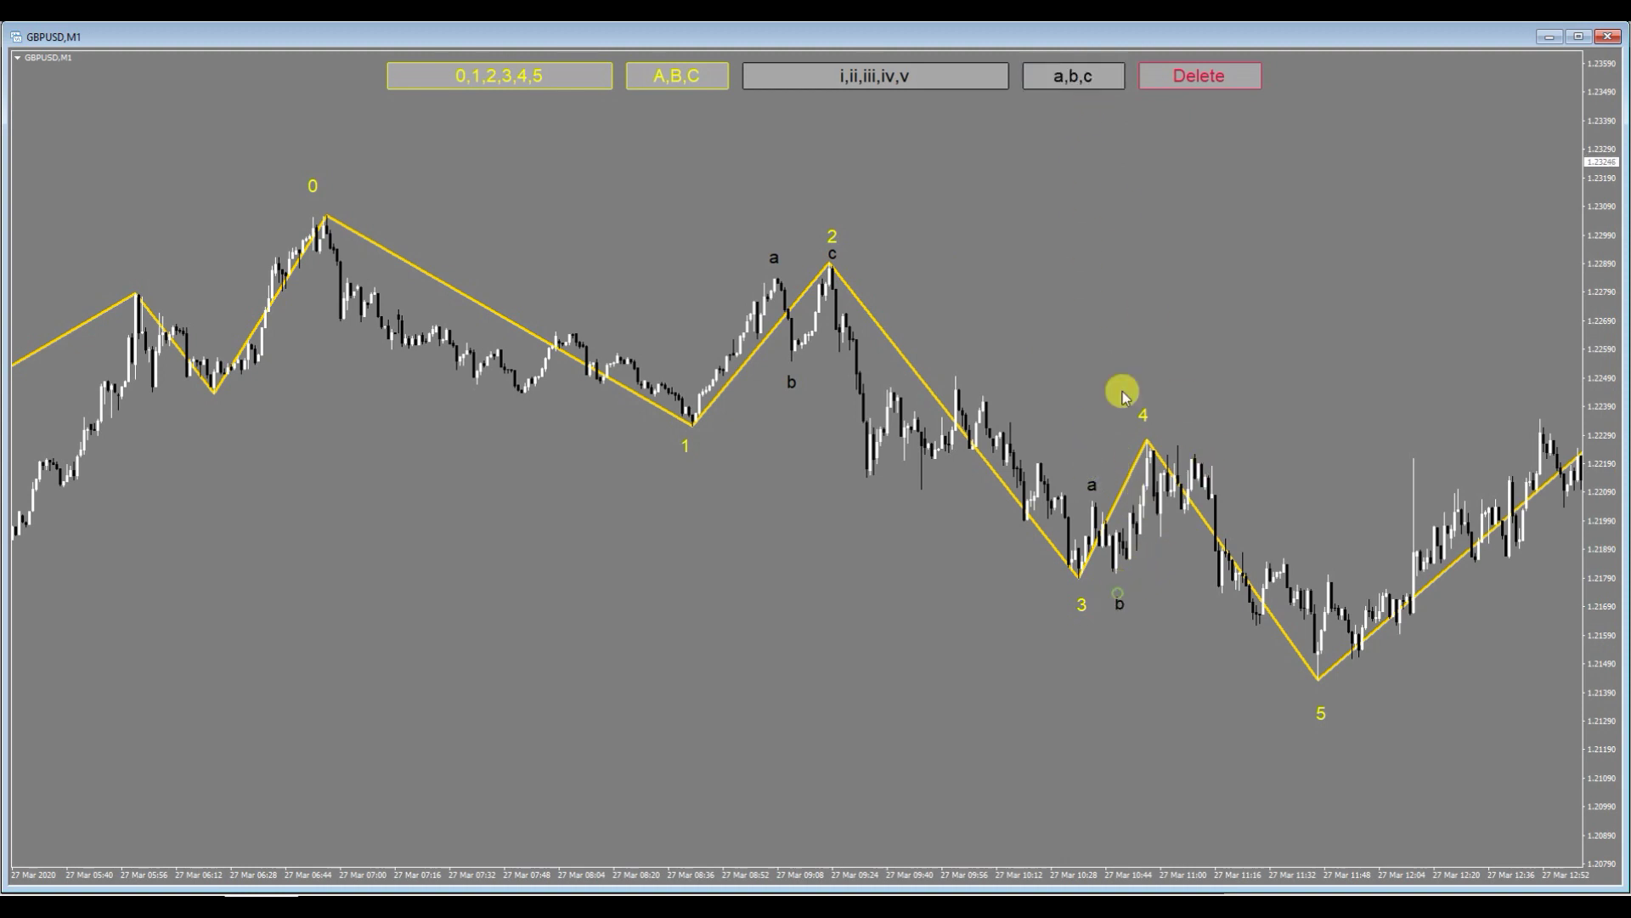
left_click(1058, 77)
left_click(1148, 429)
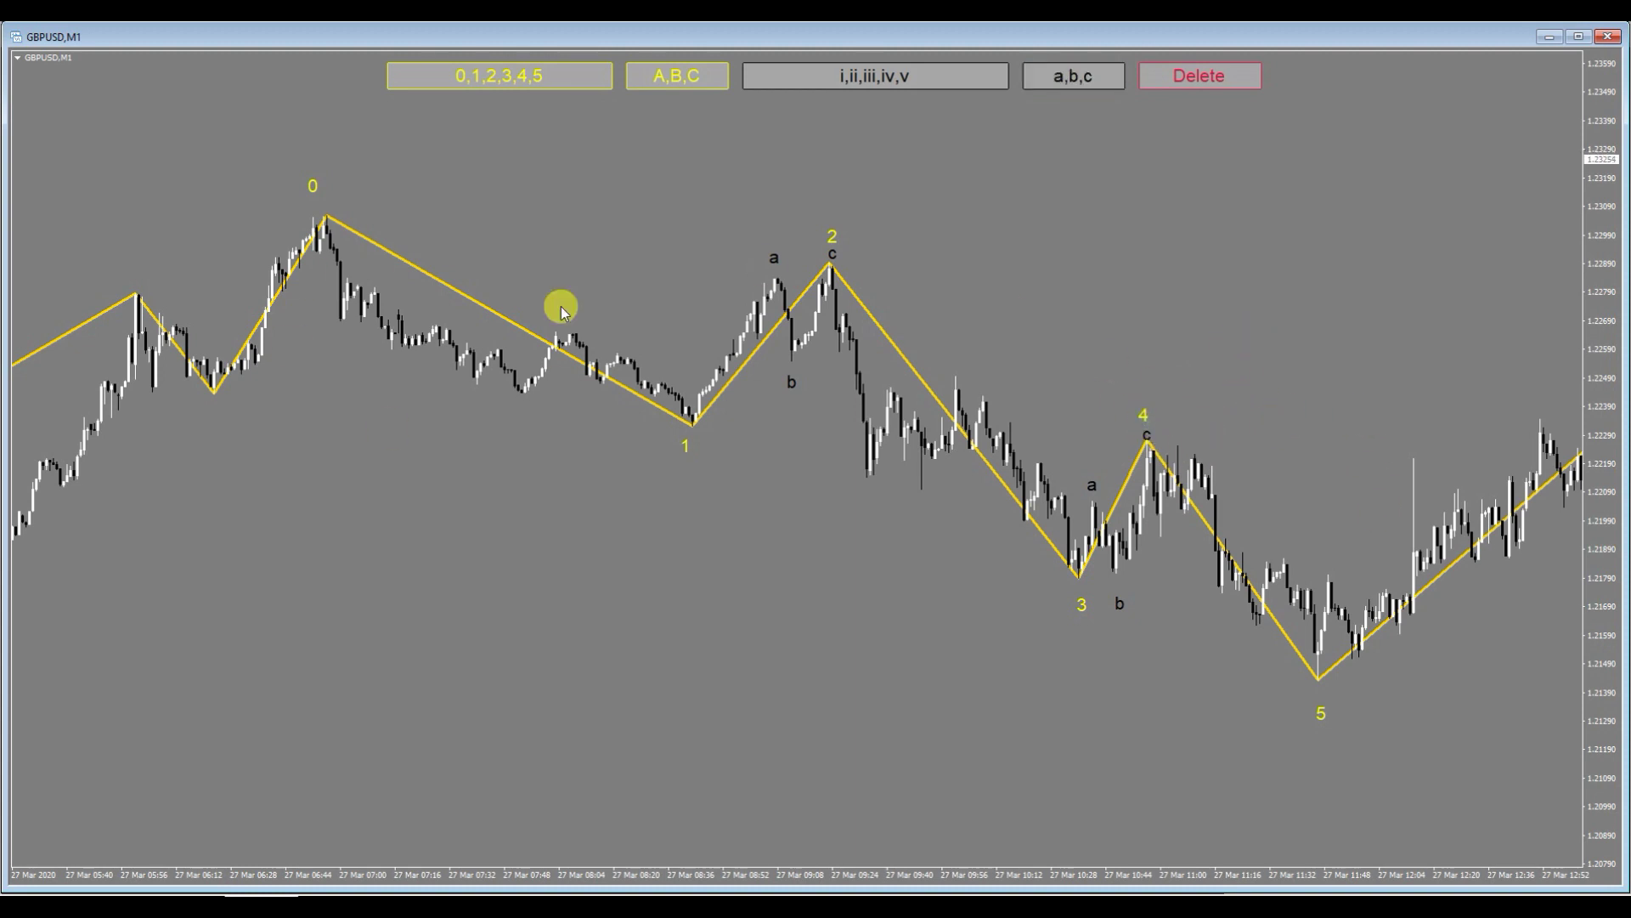
- Delete the a, b, c subwave labels and the 0–5 wave labels, leaving only the zigzag
left_click(1098, 76)
left_click(1213, 77)
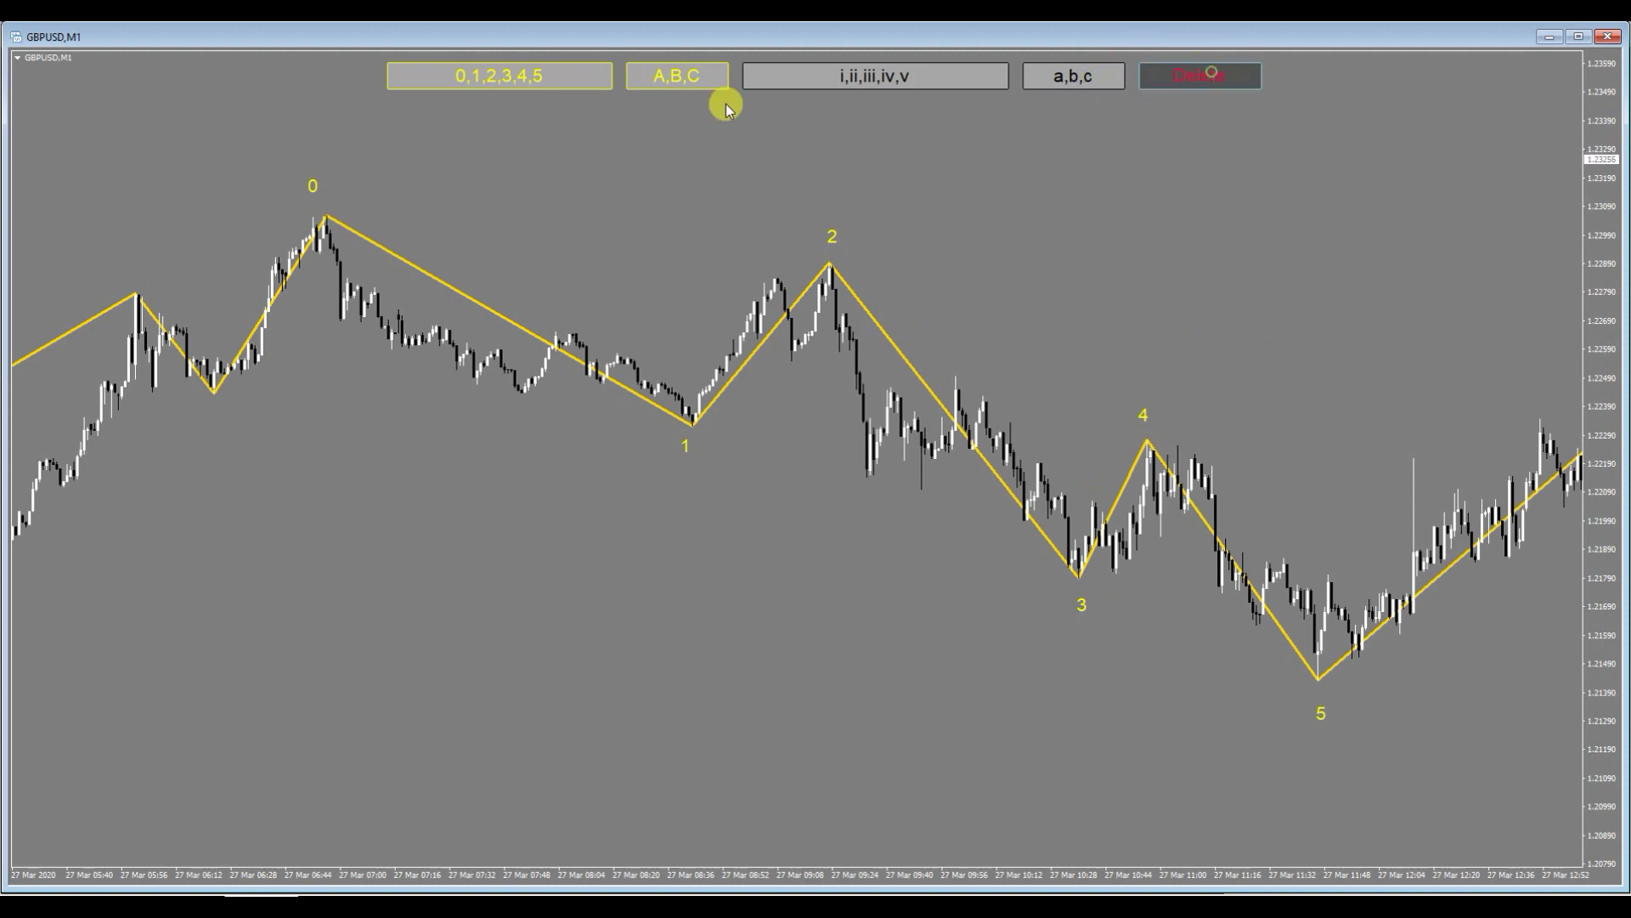
left_click(569, 72)
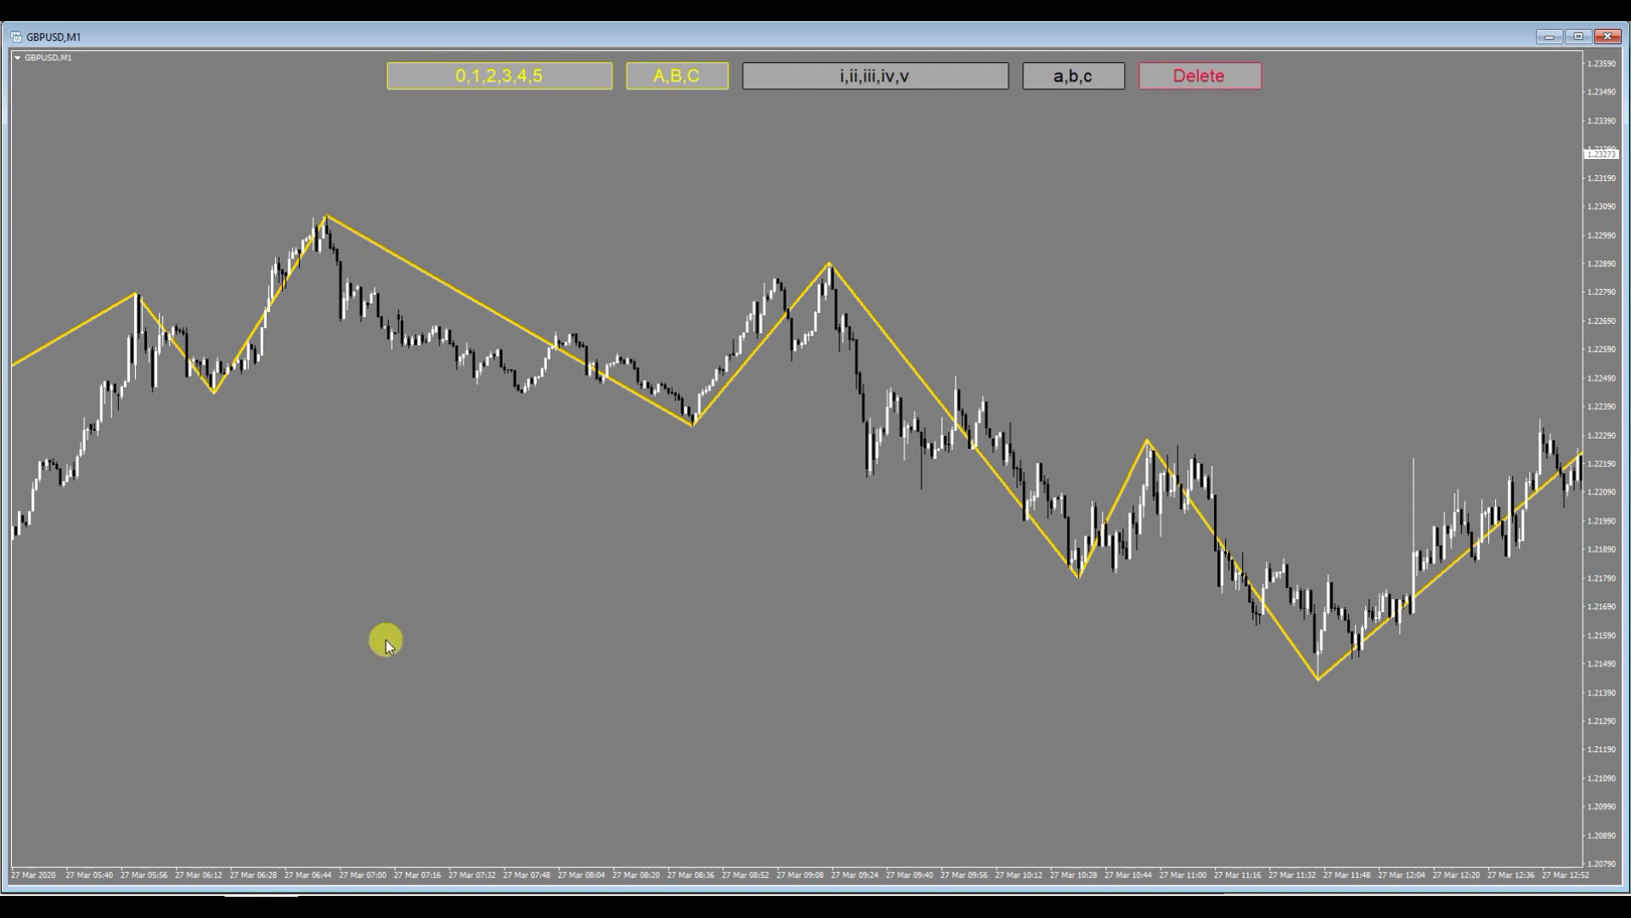
left_click_drag(428, 582, 603, 567)
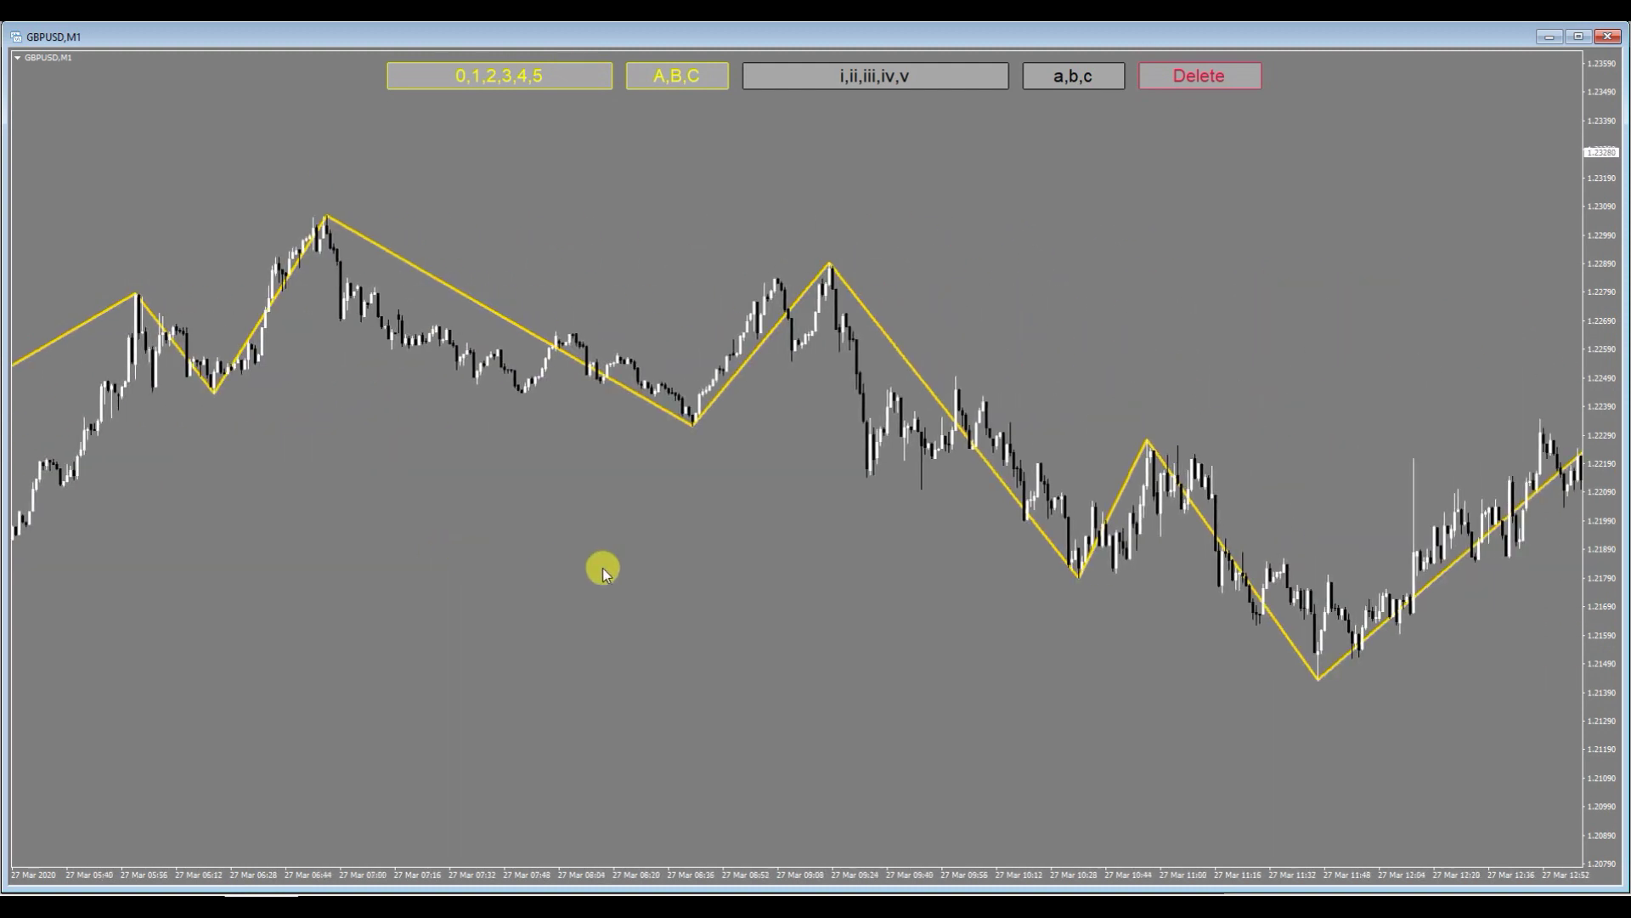